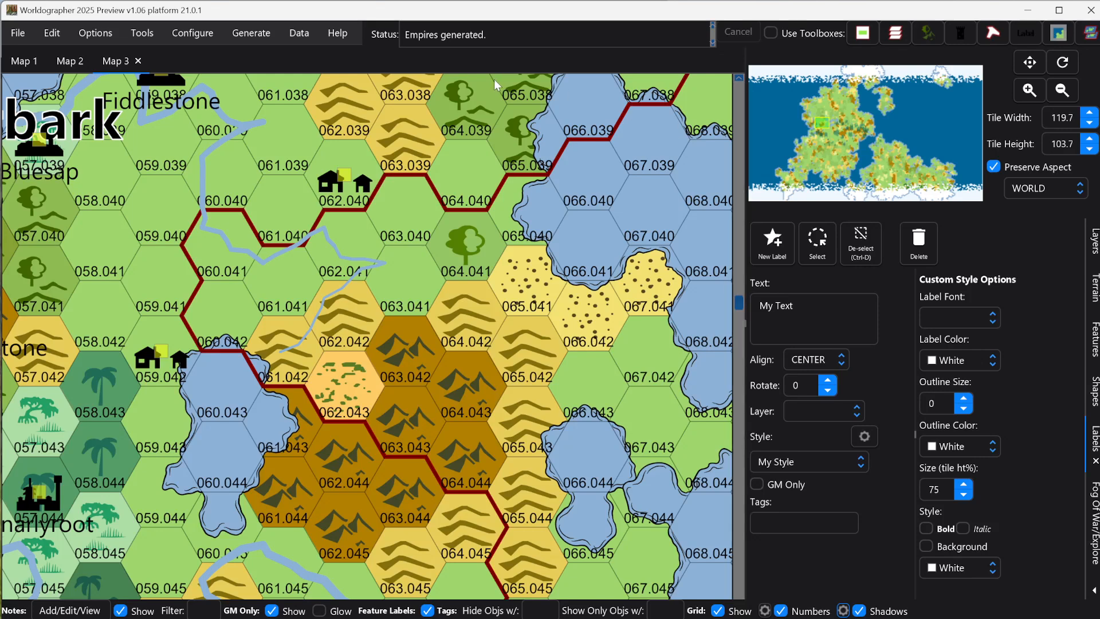
# Step: Open the terrain configuration for the Classic style and enlarge its window to show more rows
pyautogui.click(206, 36)
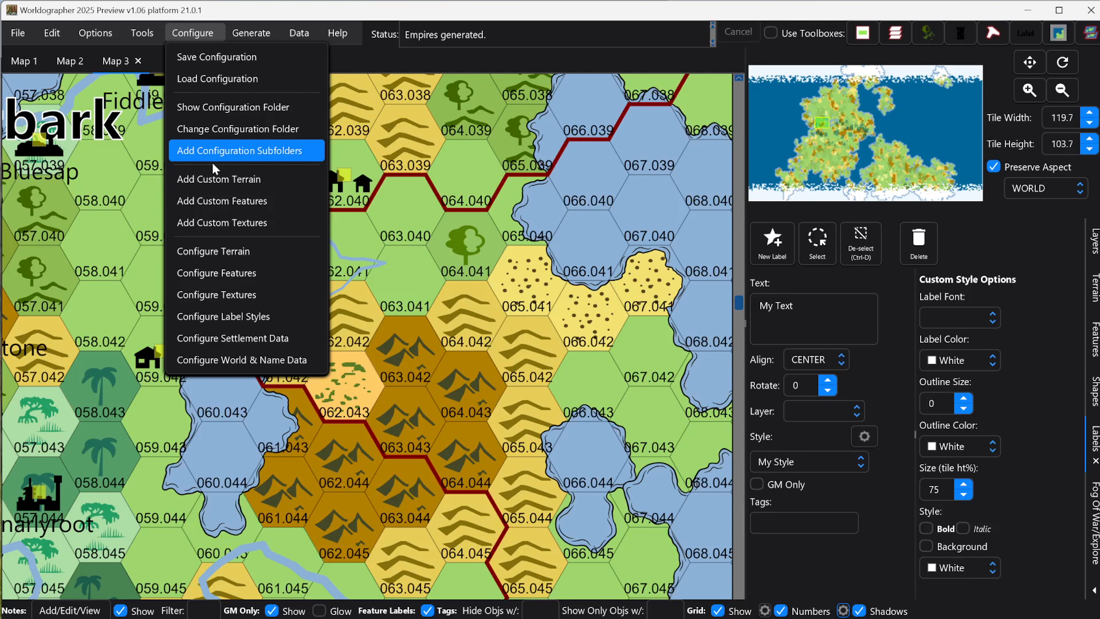
pyautogui.click(240, 256)
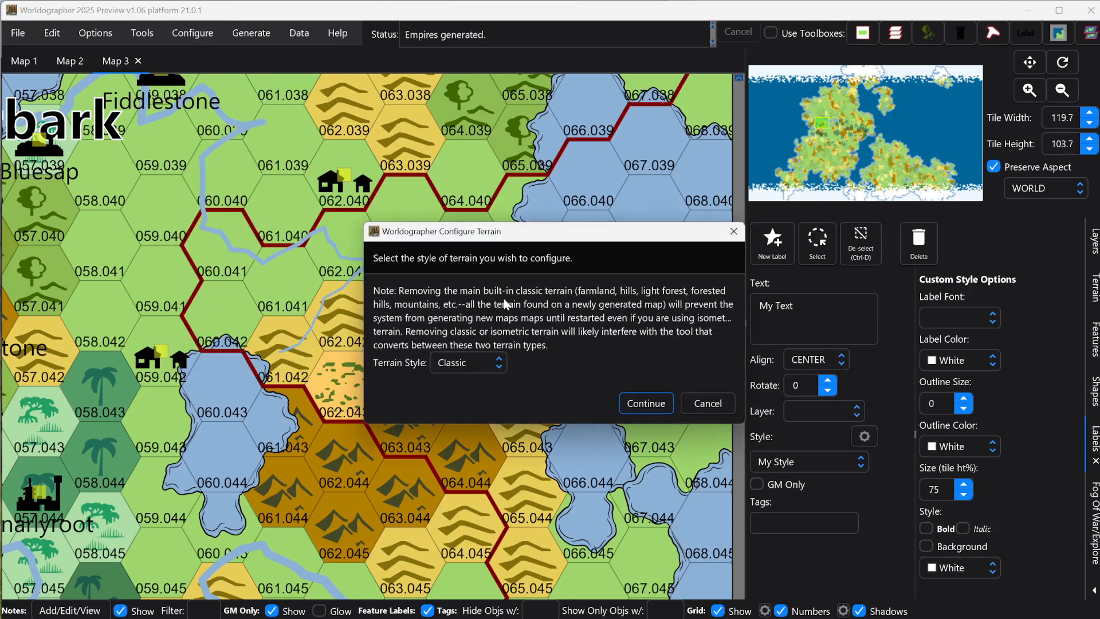
pyautogui.click(472, 364)
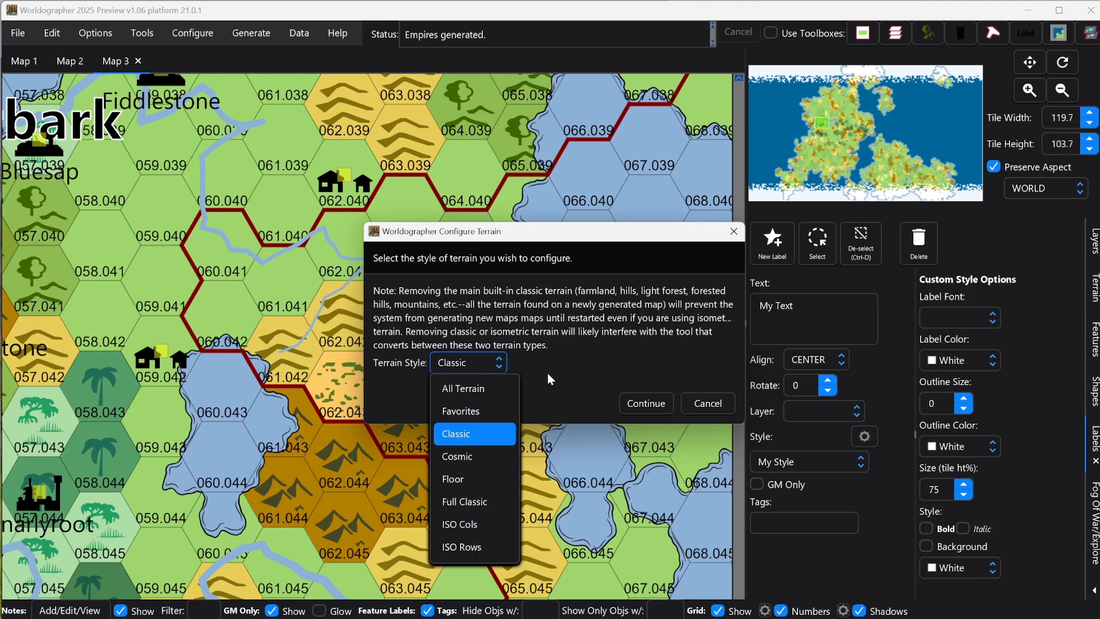
pyautogui.click(635, 403)
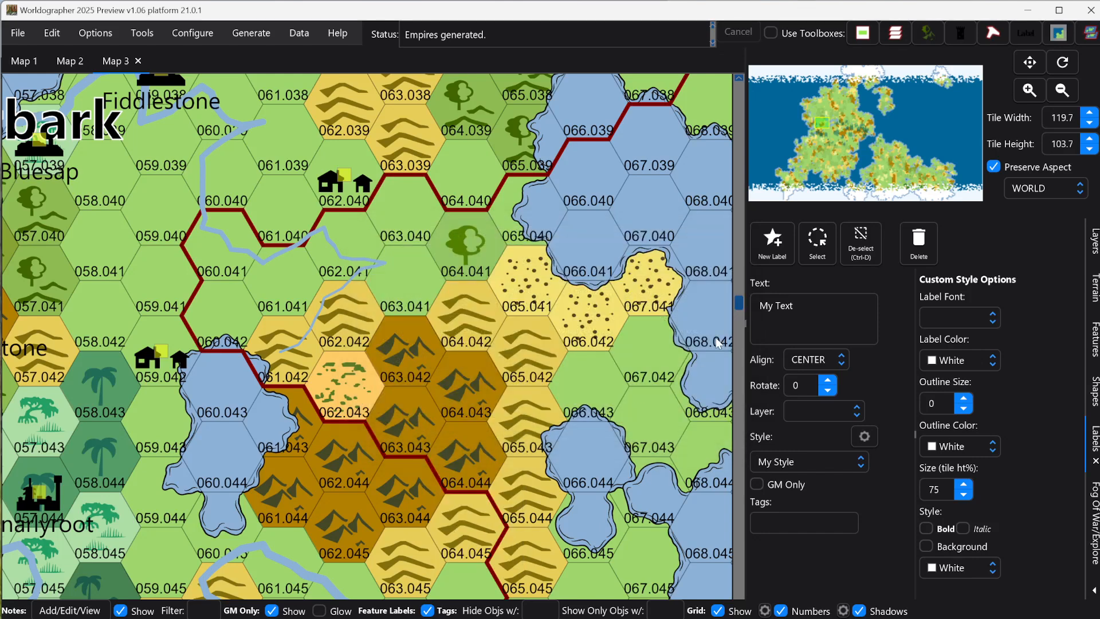
pyautogui.moveTo(714, 234); pyautogui.dragTo(375, 156)
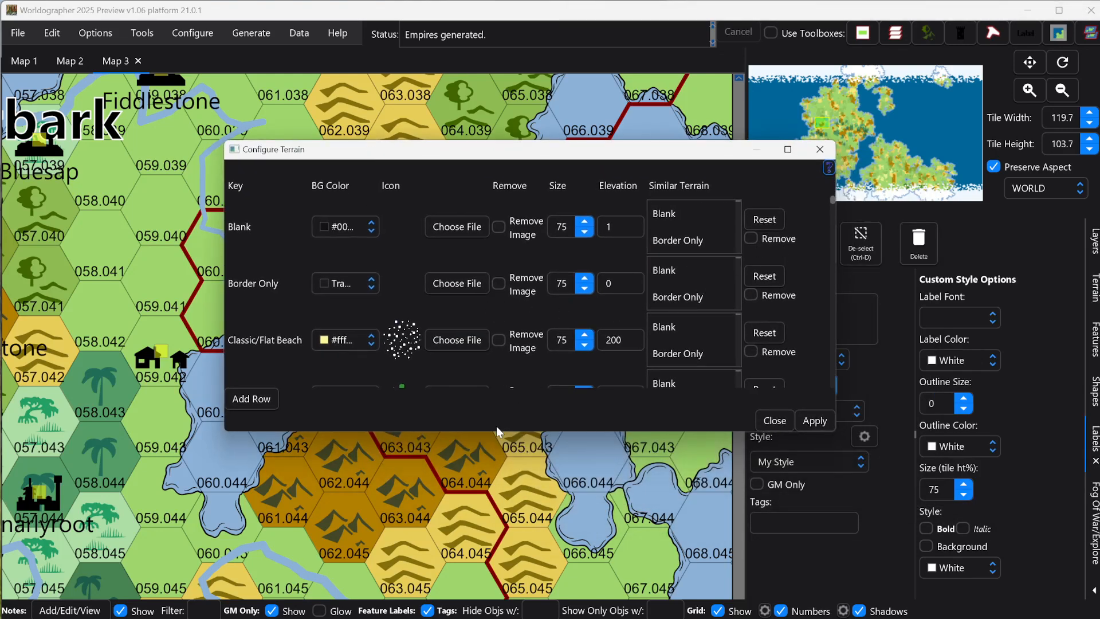
pyautogui.moveTo(496, 431); pyautogui.dragTo(513, 575)
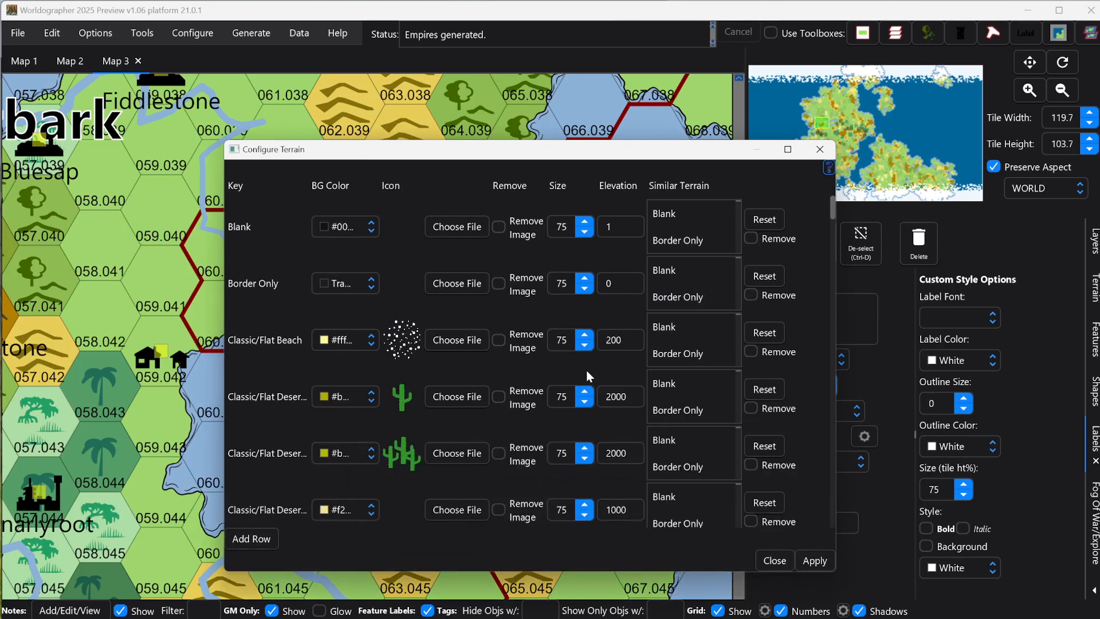
# Step: Set the background color of the Classic/Flat Farmland terrain with the crop-pattern icon to brown, review its similar terrain list, and apply the change
pyautogui.scroll(-7, 585, 372)
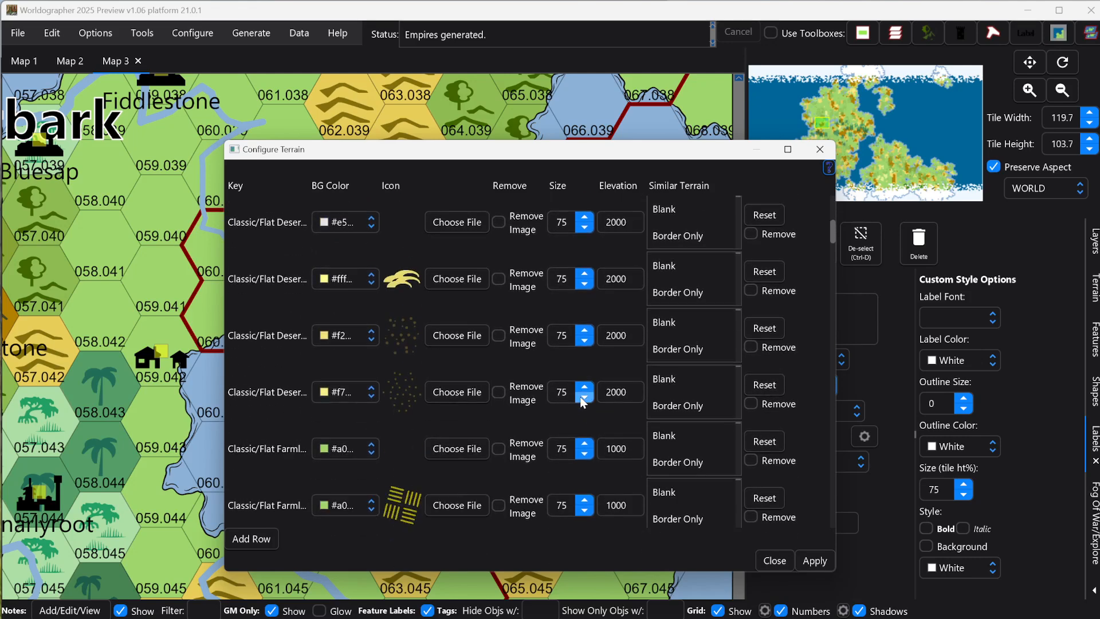
pyautogui.scroll(-1, 583, 401)
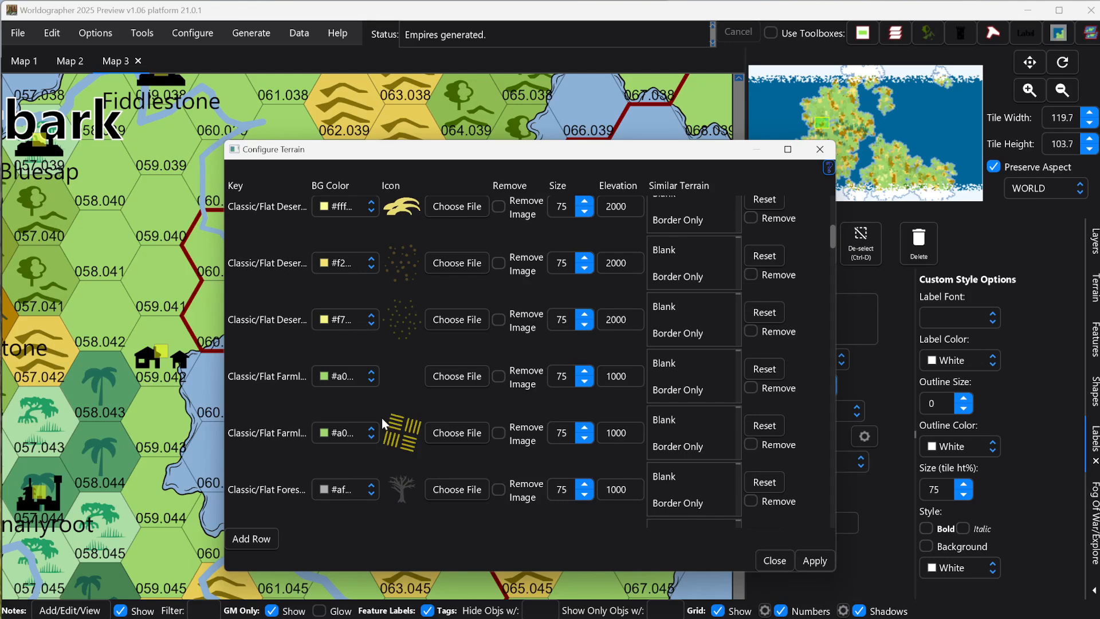
pyautogui.click(366, 432)
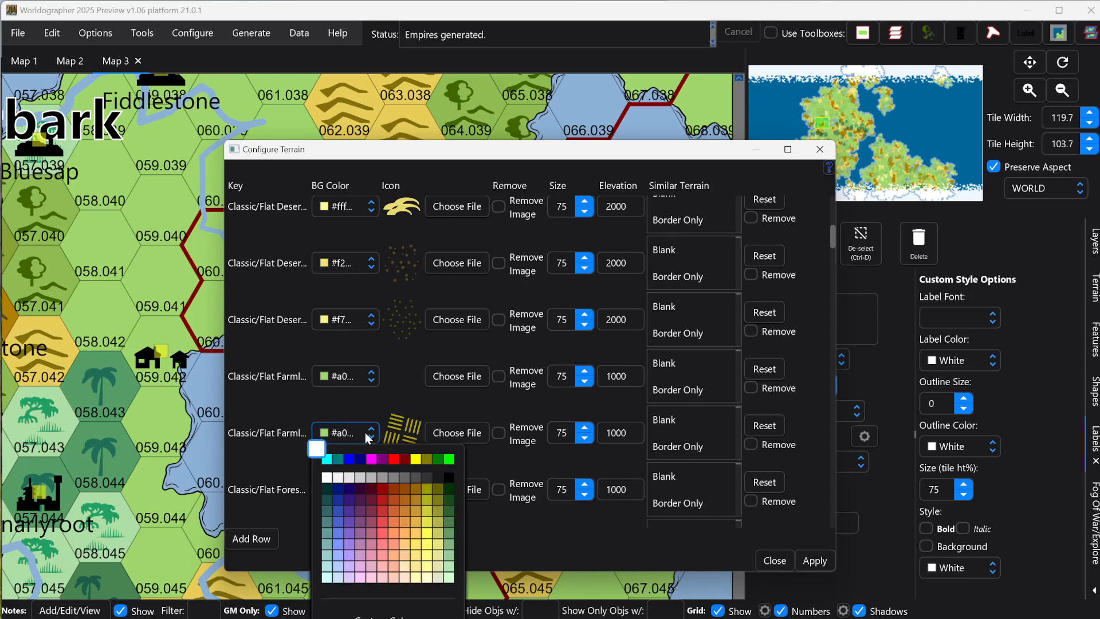
pyautogui.click(414, 504)
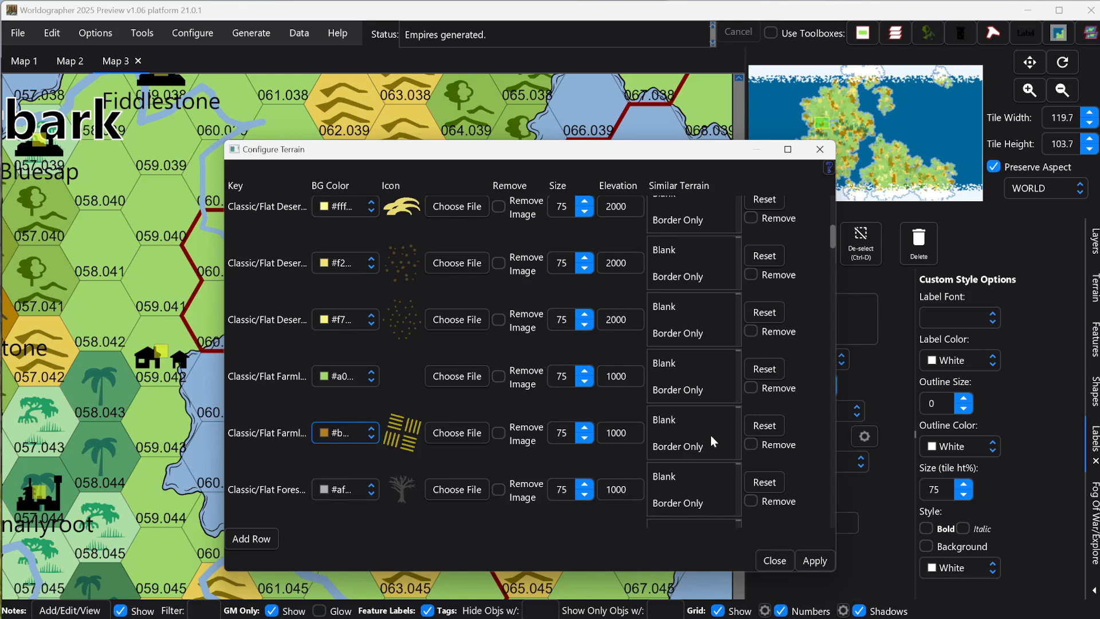
pyautogui.scroll(-5, 728, 435)
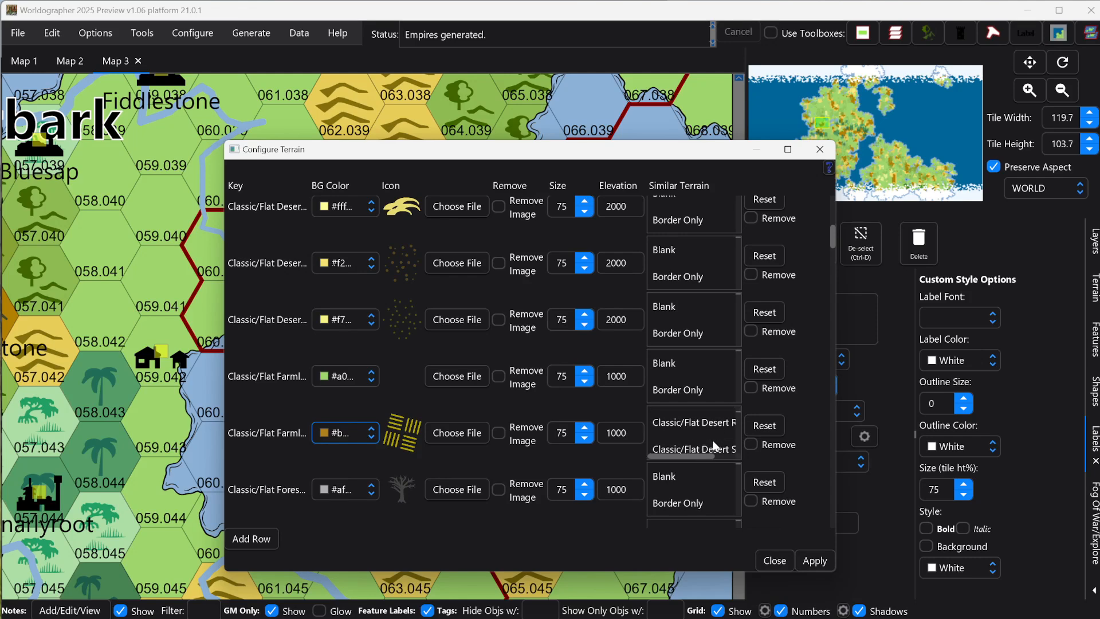
pyautogui.scroll(-2, 702, 438)
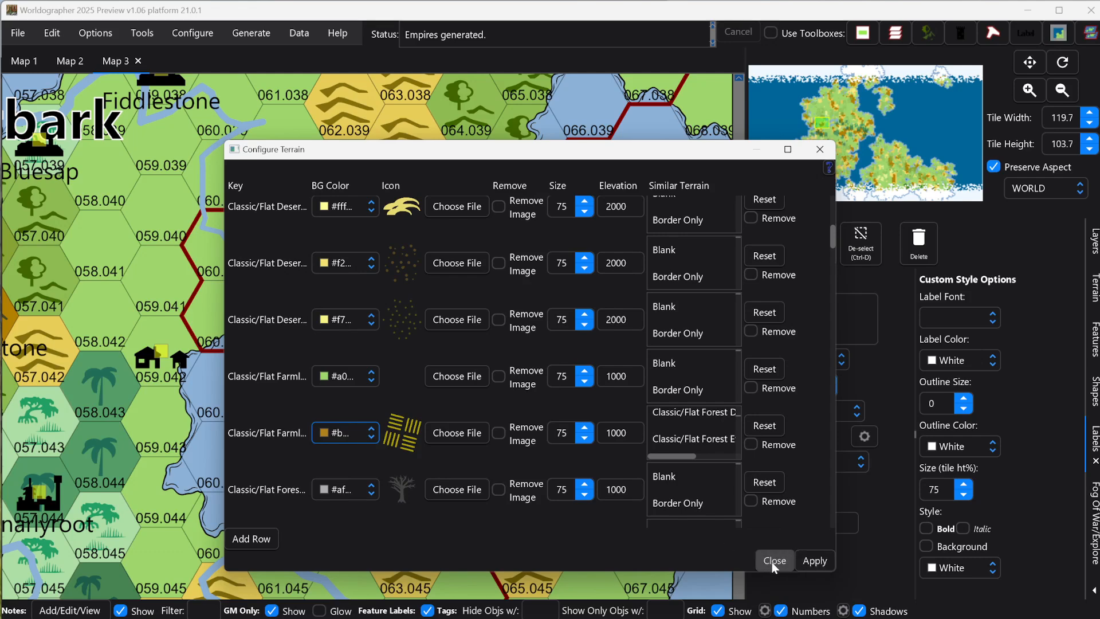
pyautogui.click(806, 563)
pyautogui.click(786, 562)
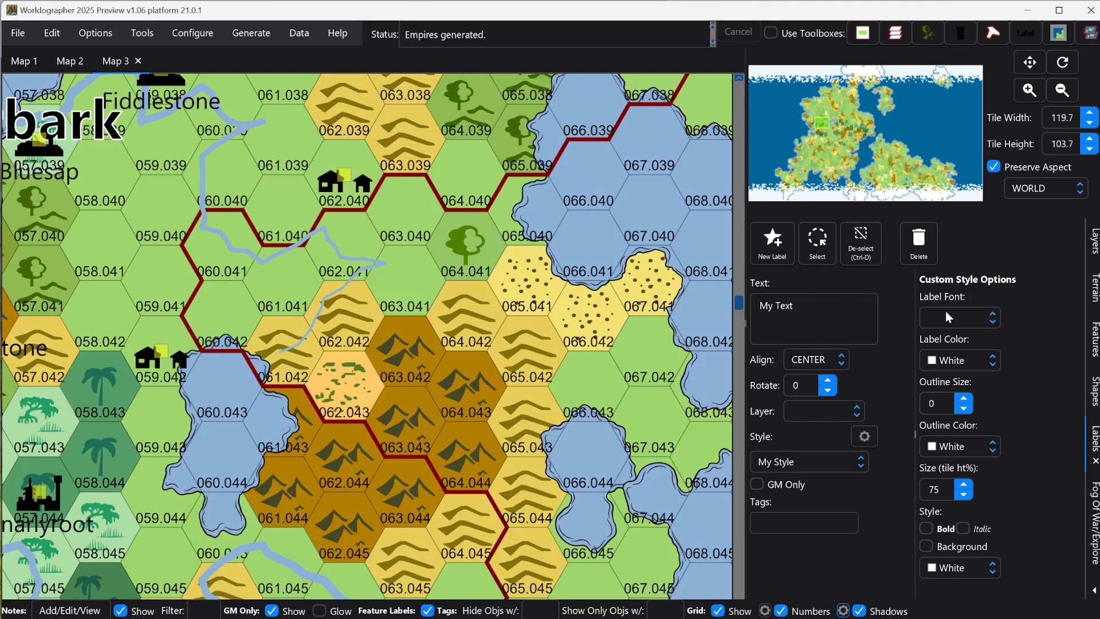
# Step: Paint the brown crop-pattern farmland terrain across the map from hex 063.041 up to about hex 059.039, near the river
pyautogui.click(1087, 293)
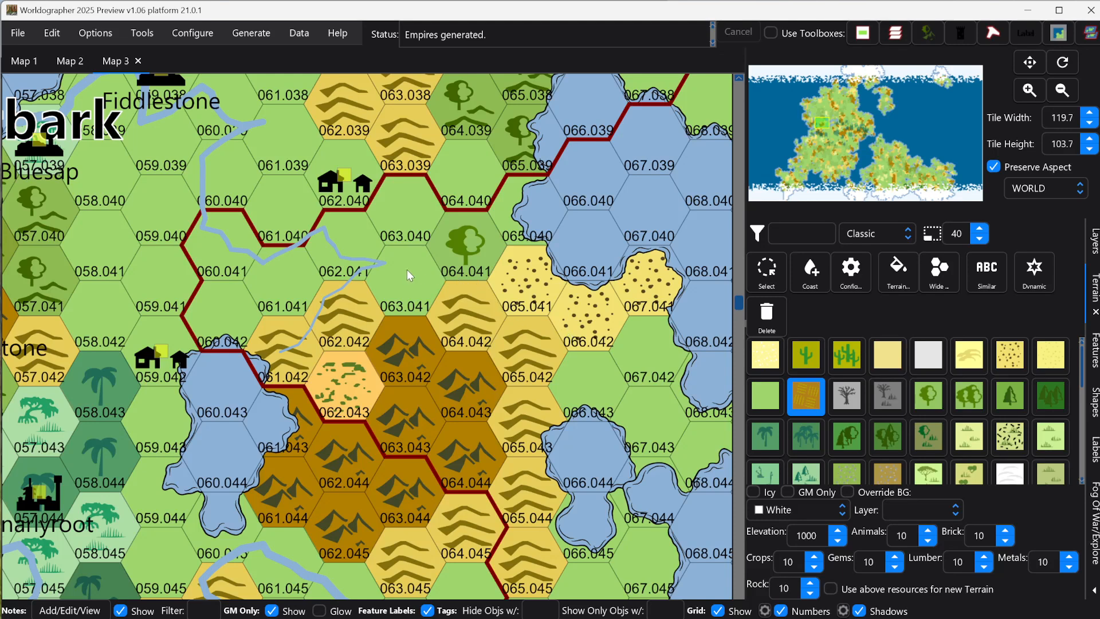
pyautogui.moveTo(406, 269)
pyautogui.mouseDown()
pyautogui.moveTo(321, 248)
pyautogui.moveTo(287, 216)
pyautogui.moveTo(207, 264)
pyautogui.moveTo(202, 210)
pyautogui.moveTo(167, 203)
pyautogui.moveTo(217, 187)
pyautogui.moveTo(203, 117)
pyautogui.moveTo(165, 140)
pyautogui.moveTo(210, 107)
pyautogui.mouseUp()
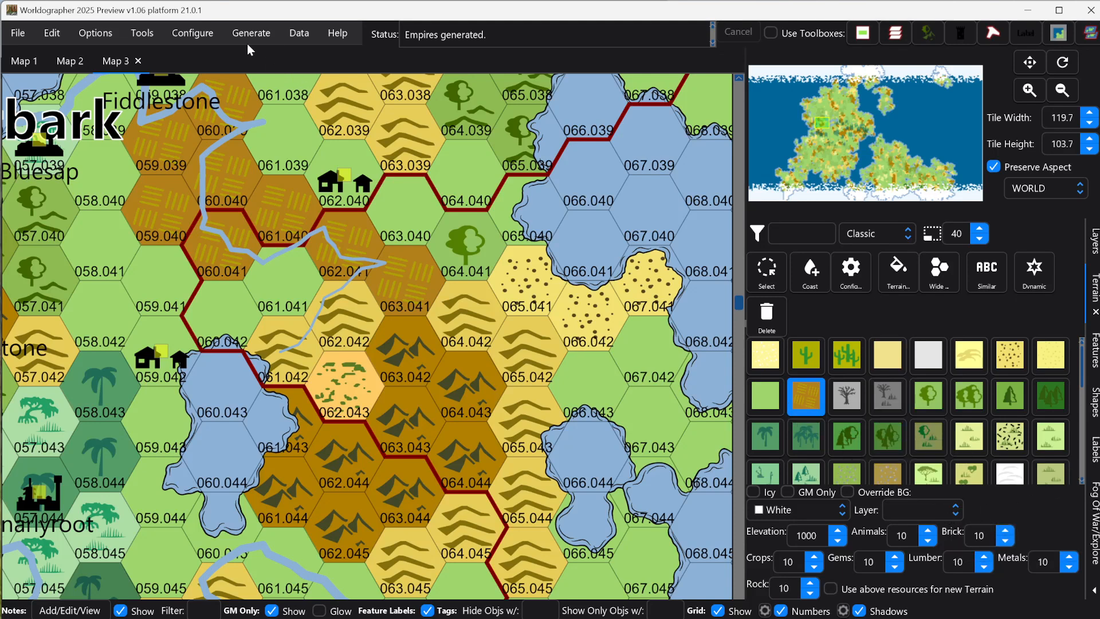
# Step: Open the feature configuration for the Battlemat style, inspect the width setting of Battlemat/Altar Gold, and close the configuration
pyautogui.click(195, 35)
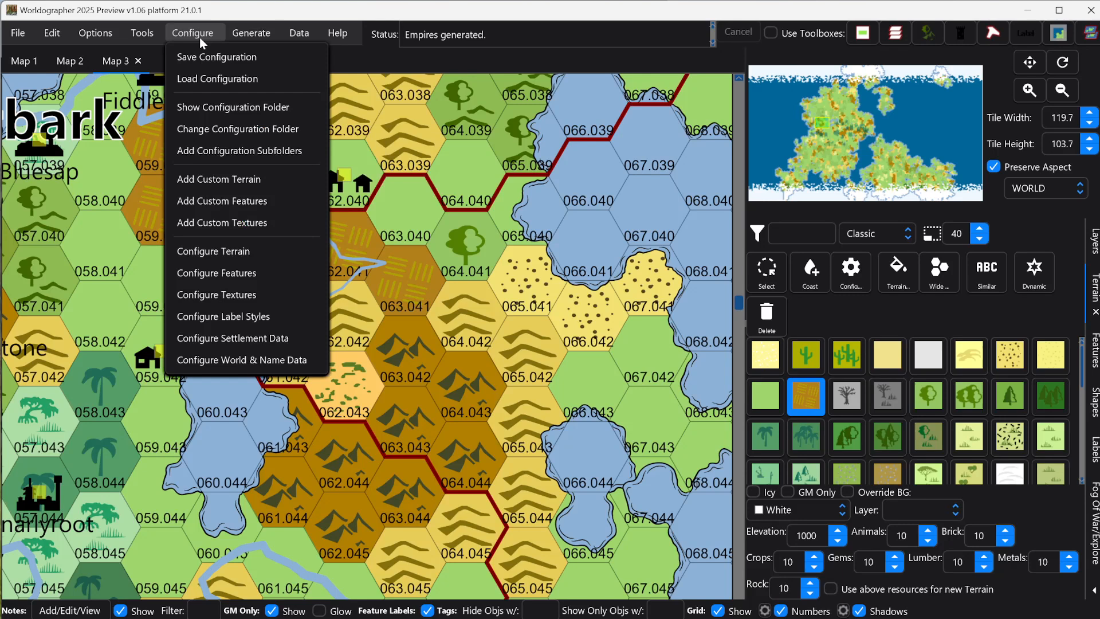
pyautogui.click(233, 274)
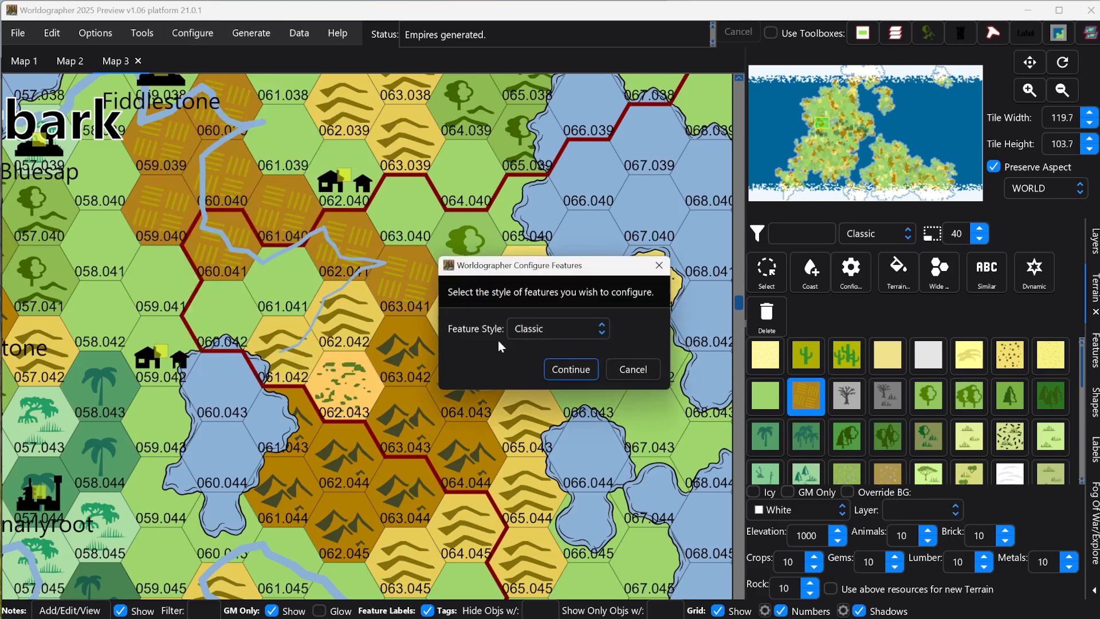
pyautogui.click(601, 329)
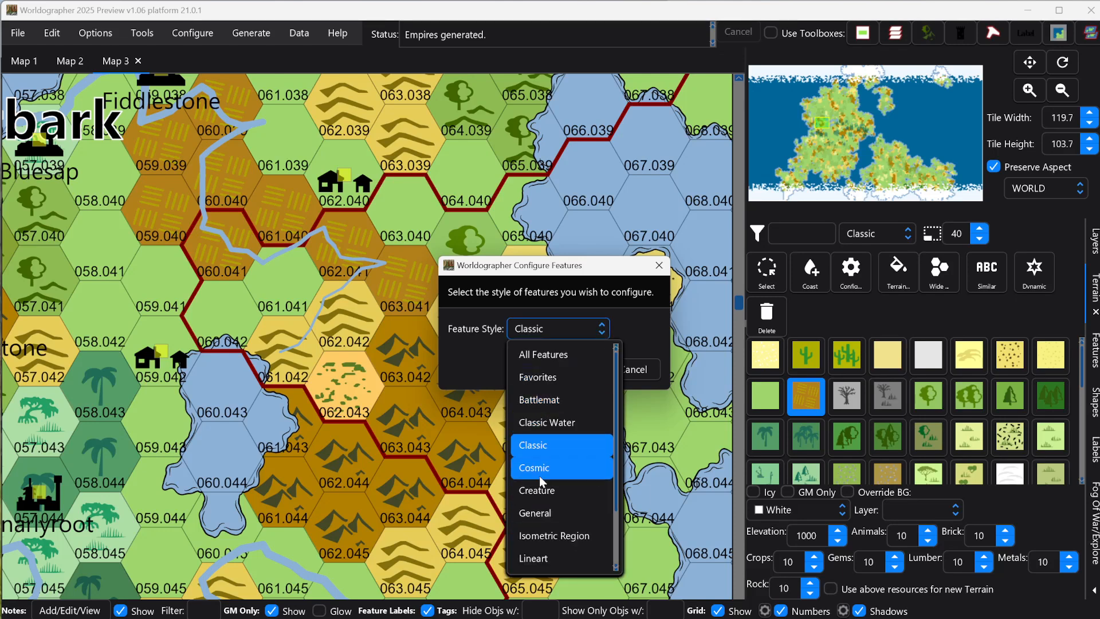
pyautogui.click(540, 401)
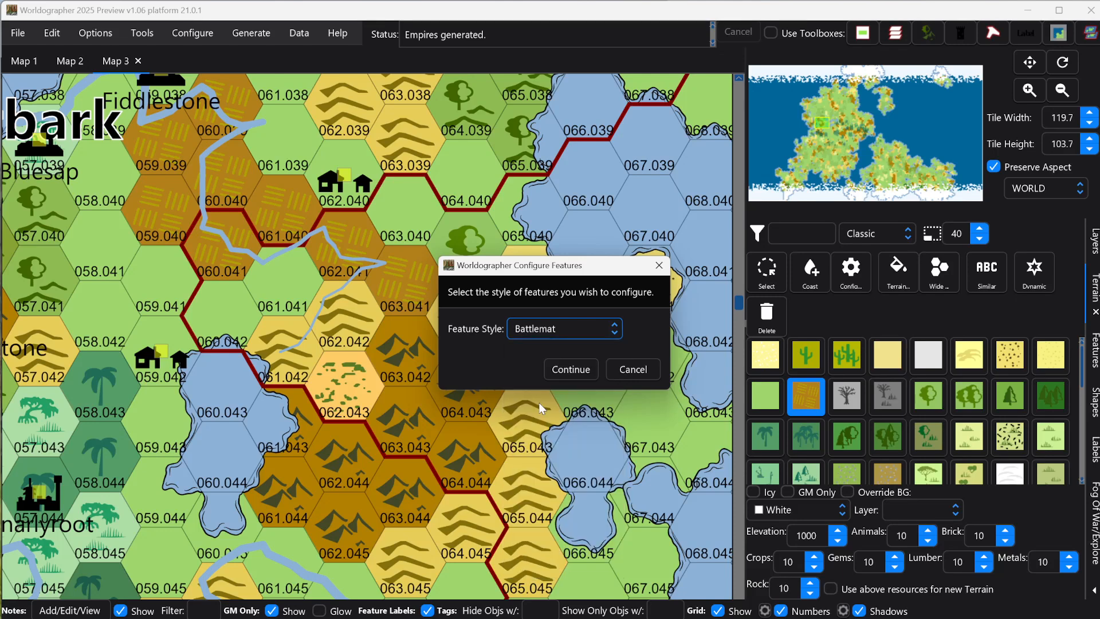
pyautogui.click(570, 370)
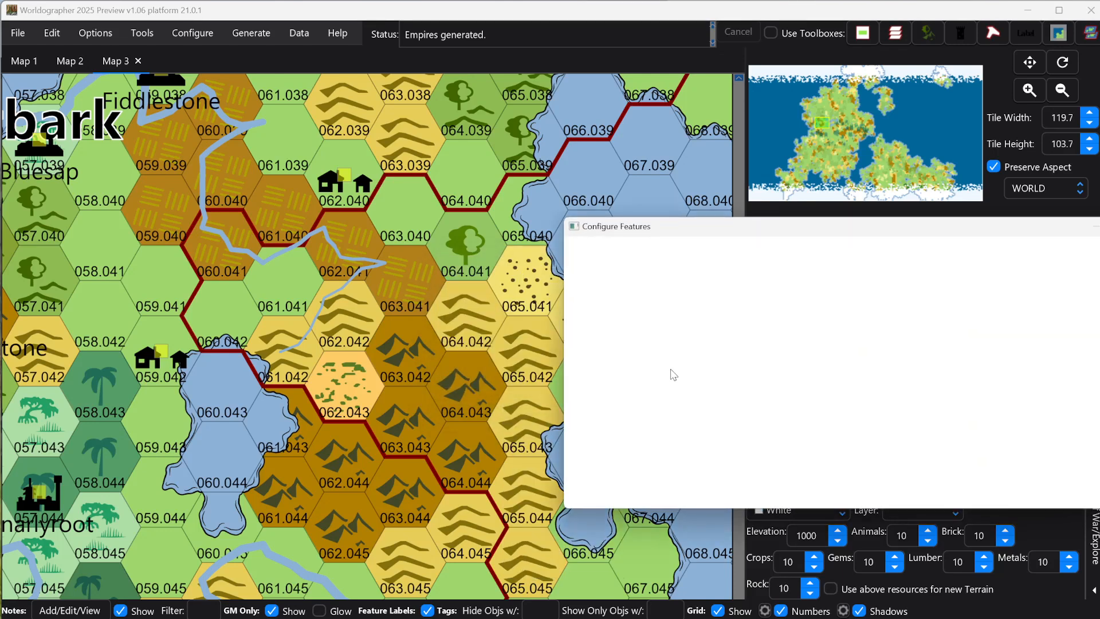
pyautogui.moveTo(624, 238); pyautogui.dragTo(399, 171)
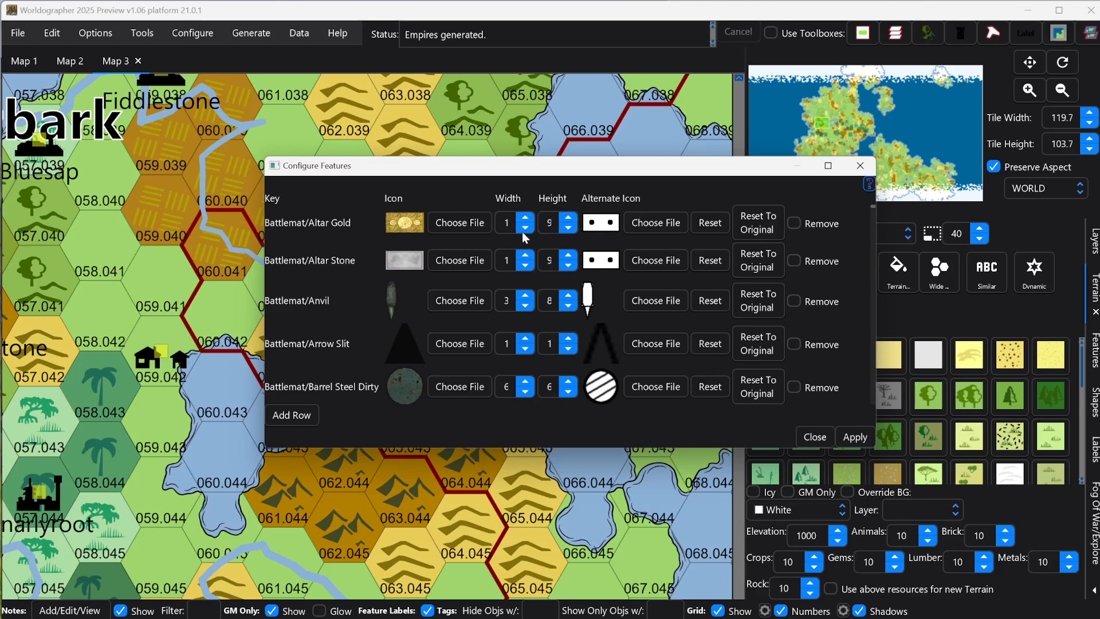
pyautogui.moveTo(502, 224); pyautogui.dragTo(545, 218)
pyautogui.click(505, 224)
pyautogui.click(817, 436)
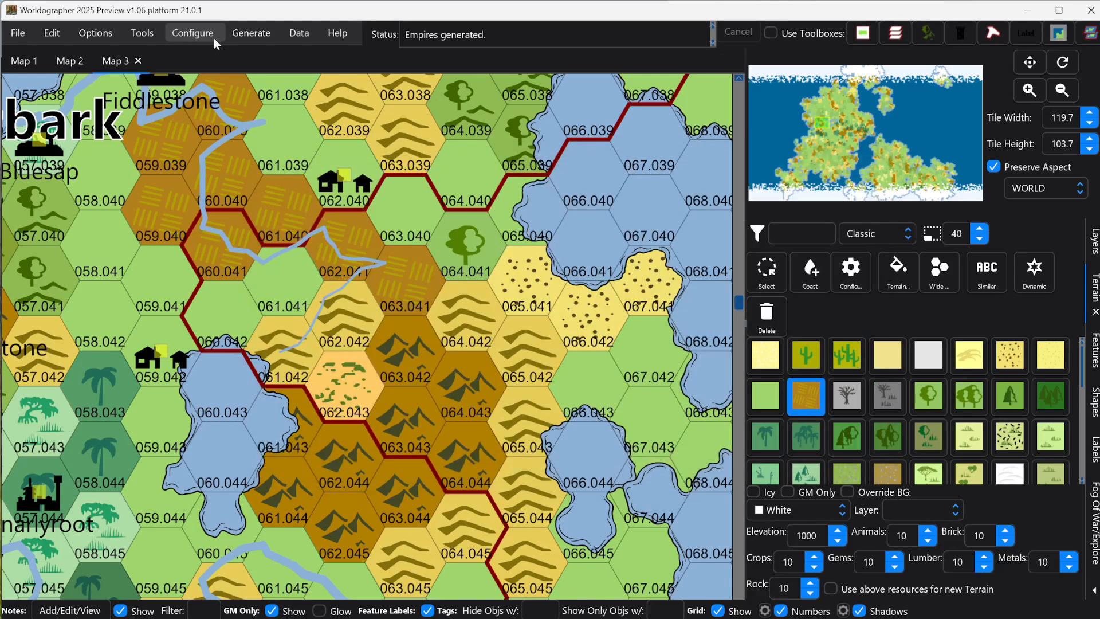
# Step: Open the texture configuration to view the available texture settings and close it
pyautogui.click(215, 38)
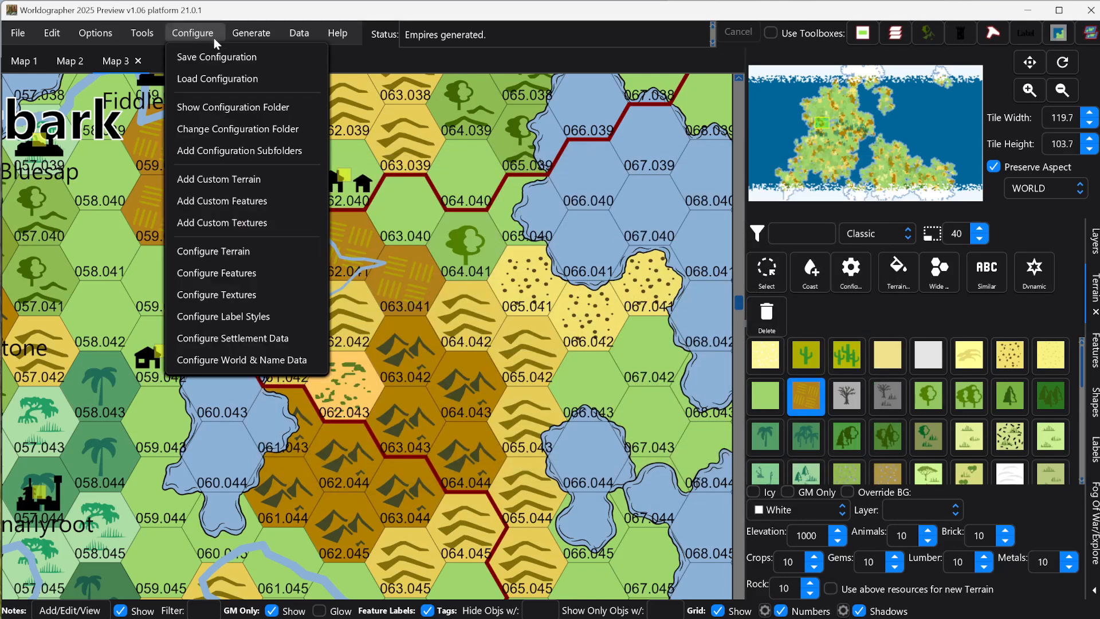
pyautogui.click(246, 295)
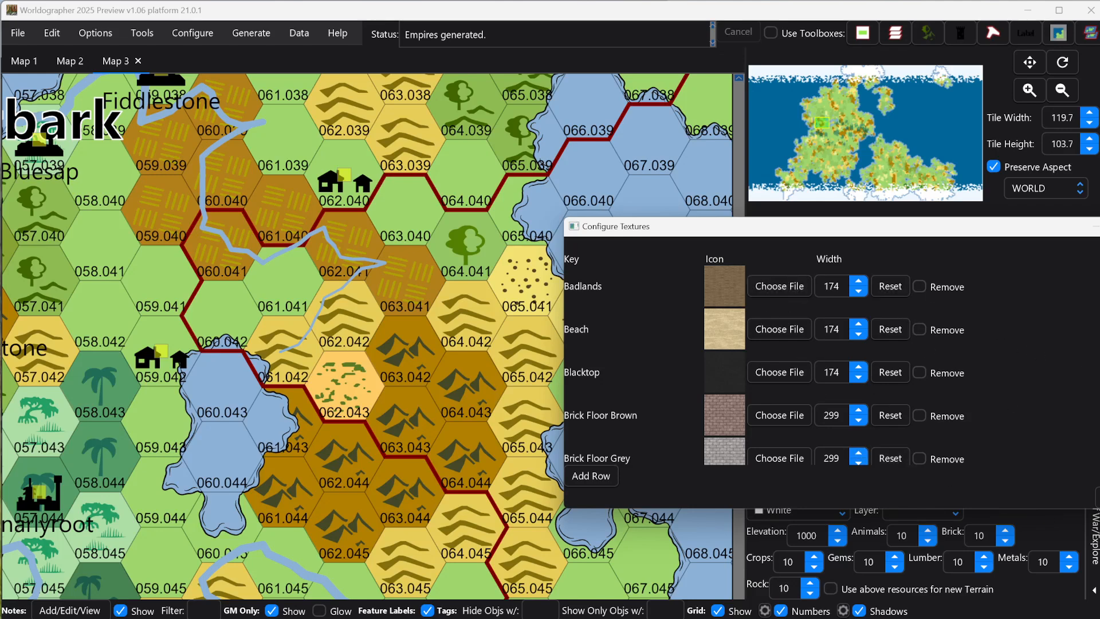
pyautogui.click(1098, 497)
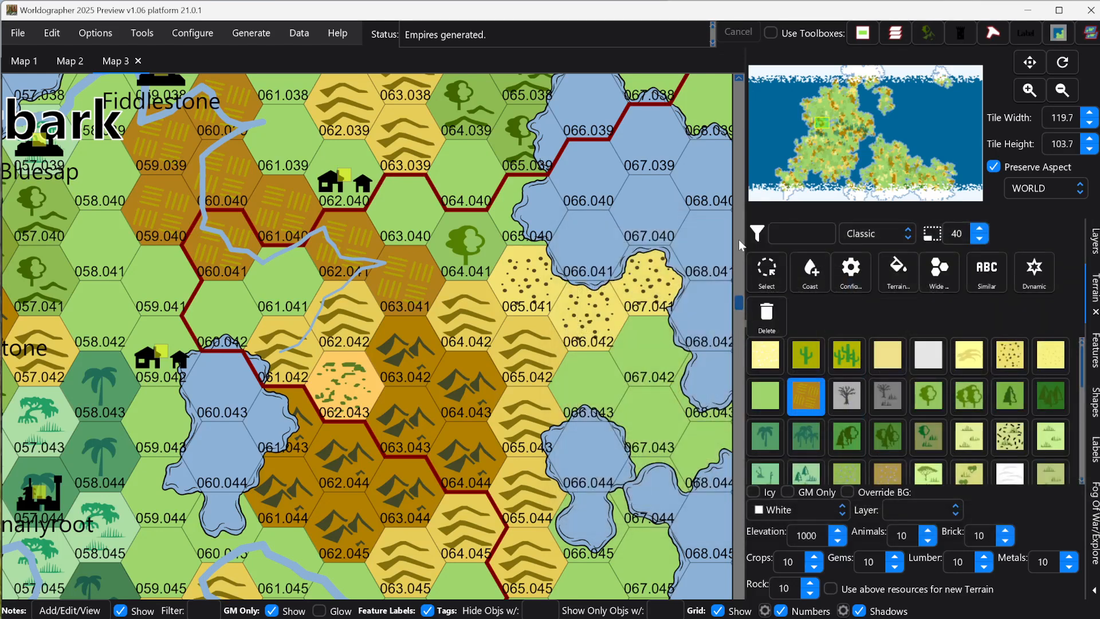
# Step: Add a new row to the label styles configuration and name it "A Style"
pyautogui.click(189, 34)
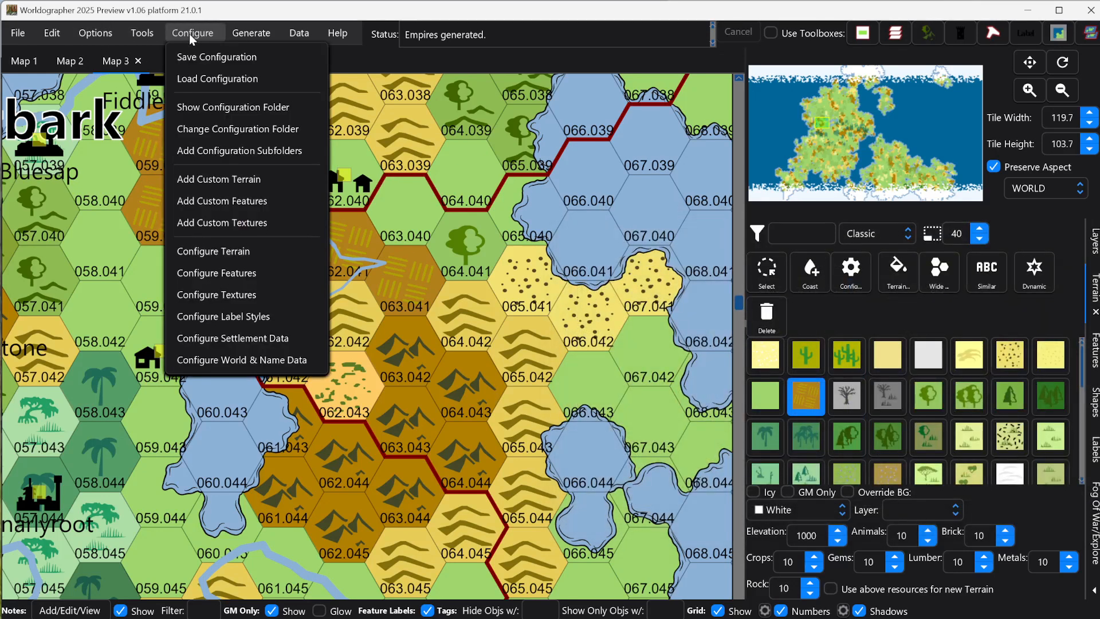
pyautogui.click(262, 321)
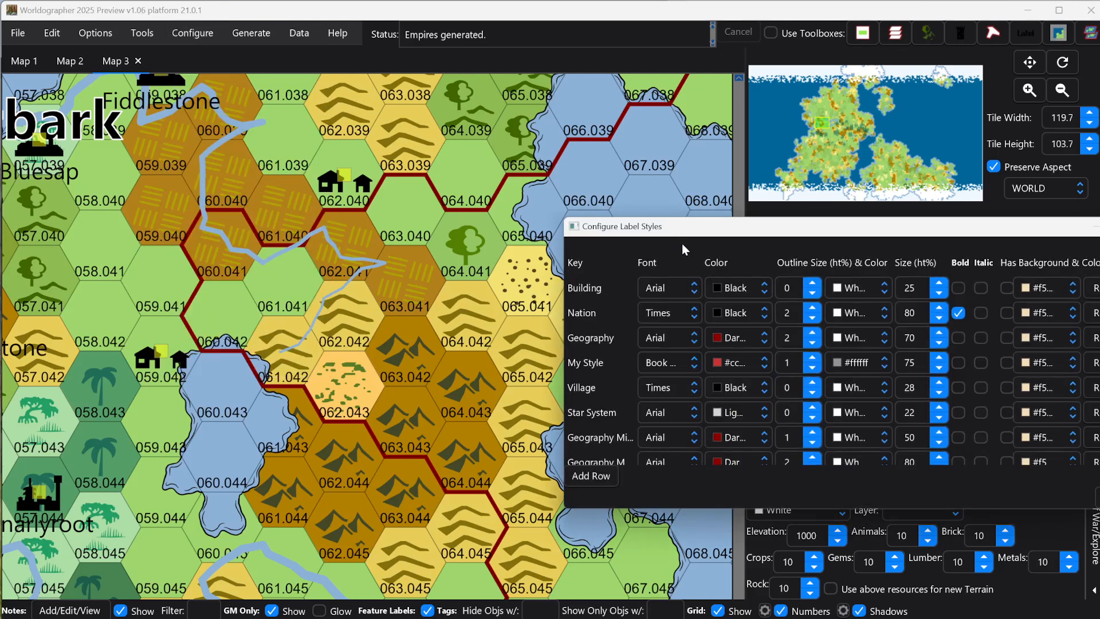
pyautogui.moveTo(676, 233); pyautogui.dragTo(552, 207)
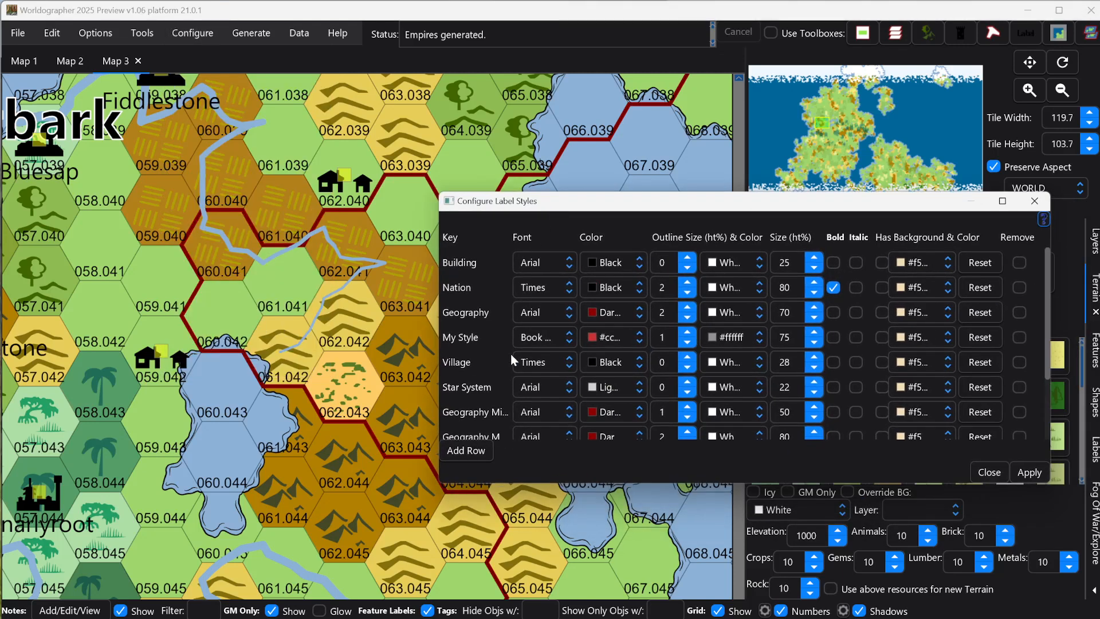
pyautogui.scroll(-3, 504, 356)
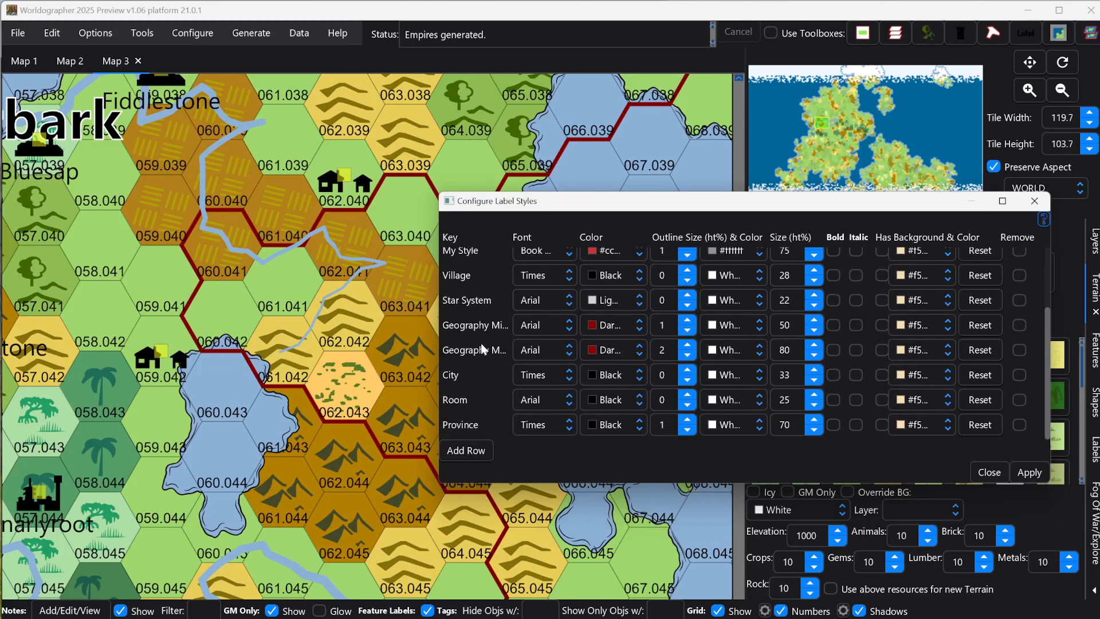
pyautogui.click(464, 451)
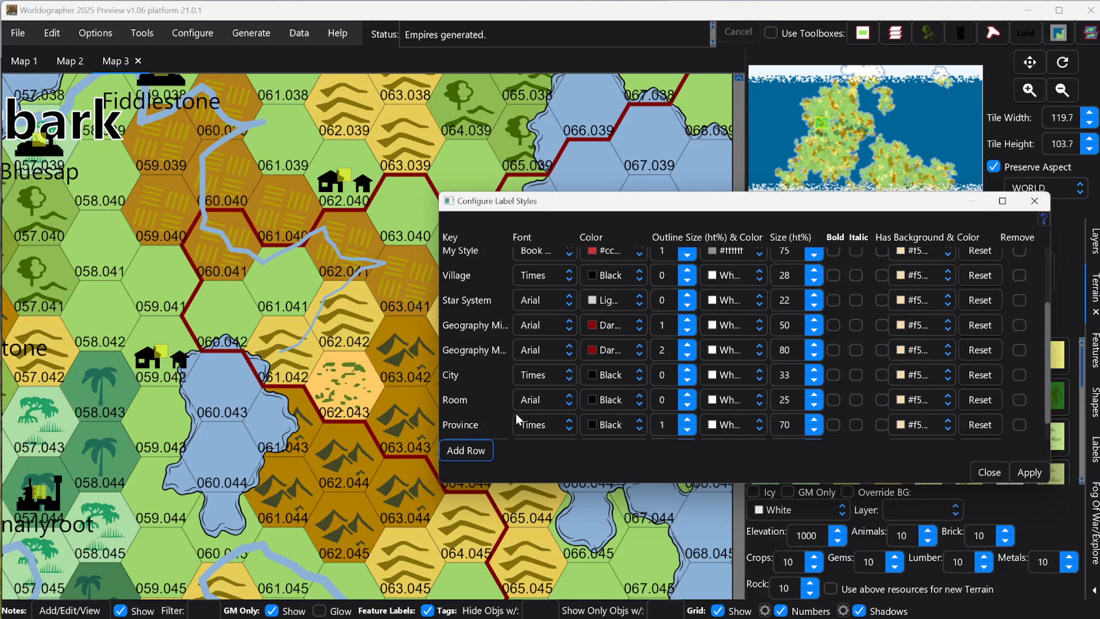
pyautogui.scroll(-1, 516, 414)
pyautogui.click(483, 421)
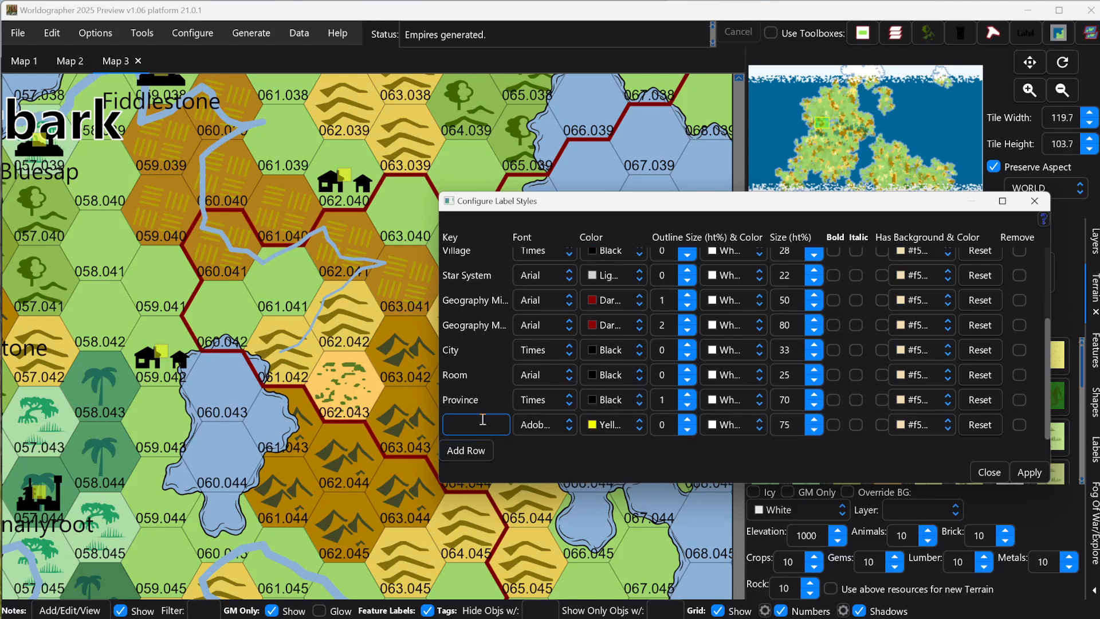
pyautogui.write('A Style')
# Step: Set the font of the "A Style" label style to Broadway
pyautogui.click(572, 422)
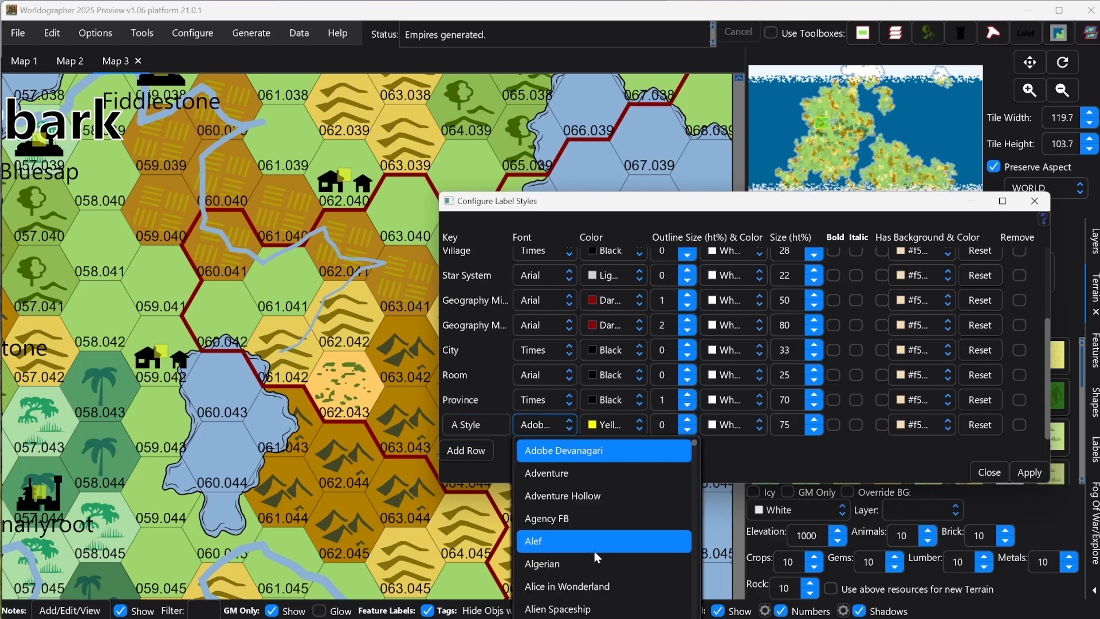
pyautogui.scroll(-3, 591, 542)
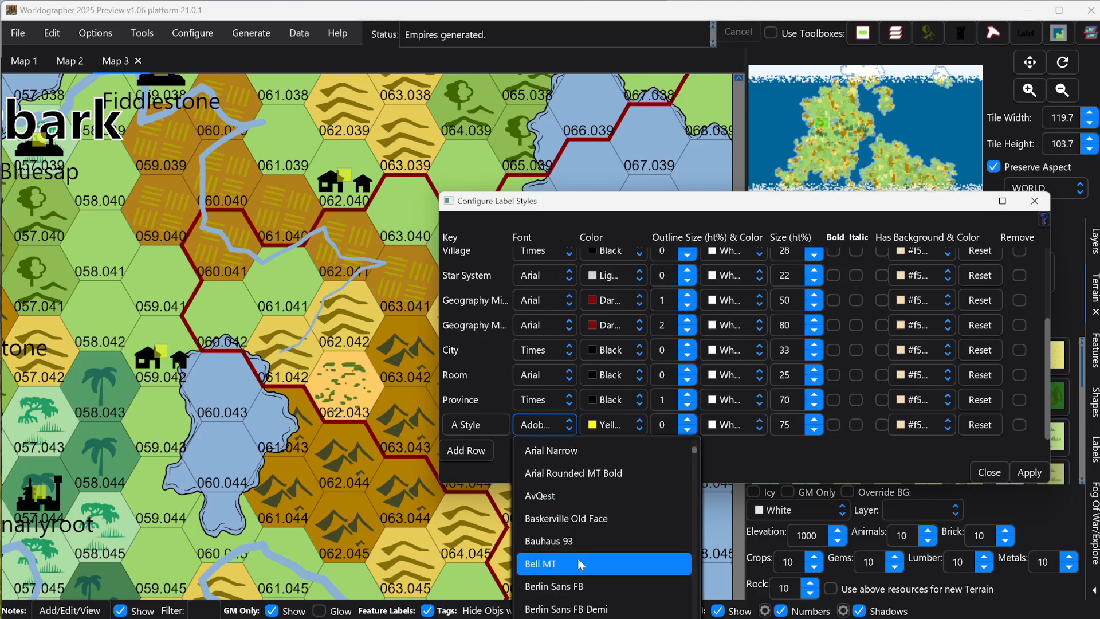
pyautogui.scroll(-5, 605, 573)
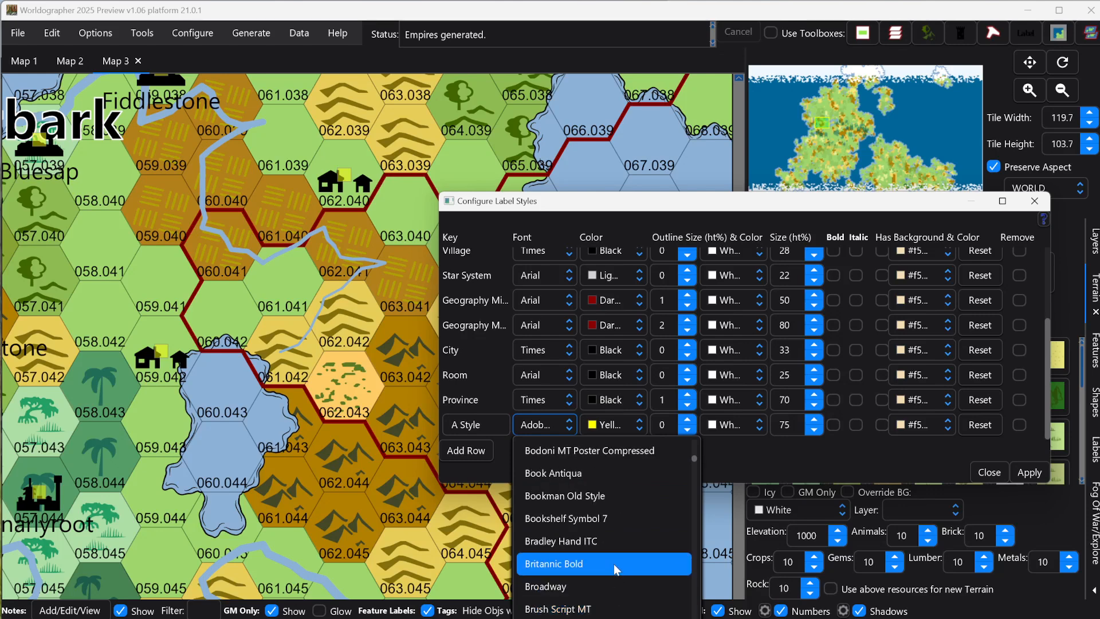
pyautogui.click(602, 586)
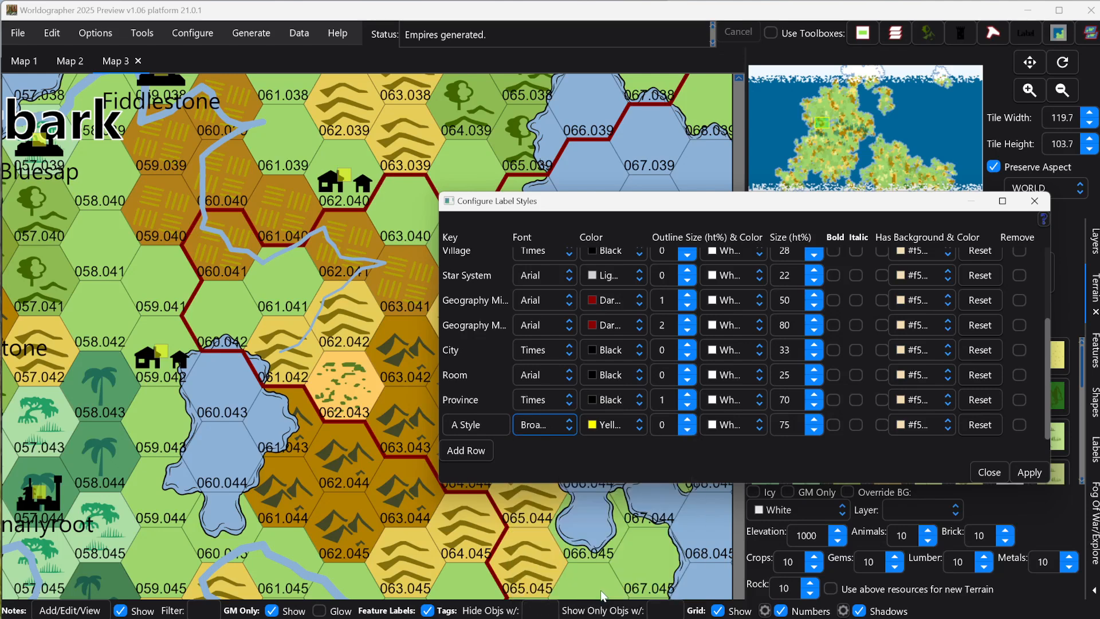
# Step: Set the outline size of the "A Style" label style to 1 and its text color to dark maroon
pyautogui.click(688, 420)
pyautogui.click(624, 422)
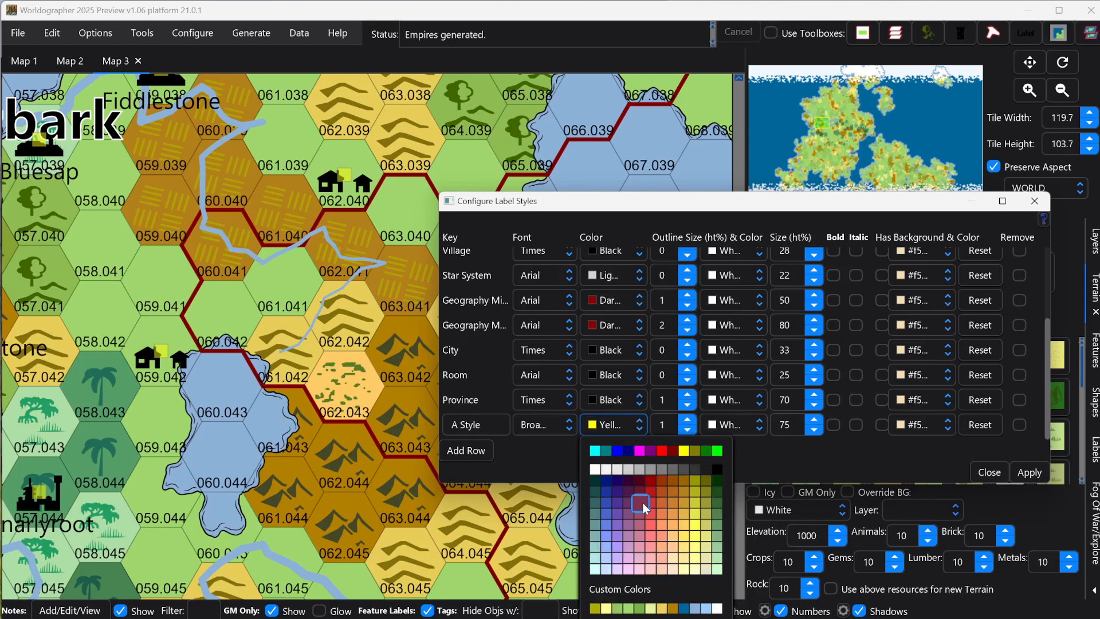
pyautogui.click(636, 484)
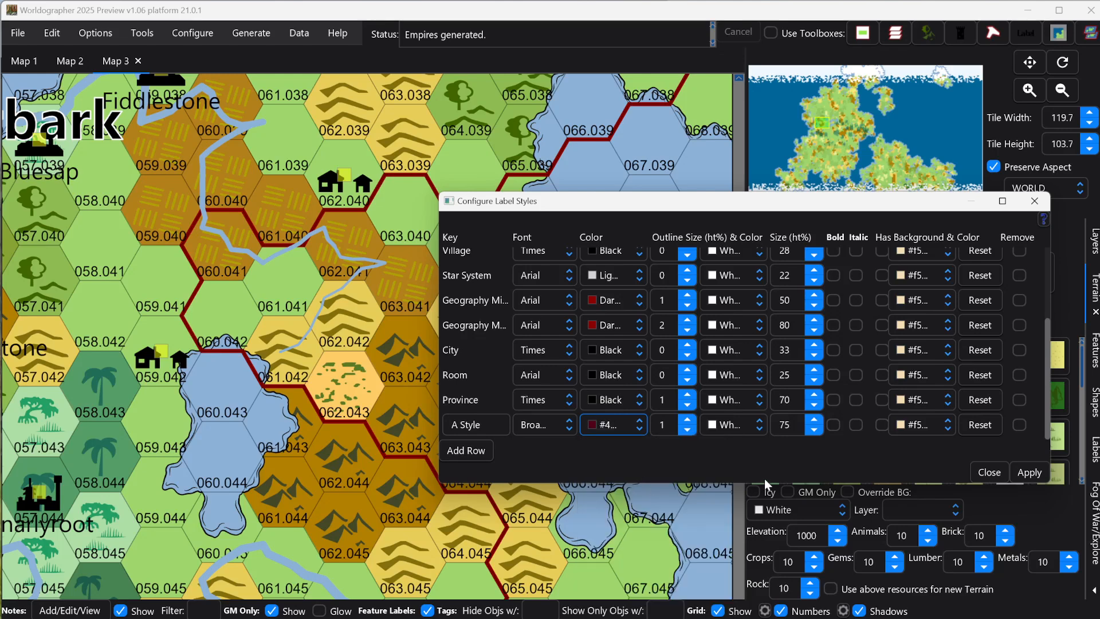
# Step: Give "A Style" a custom white outline color with 51% opacity, then apply and close the label styles configuration
pyautogui.click(745, 428)
pyautogui.click(789, 614)
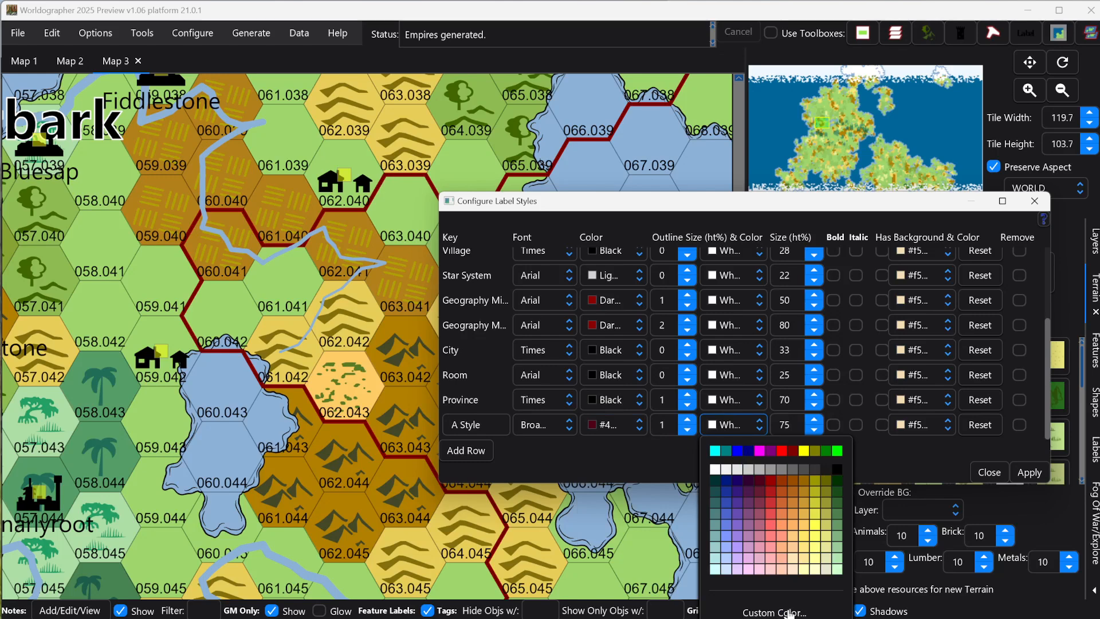
pyautogui.moveTo(1027, 449); pyautogui.dragTo(650, 274)
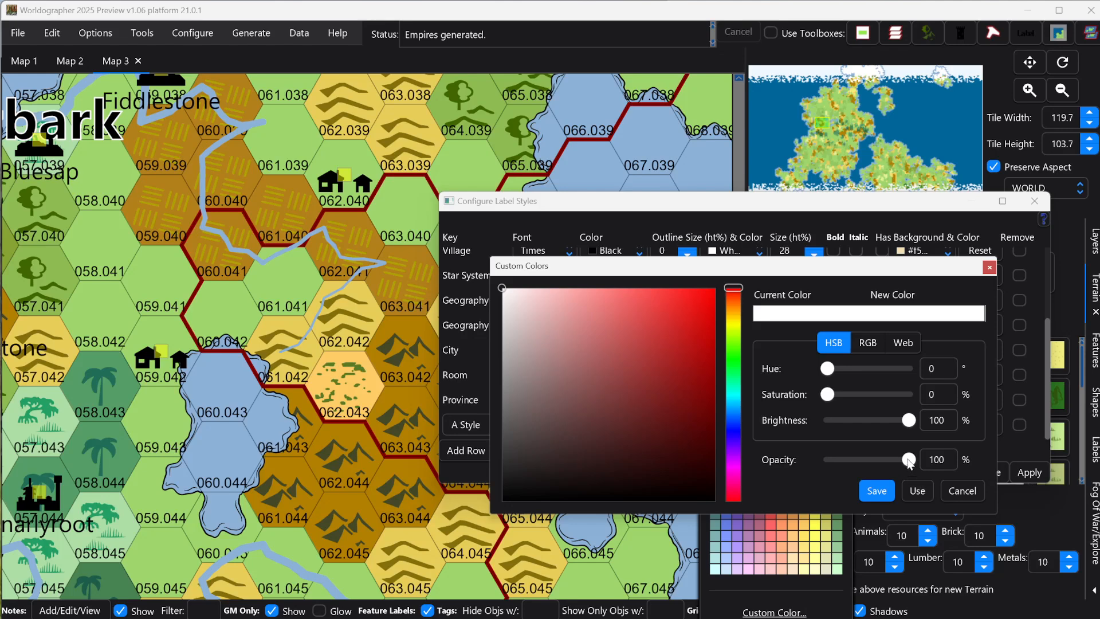
pyautogui.moveTo(908, 465); pyautogui.dragTo(868, 465)
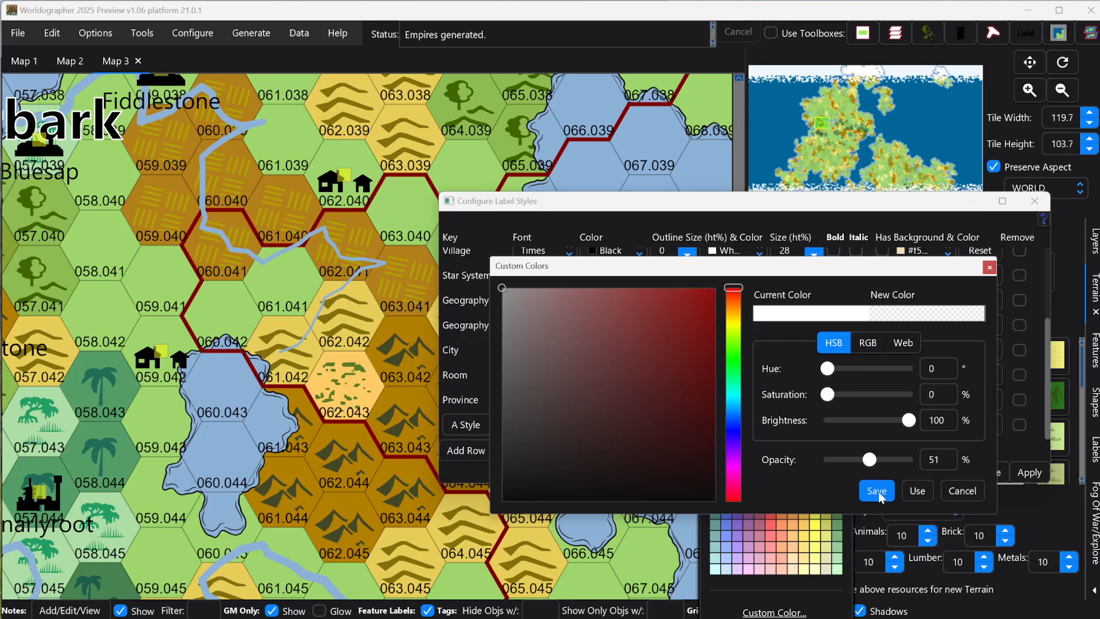
pyautogui.click(876, 491)
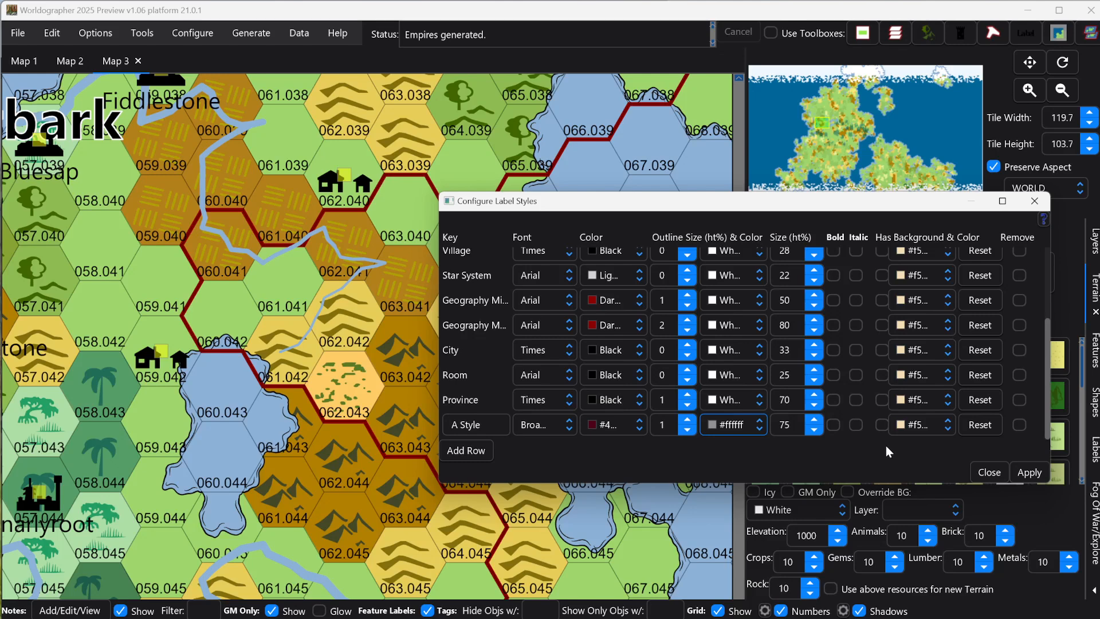
pyautogui.click(1025, 473)
pyautogui.click(994, 473)
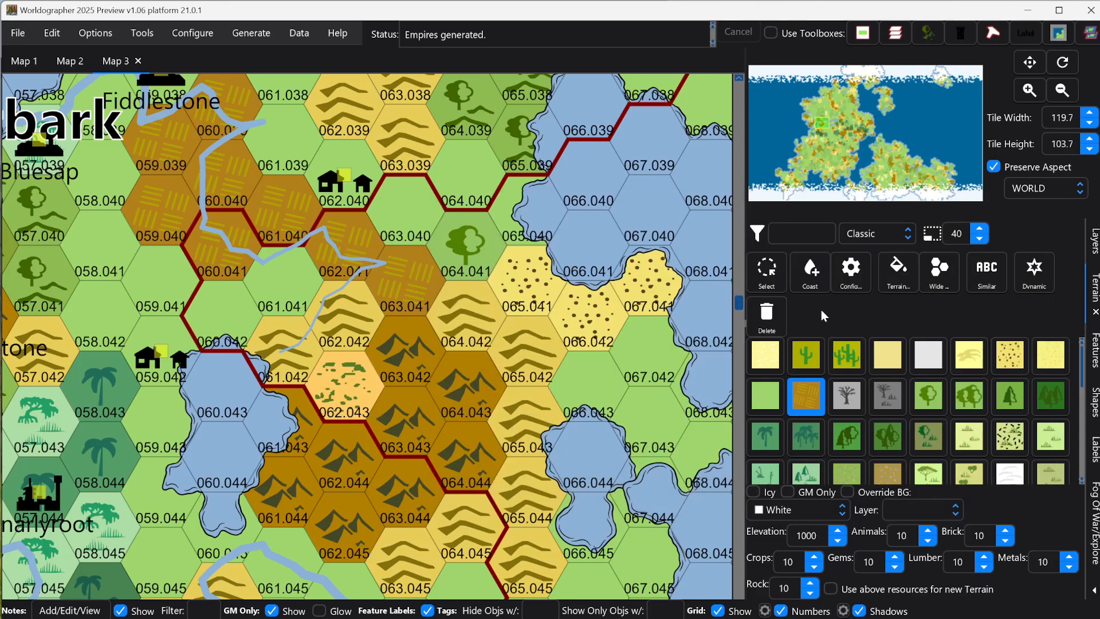
# Step: Open the label settings for the map and choose "A Style" as the label style
pyautogui.click(1095, 449)
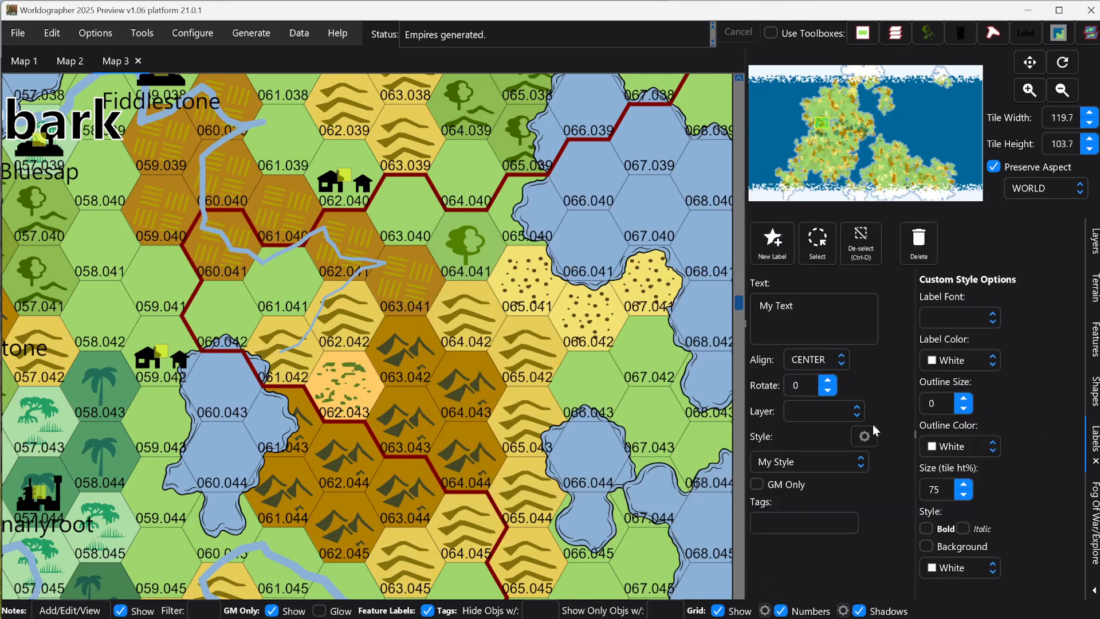
pyautogui.click(817, 468)
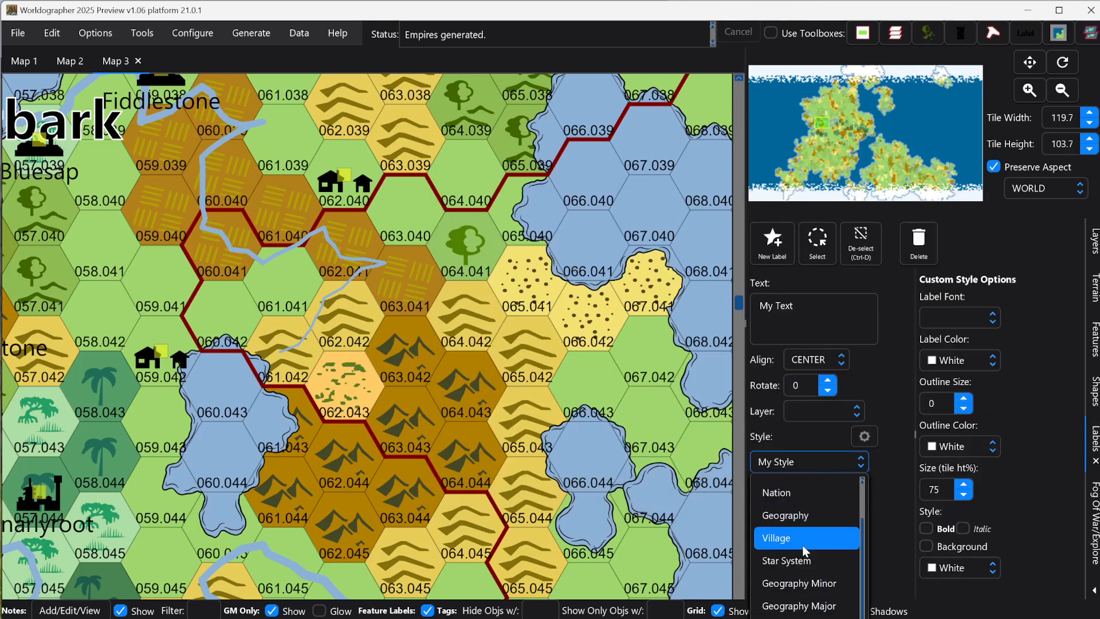
pyautogui.scroll(-1, 802, 547)
pyautogui.scroll(1, 803, 516)
pyautogui.click(803, 493)
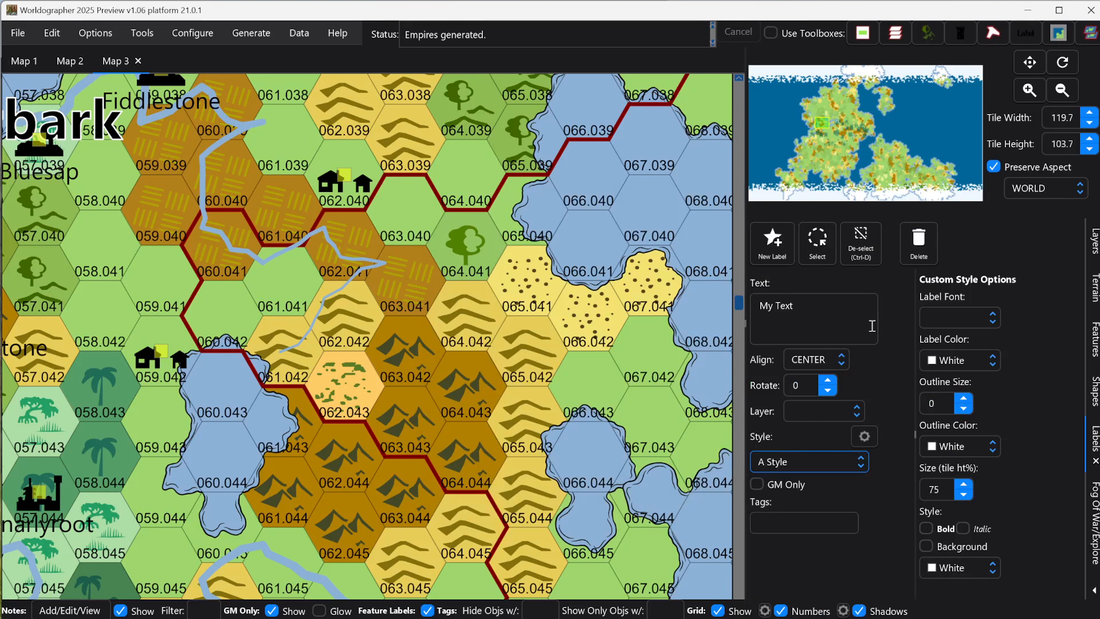
# Step: Place a new "My Text" label on the map around hex 058.041 and end label placement
pyautogui.click(792, 258)
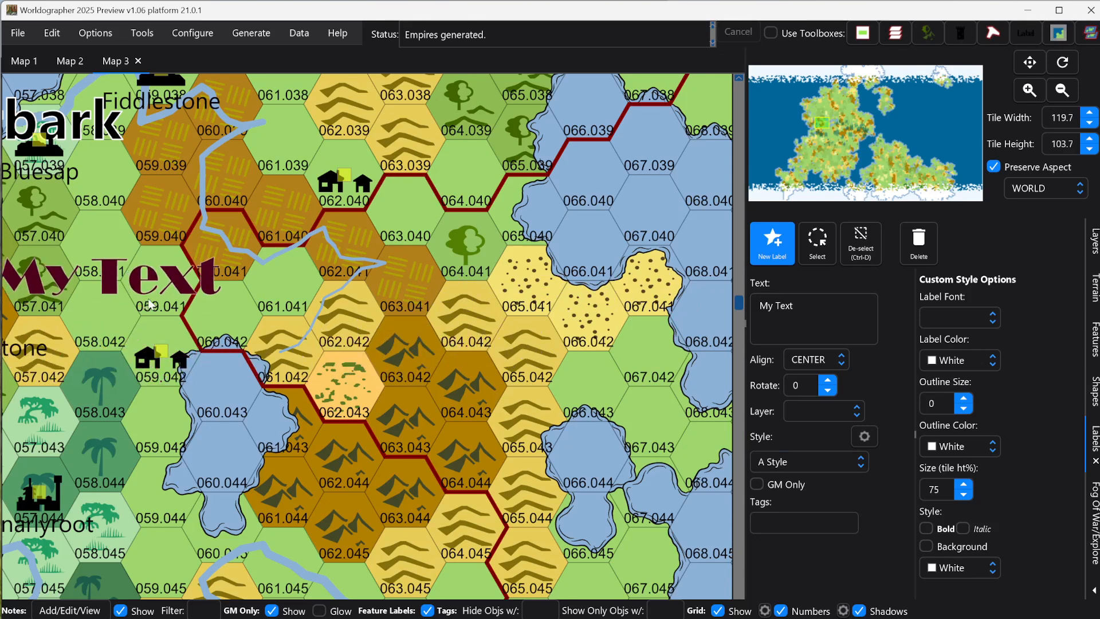
pyautogui.click(124, 298)
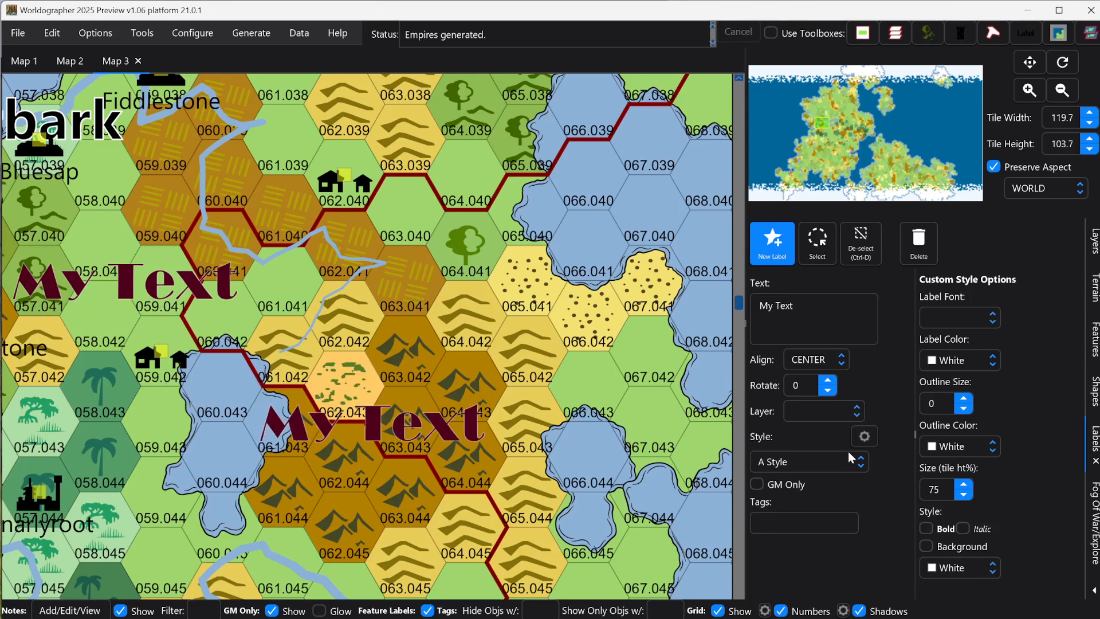
pyautogui.click(778, 250)
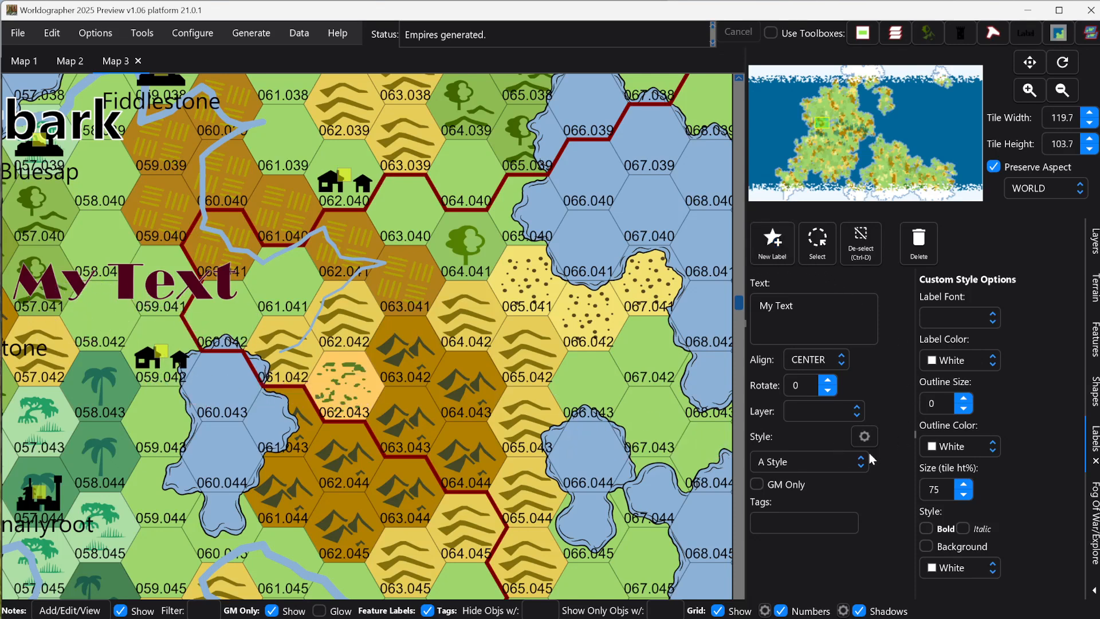
# Step: Load the Post-Apocalypse preset into the settlement data configuration with the prior data cleared
pyautogui.click(193, 33)
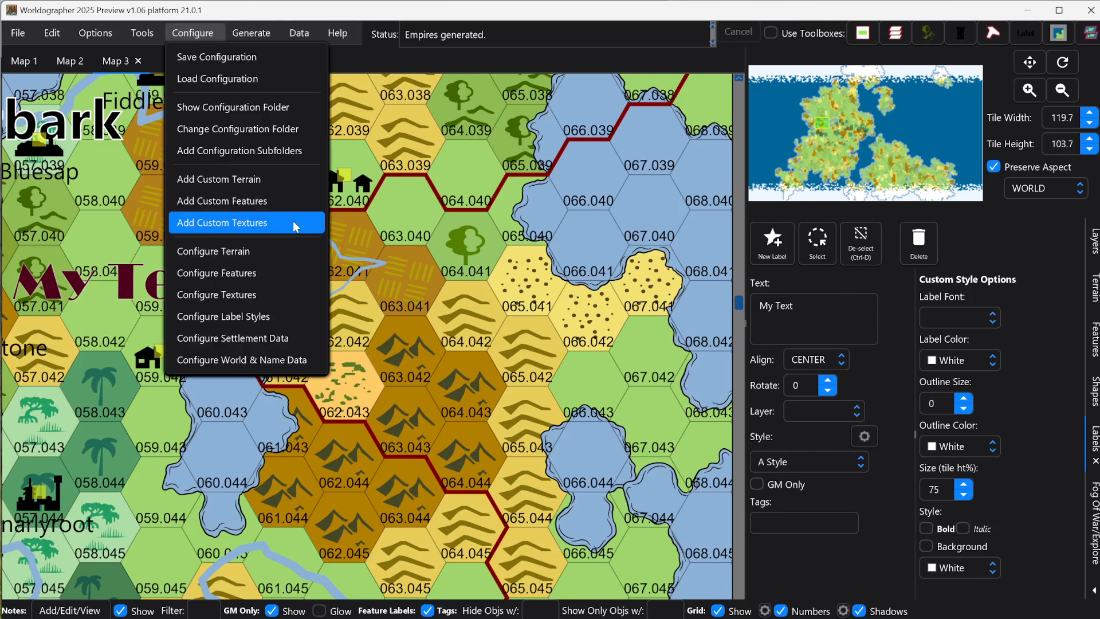
pyautogui.click(279, 339)
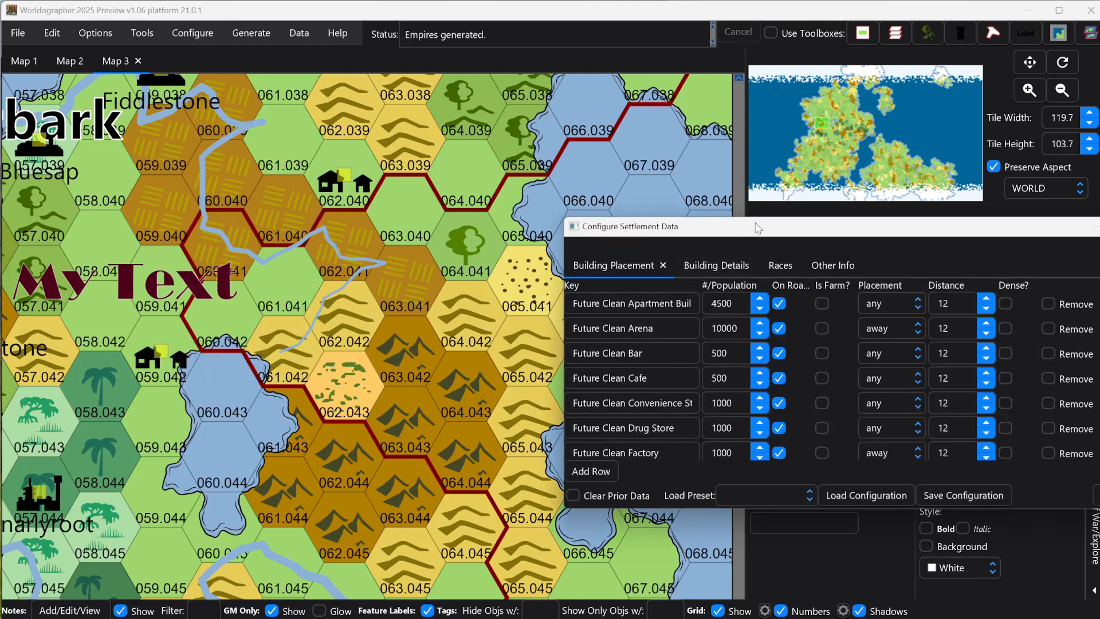
pyautogui.moveTo(739, 219); pyautogui.dragTo(516, 175)
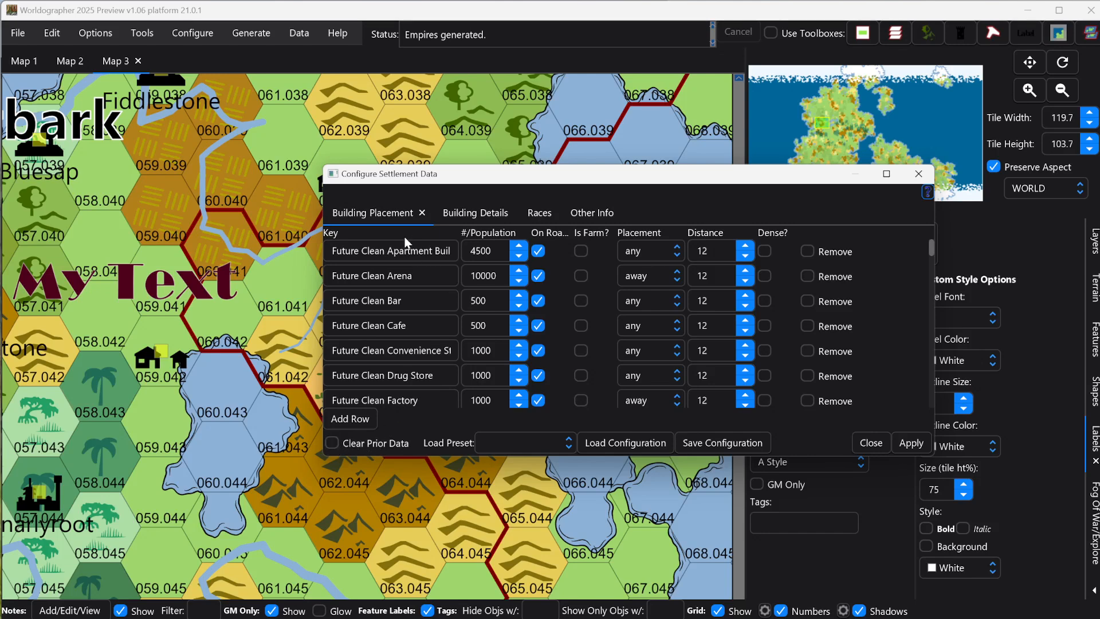
pyautogui.click(333, 443)
pyautogui.click(504, 441)
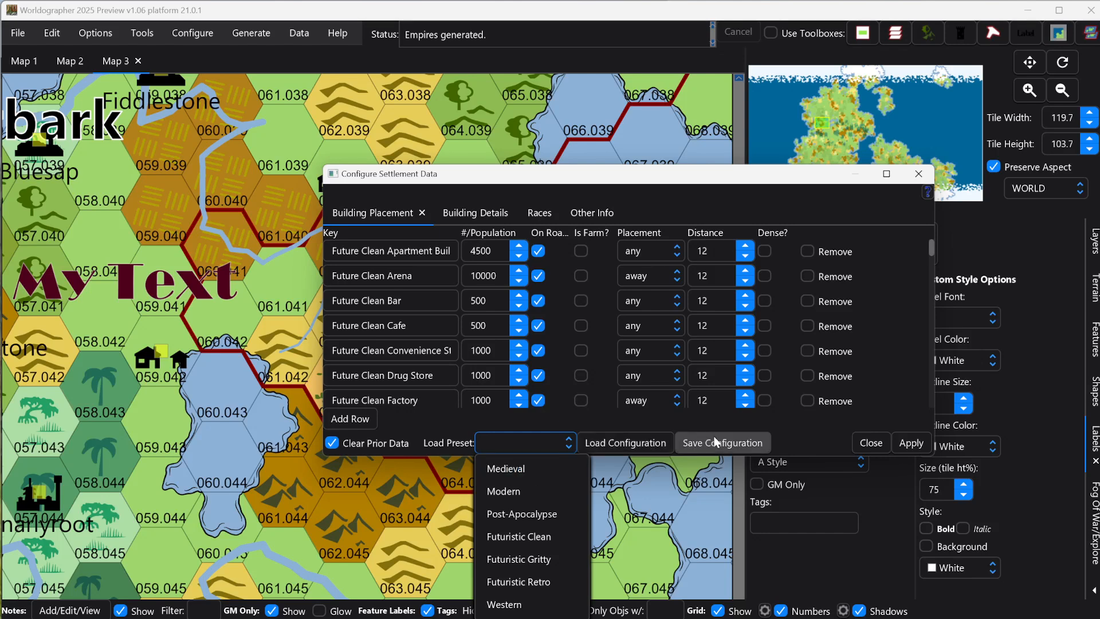
pyautogui.click(534, 511)
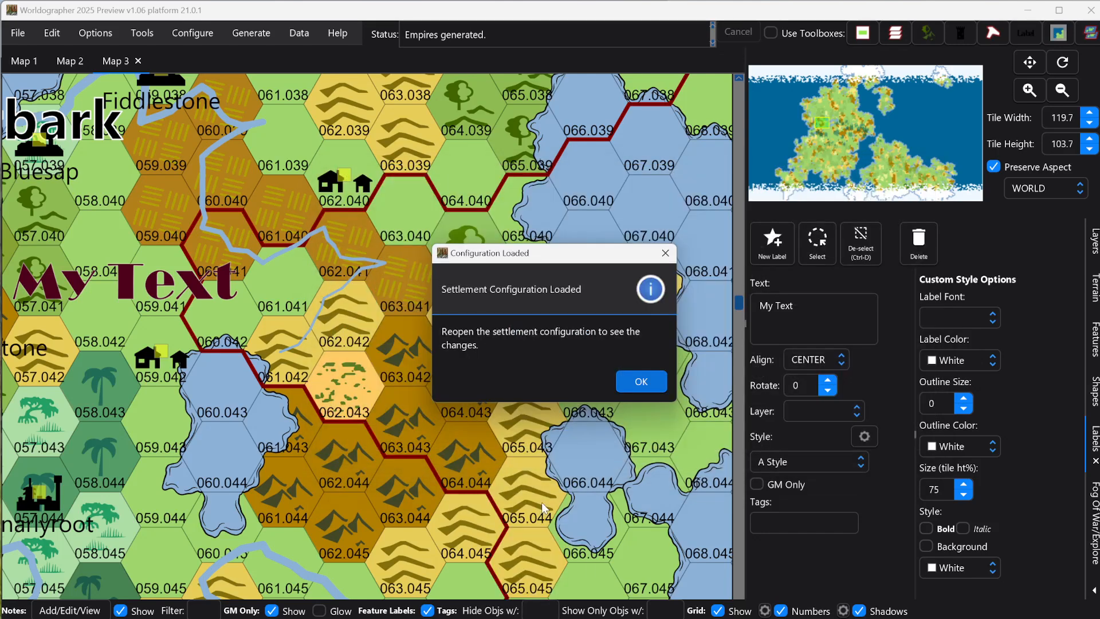
pyautogui.click(641, 382)
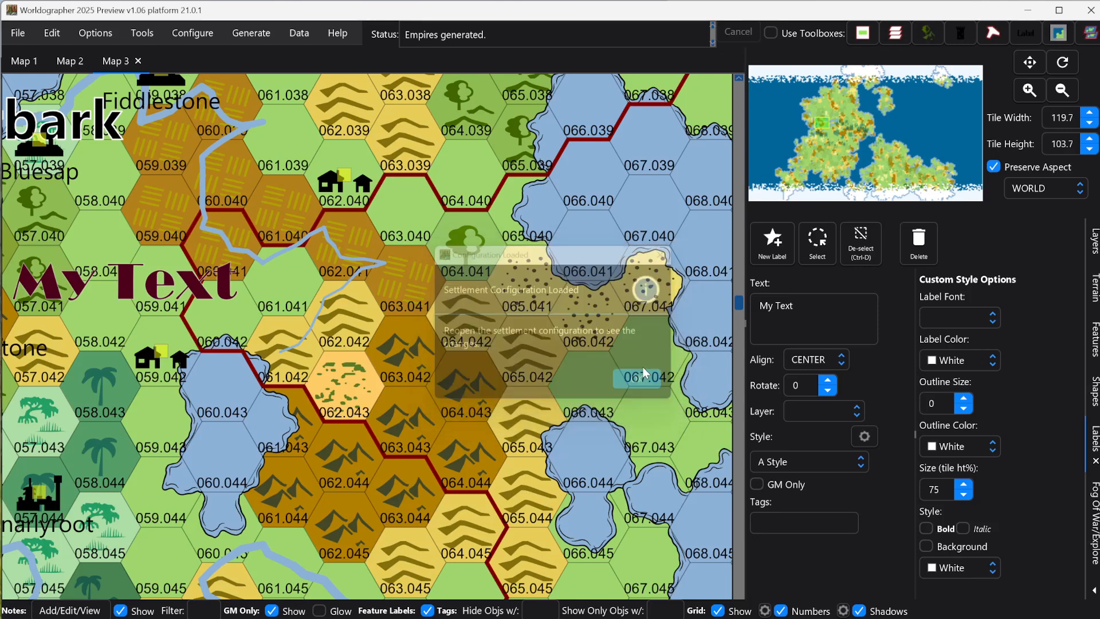
# Step: Reopen the settlement data configuration and look through the building placement entries
pyautogui.click(182, 30)
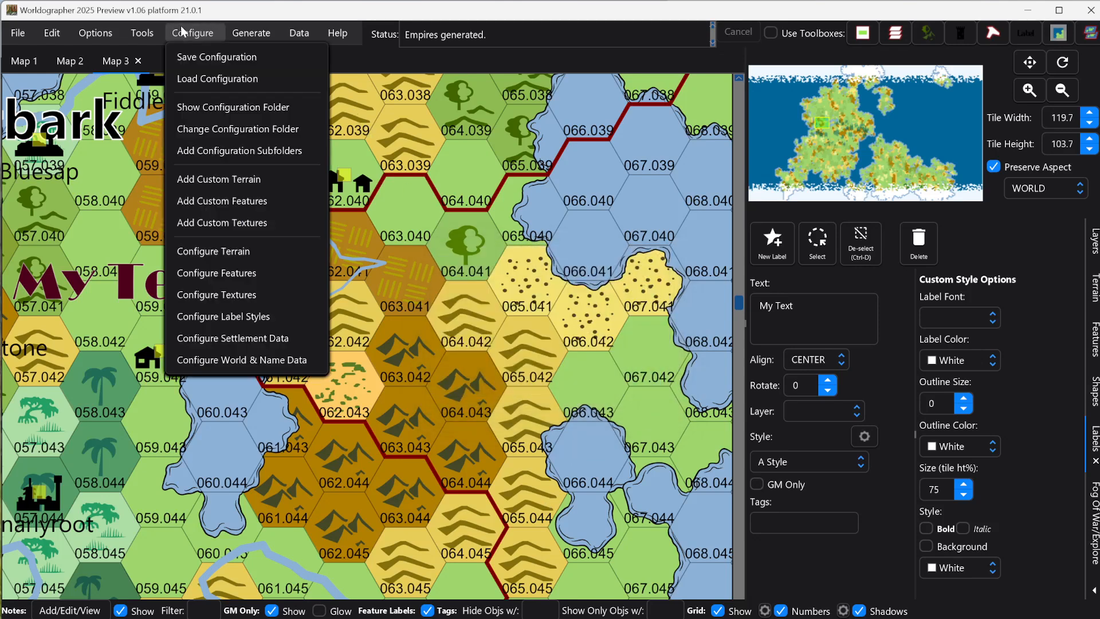
pyautogui.click(241, 338)
pyautogui.scroll(-3, 668, 361)
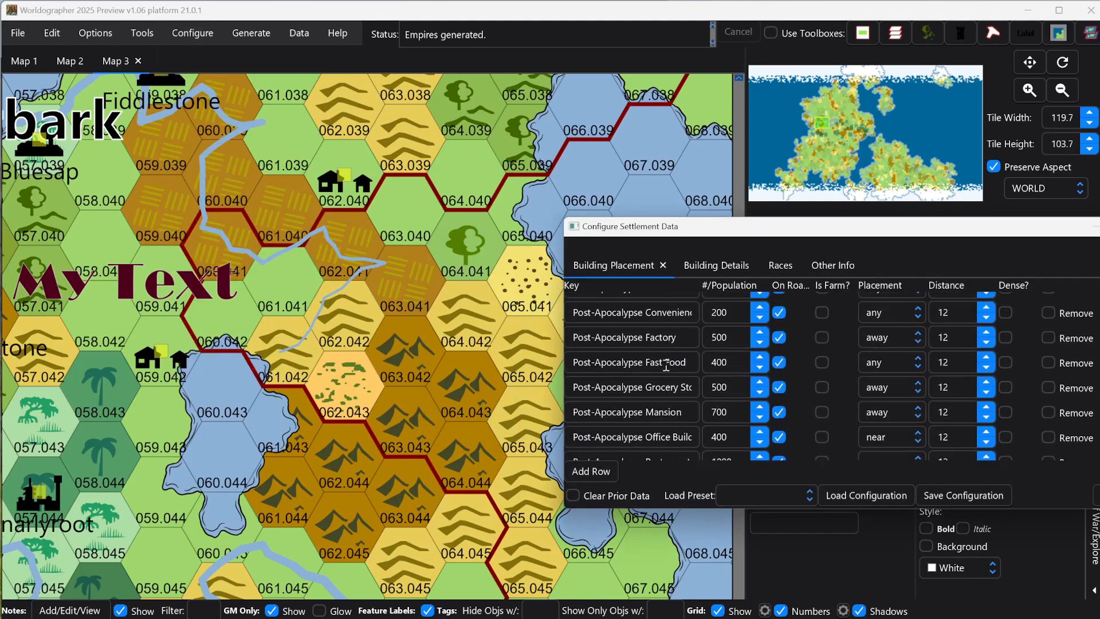
pyautogui.scroll(-3, 667, 361)
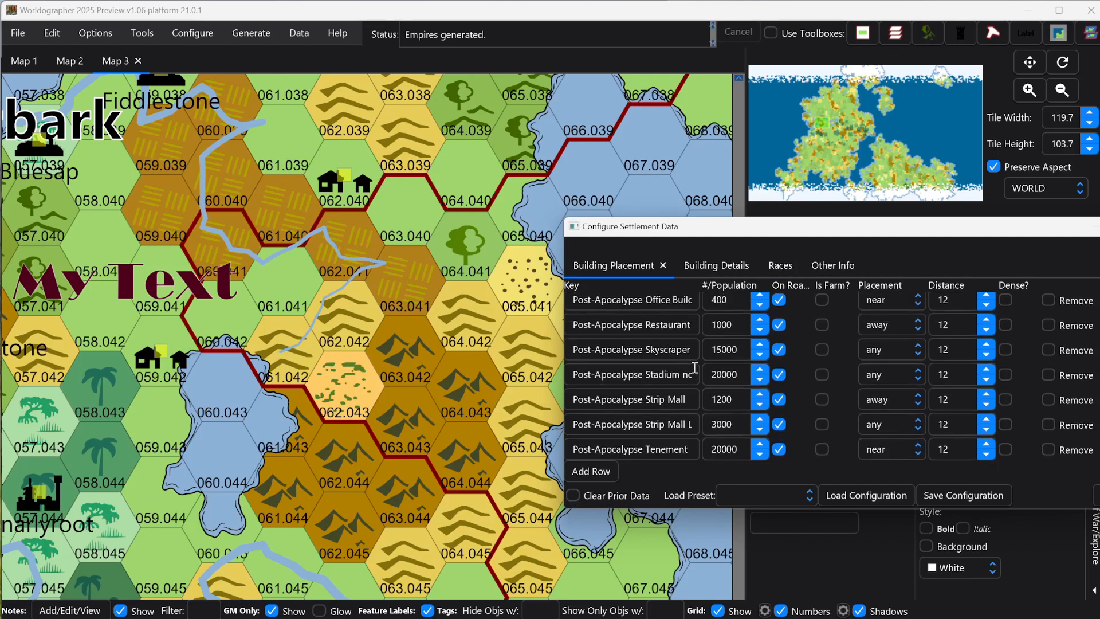
pyautogui.scroll(4, 693, 338)
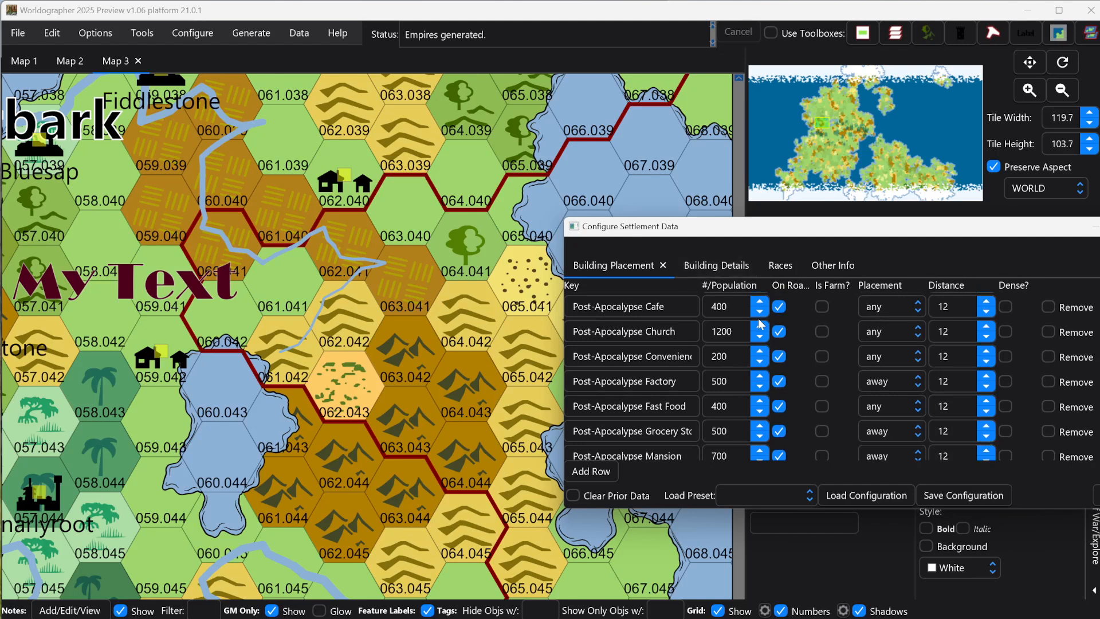
# Step: Show the building details of the post-apocalypse cafe and examine its person and item tables
pyautogui.click(726, 266)
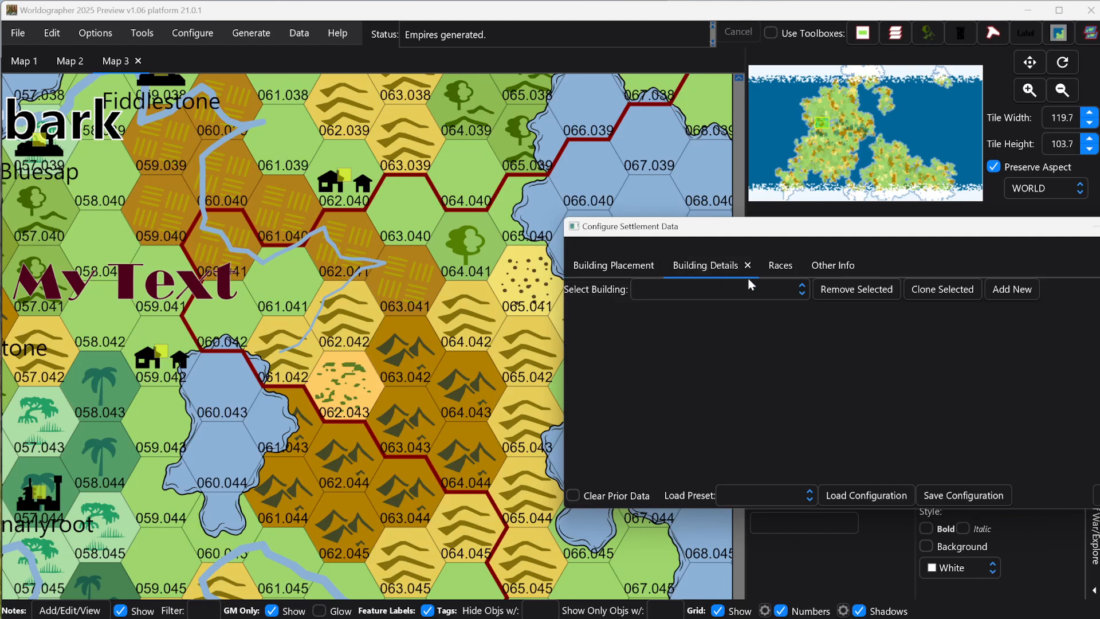
pyautogui.click(801, 291)
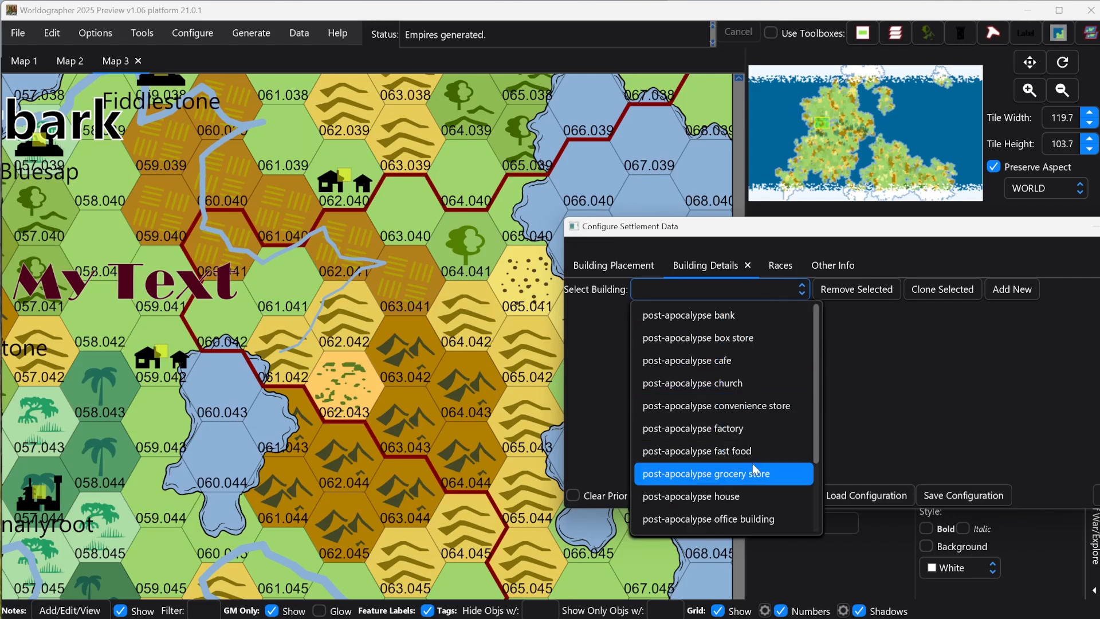
pyautogui.click(748, 363)
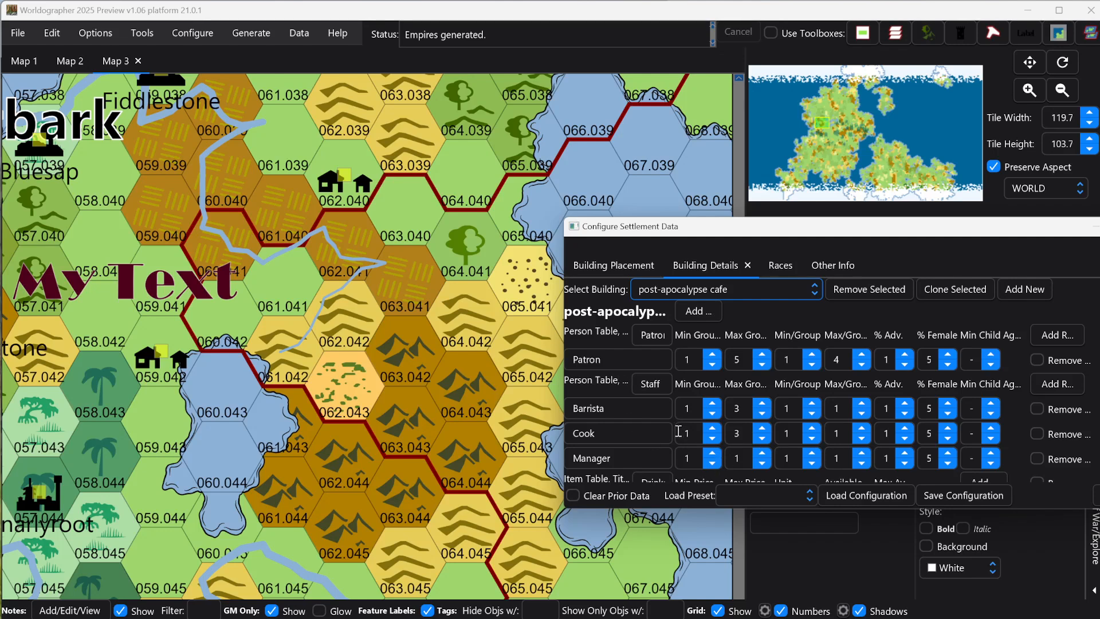
pyautogui.scroll(-5, 653, 419)
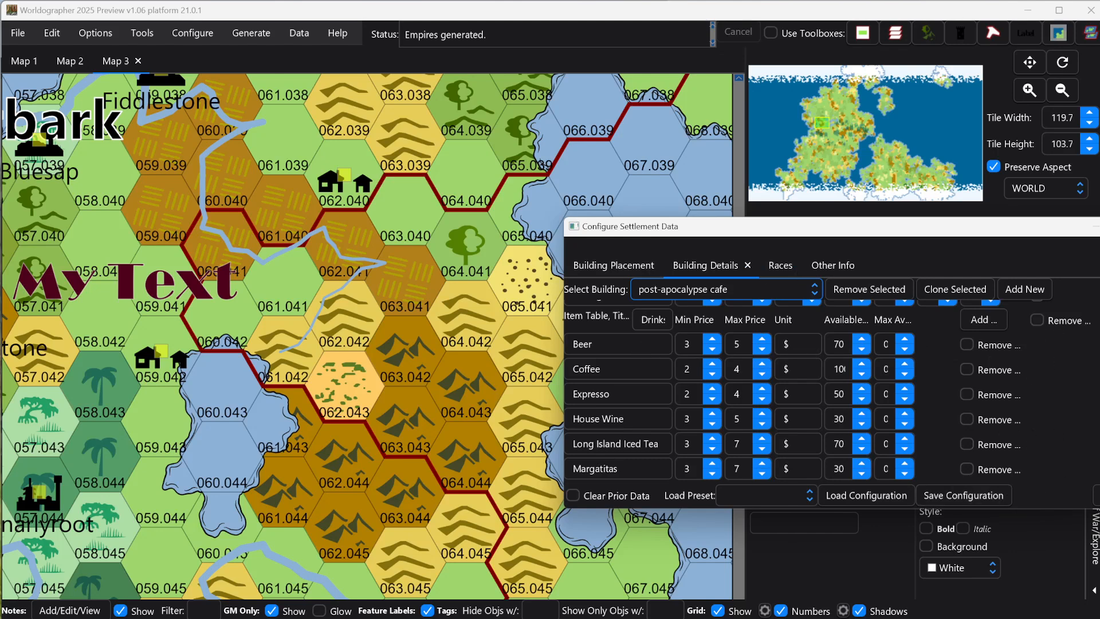
pyautogui.scroll(5, 981, 367)
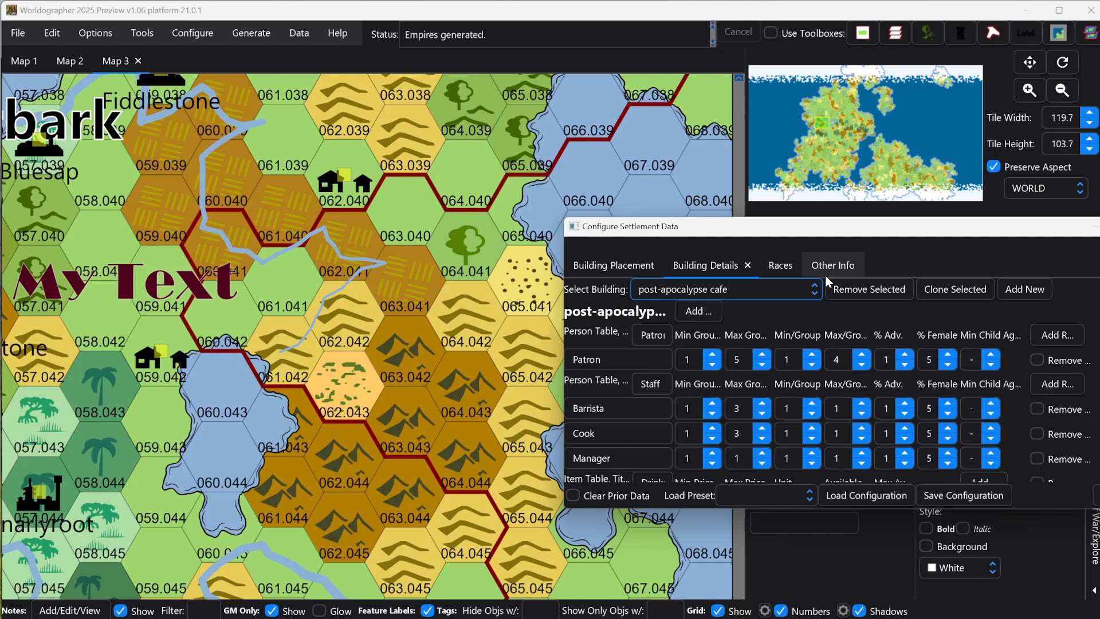
# Step: Examine the settlement's race settings and other info lists, then return to the building placement entries
pyautogui.click(782, 267)
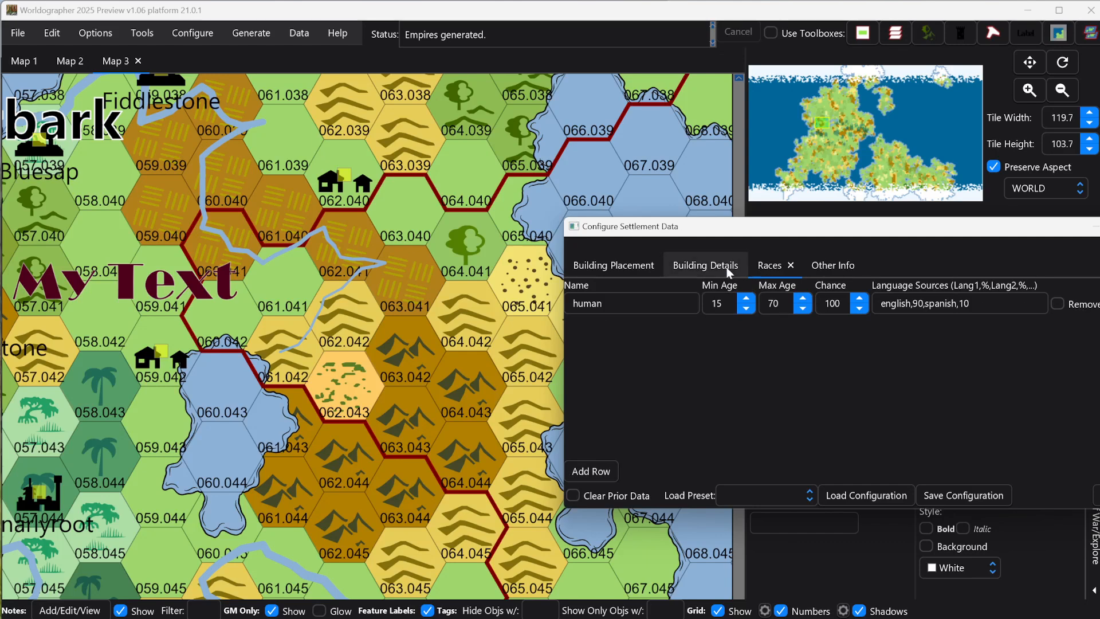
pyautogui.click(831, 266)
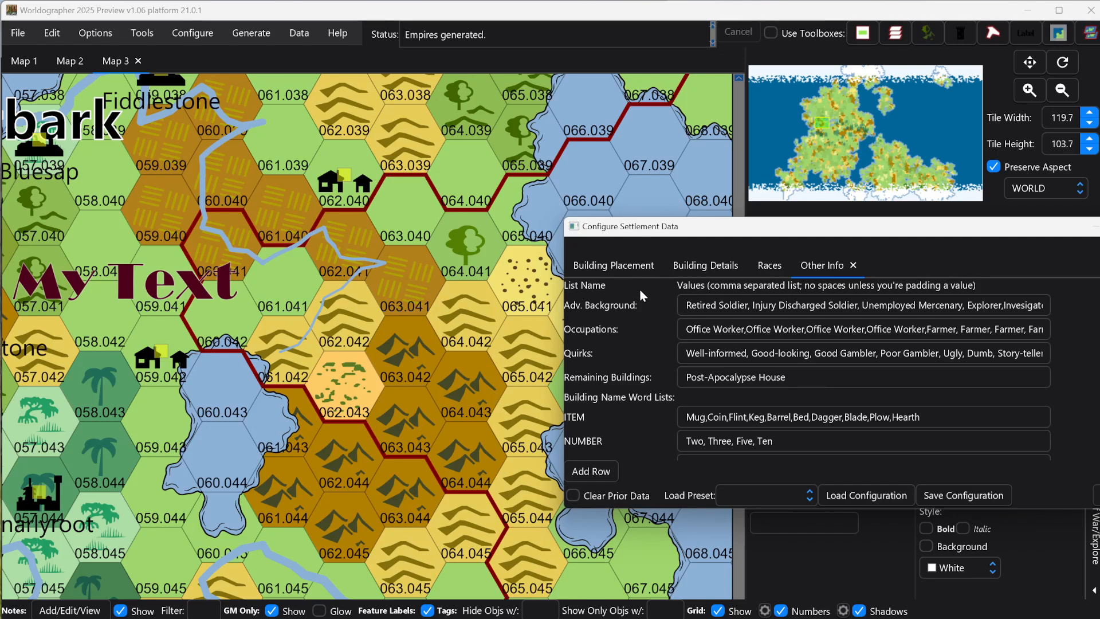
pyautogui.click(623, 266)
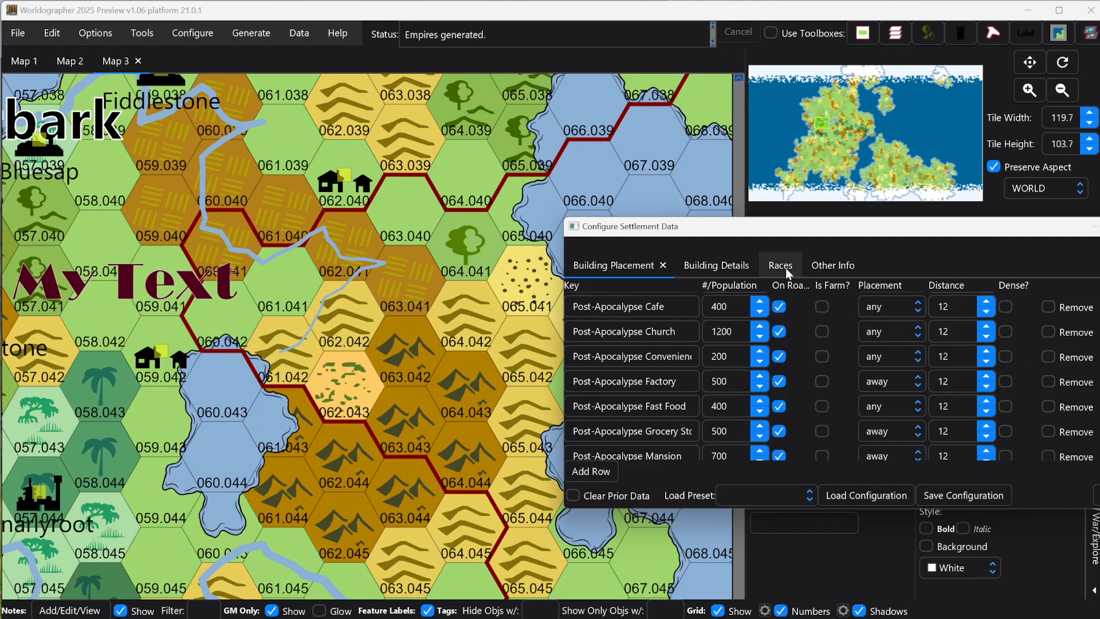
# Step: Examine the other settlement info, from the Remaining Buildings value through the building name word lists to the Building Naming entries
pyautogui.click(831, 266)
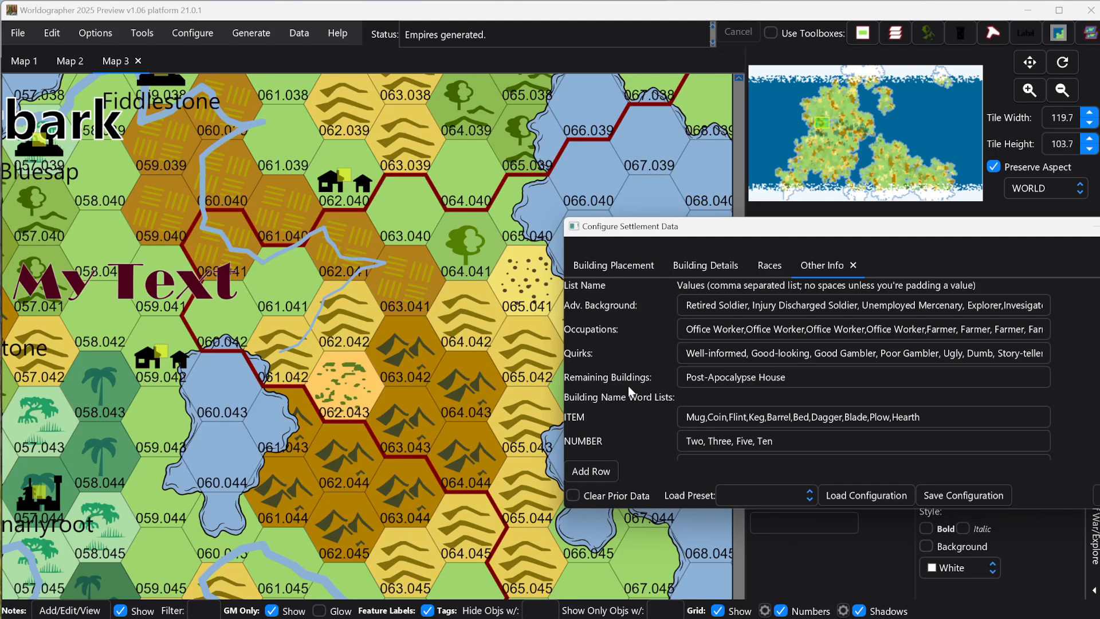
pyautogui.click(805, 379)
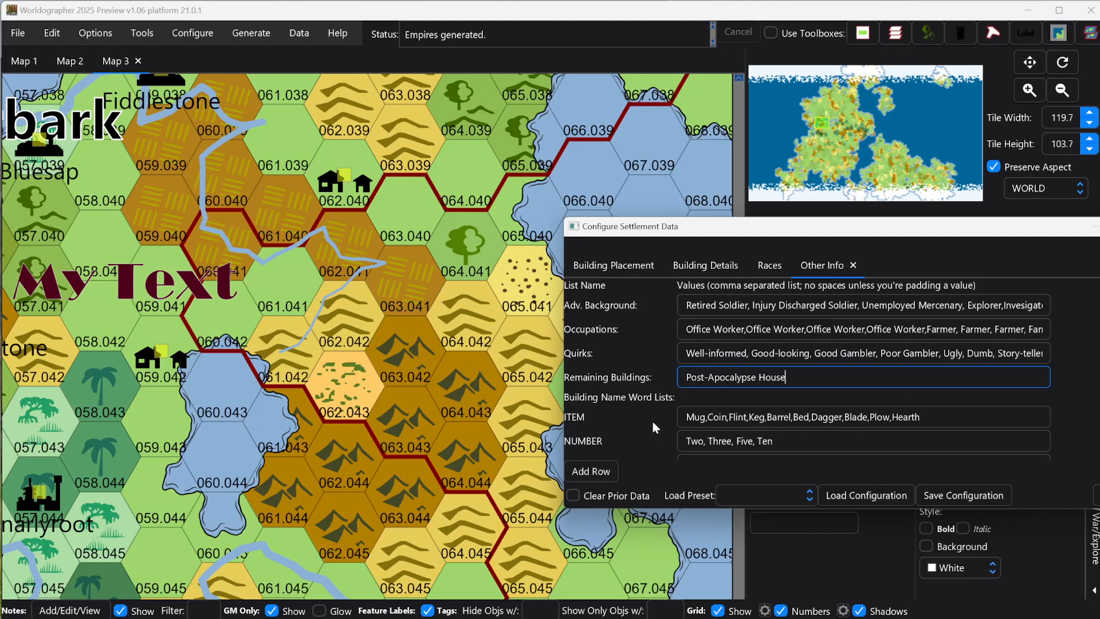
pyautogui.scroll(-1, 644, 422)
pyautogui.scroll(-1, 647, 407)
pyautogui.scroll(-2, 636, 384)
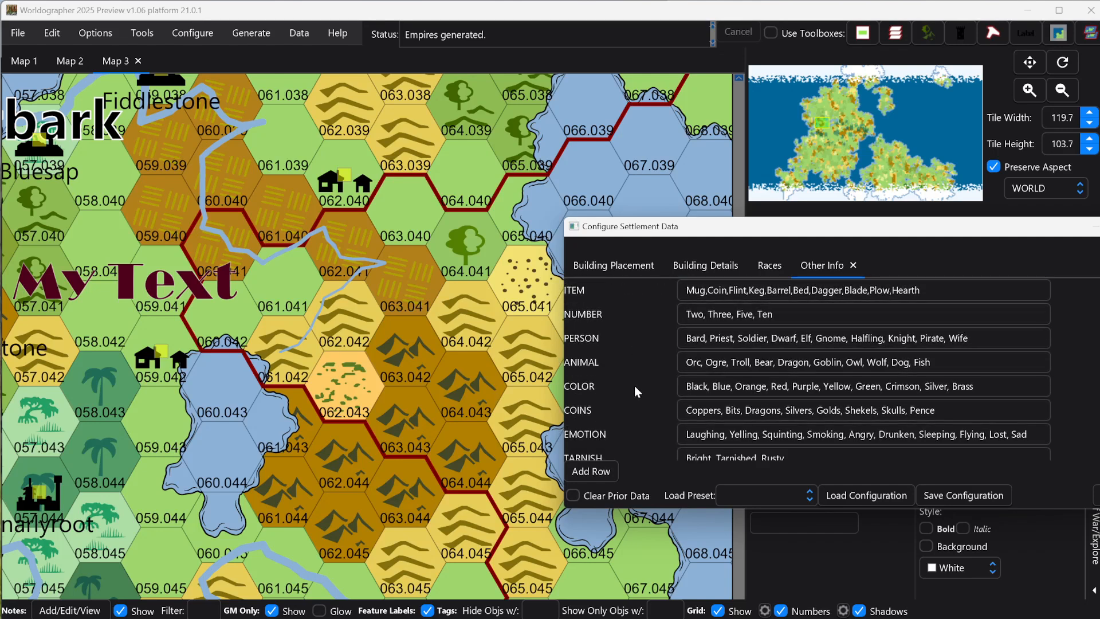
pyautogui.scroll(-6, 662, 445)
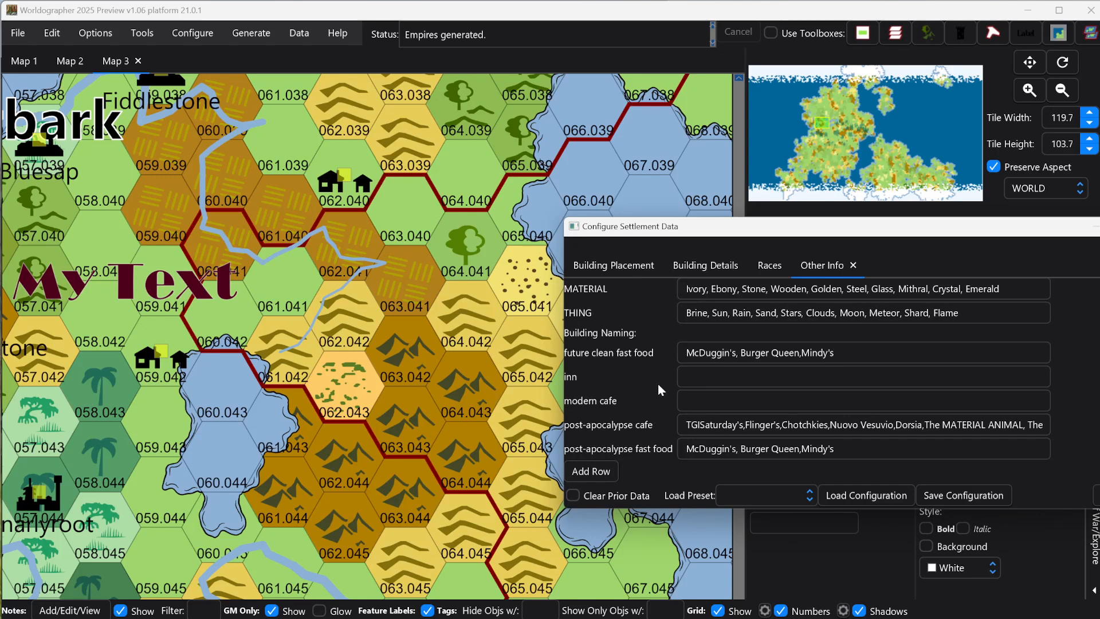
# Step: Examine the Building Naming entries and the naming word lists above them, then close the settlement data configuration
pyautogui.scroll(-1, 658, 383)
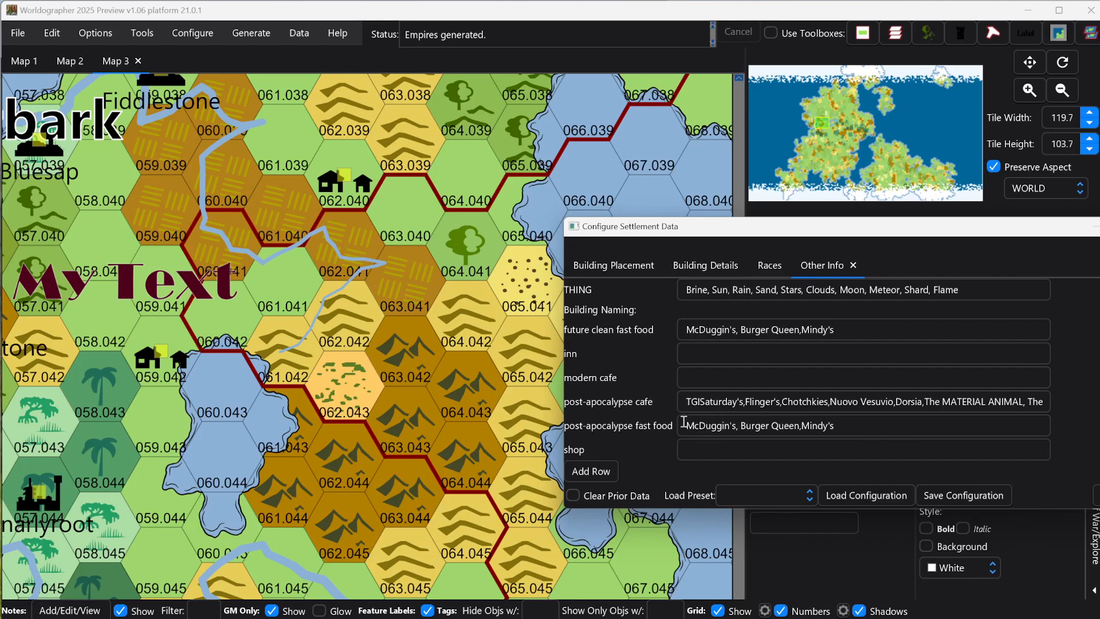
pyautogui.scroll(1, 658, 347)
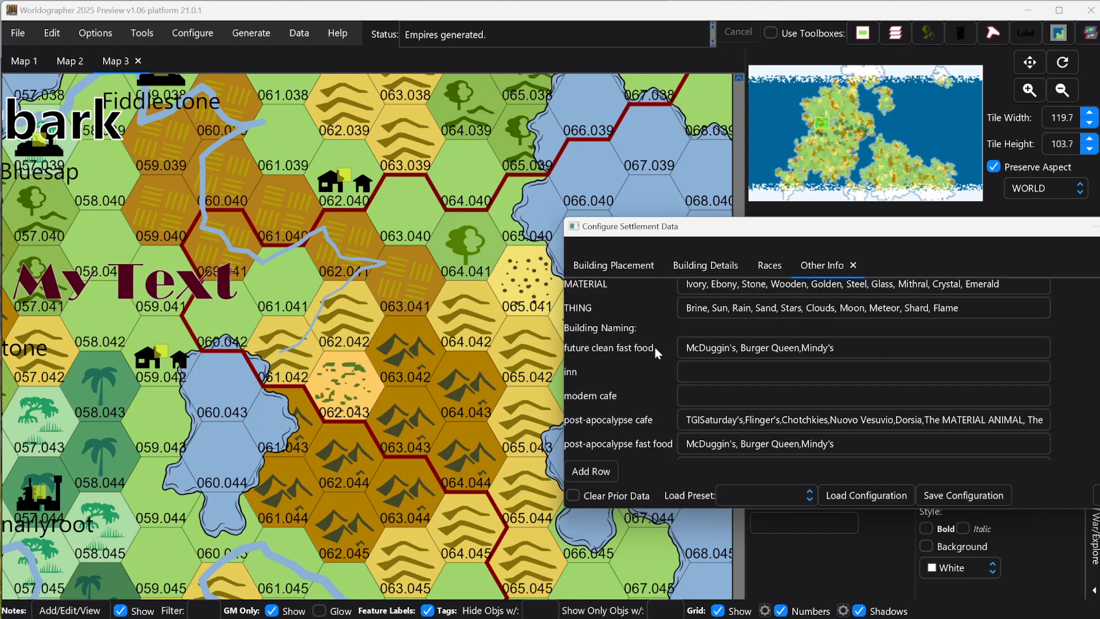
pyautogui.scroll(5, 696, 367)
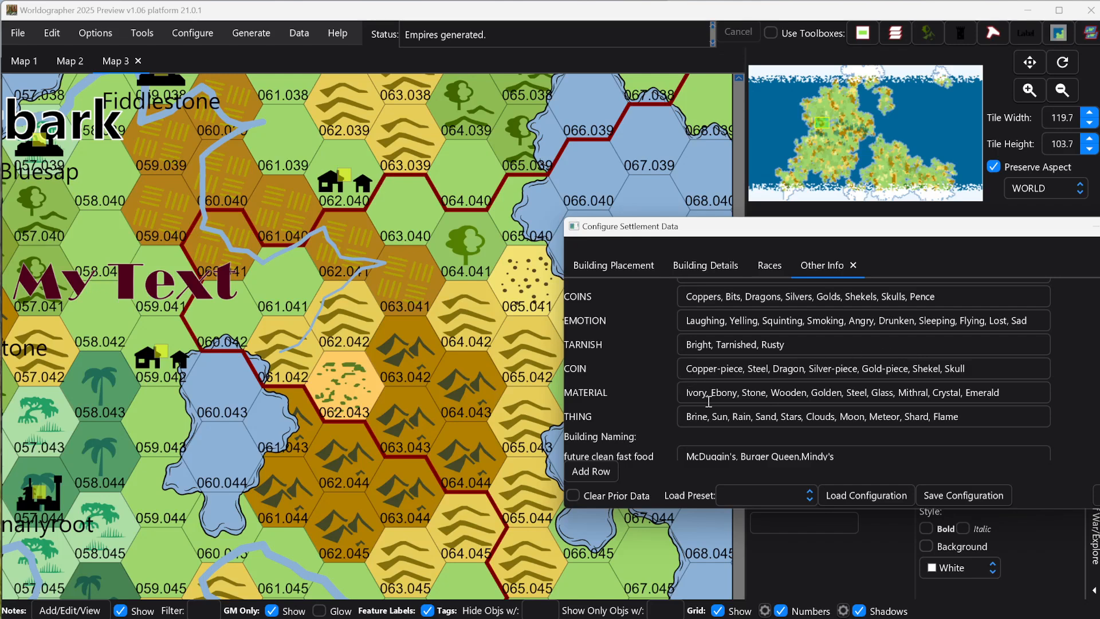
pyautogui.scroll(3, 709, 402)
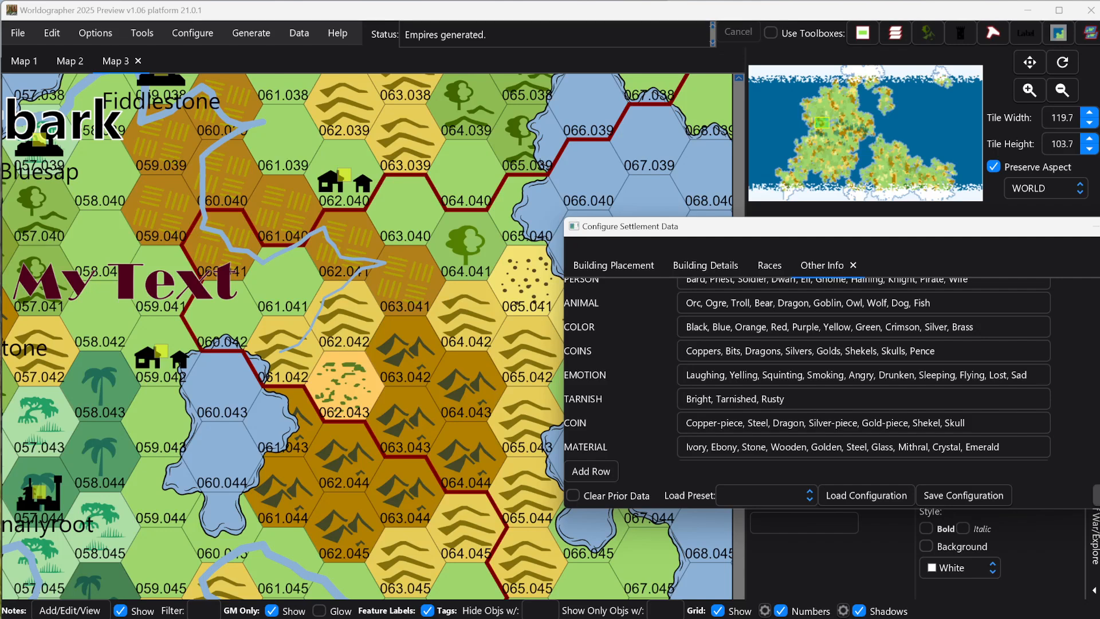
pyautogui.press('Escape')
# Step: Open the World & Name Data configuration and examine the Elven language's location and person naming rules and syllable sets
pyautogui.click(231, 30)
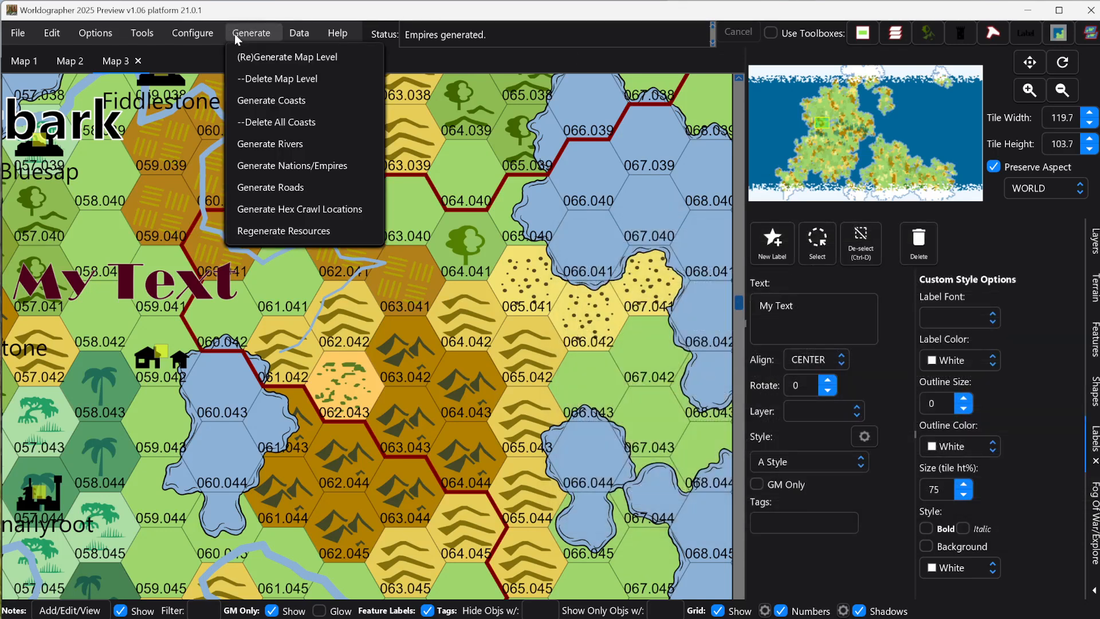
pyautogui.moveTo(211, 39)
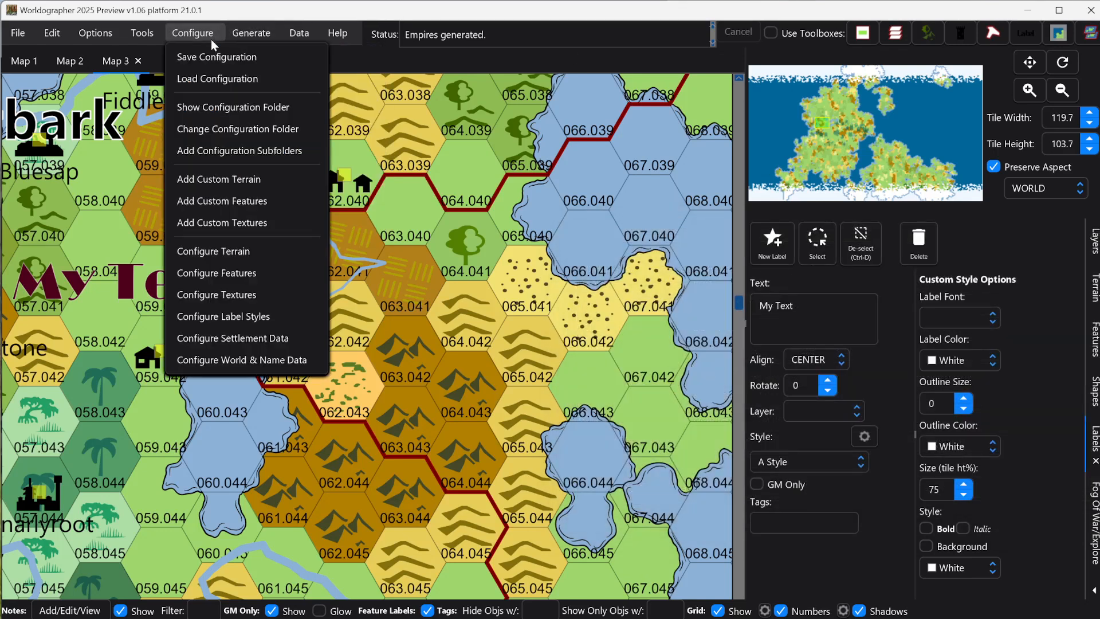
pyautogui.click(238, 362)
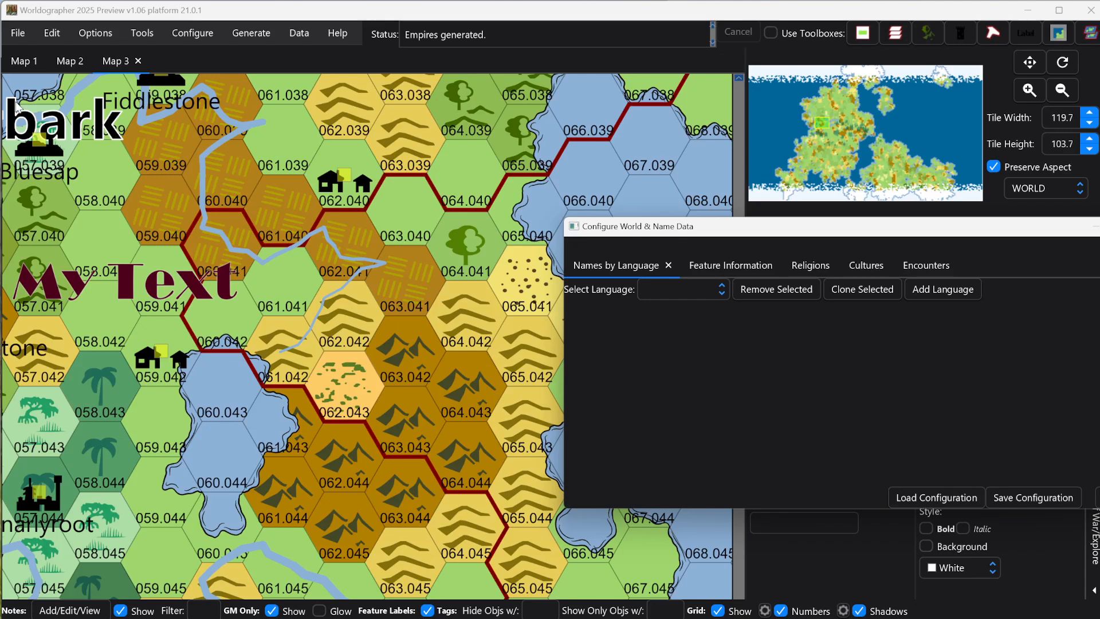
pyautogui.click(710, 291)
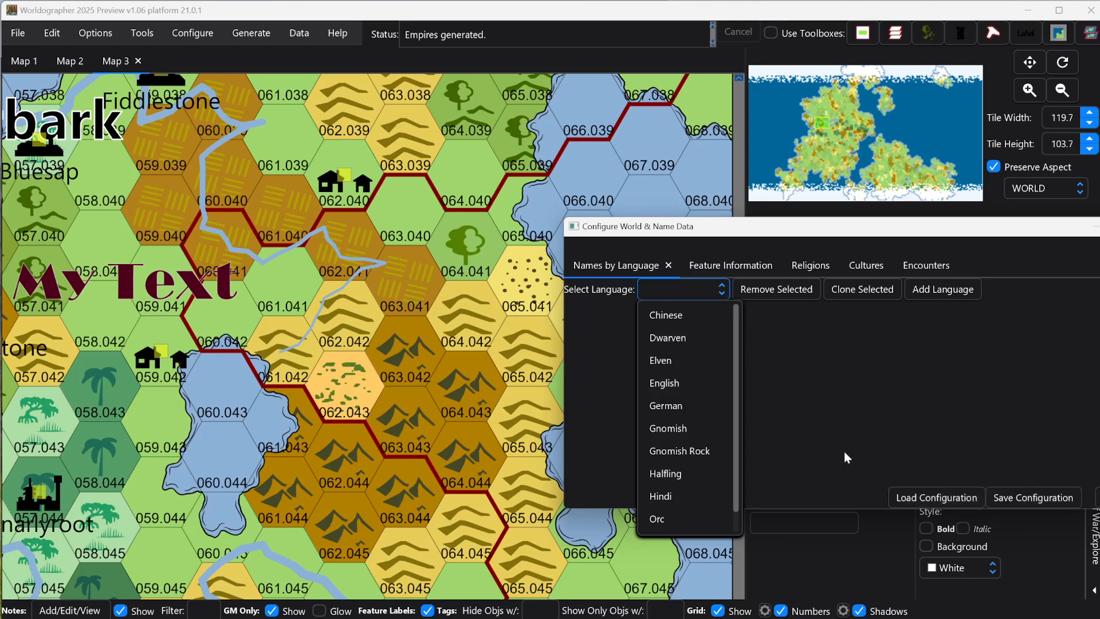
pyautogui.click(677, 364)
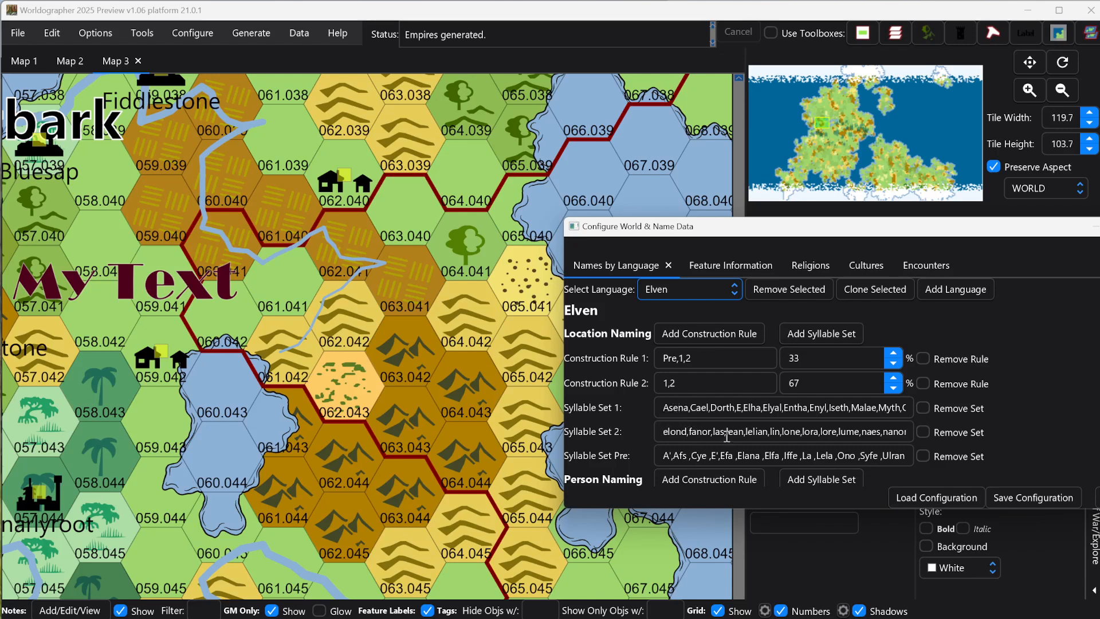
pyautogui.scroll(-3, 624, 405)
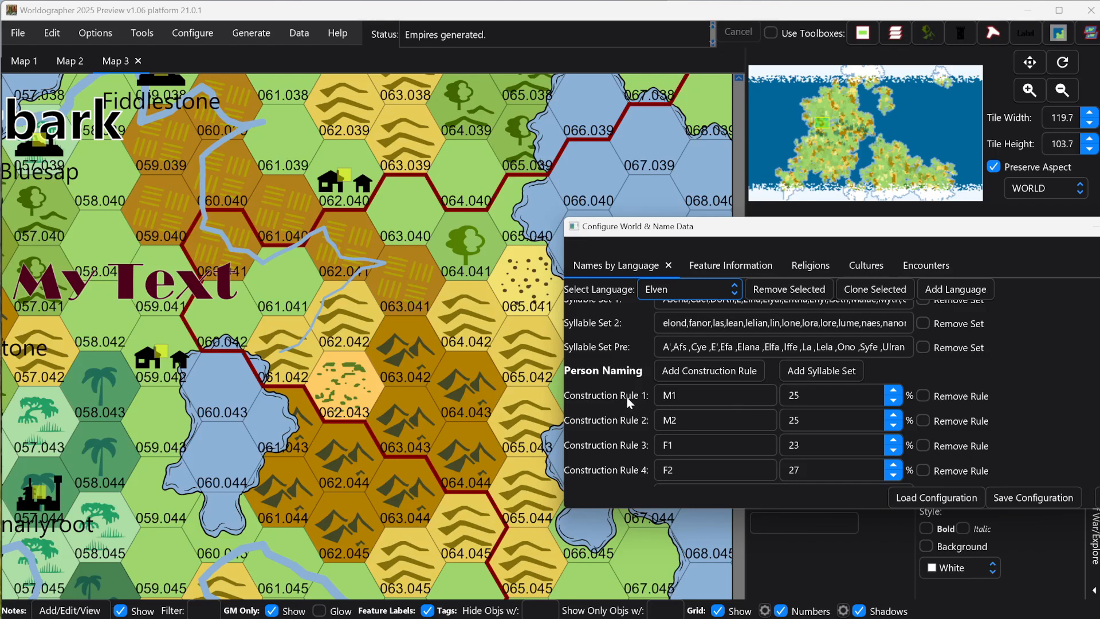
pyautogui.scroll(-3, 627, 398)
pyautogui.scroll(1, 625, 342)
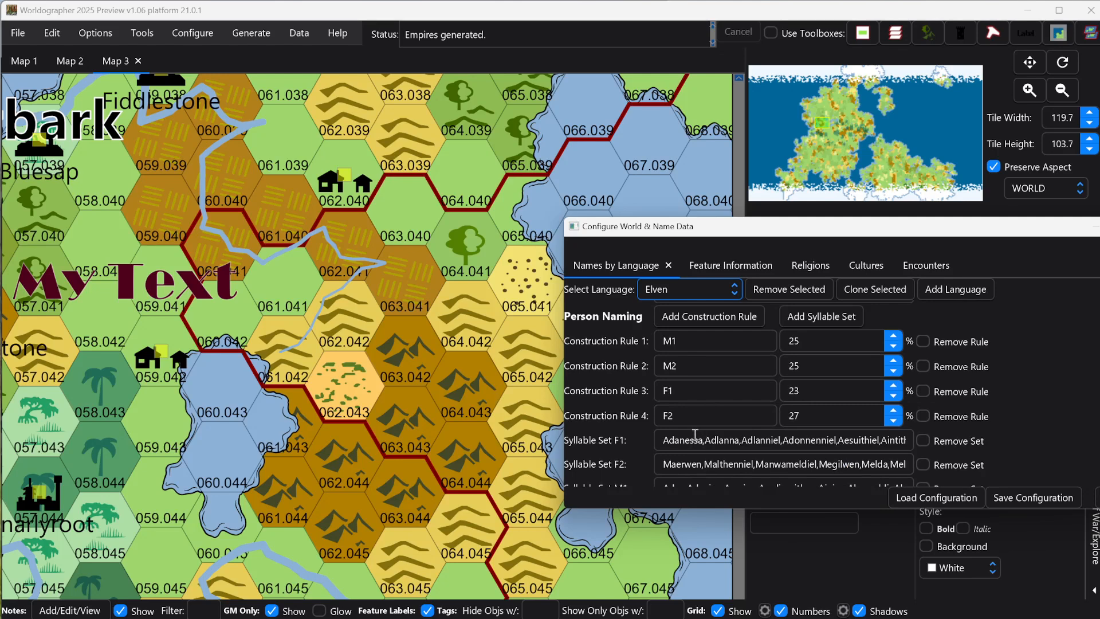
pyautogui.scroll(2, 645, 391)
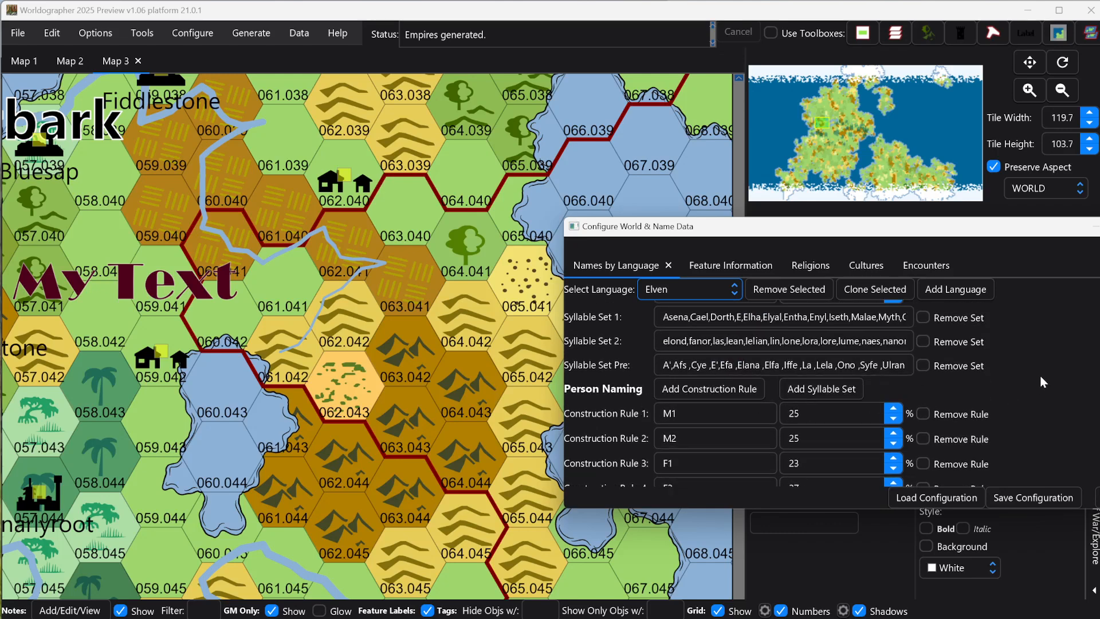
pyautogui.scroll(1, 1039, 376)
# Step: Show the feature information for Castle and then City, and look through their attribute values
pyautogui.click(732, 267)
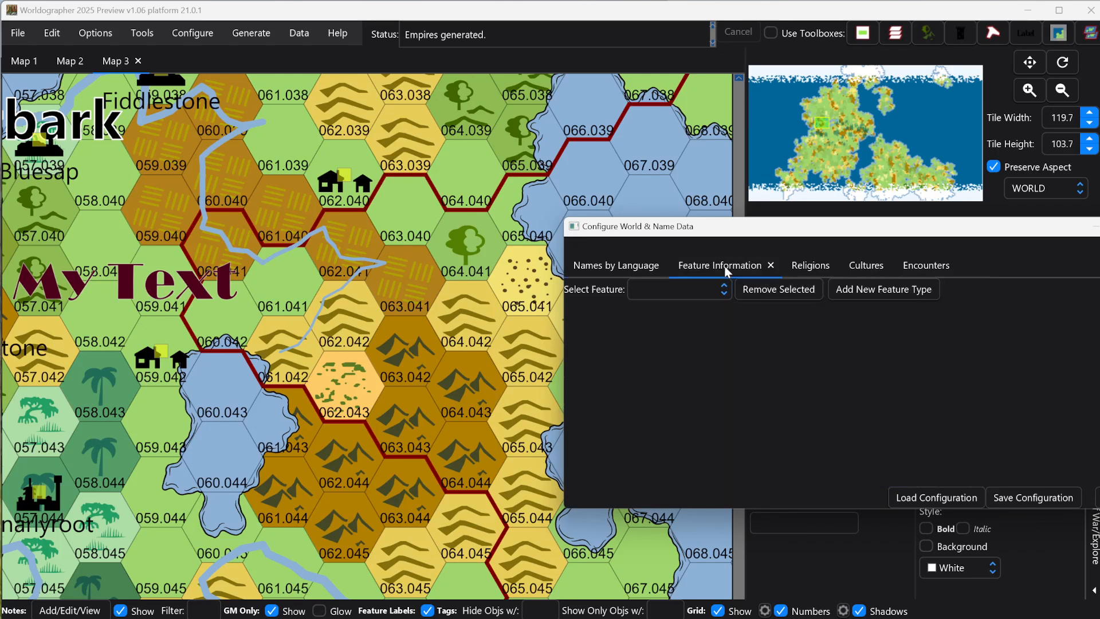
pyautogui.click(721, 292)
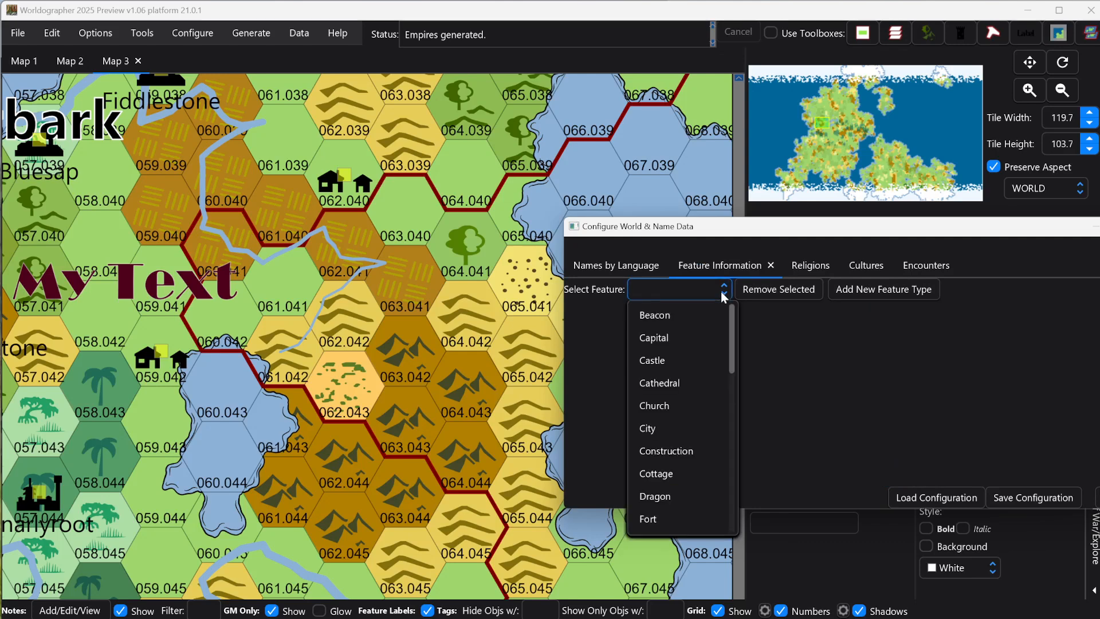
pyautogui.click(673, 362)
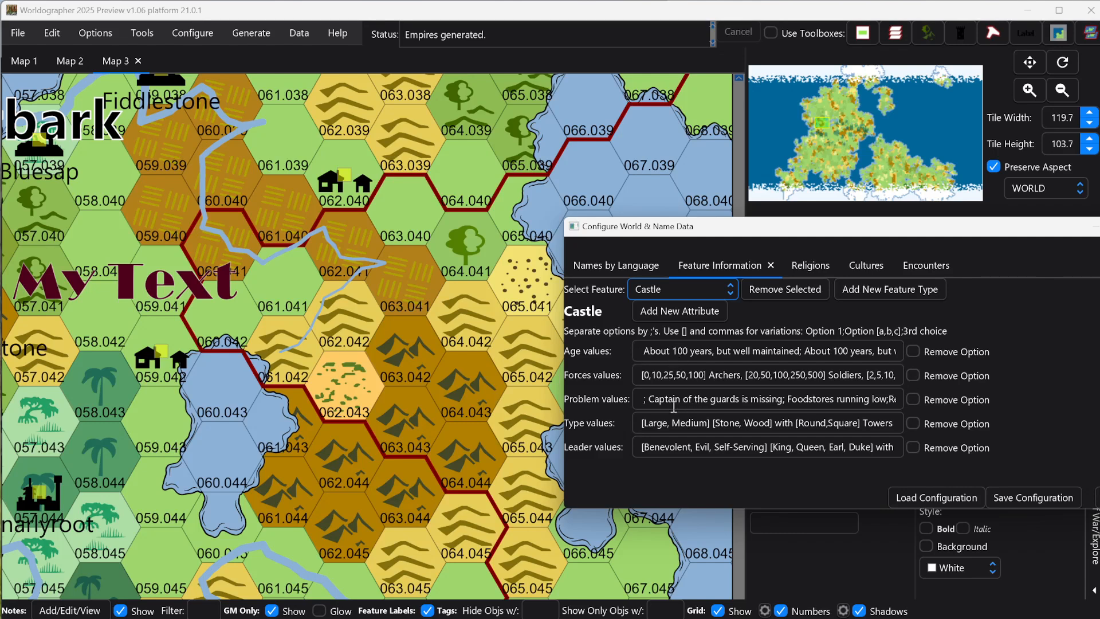
pyautogui.click(728, 289)
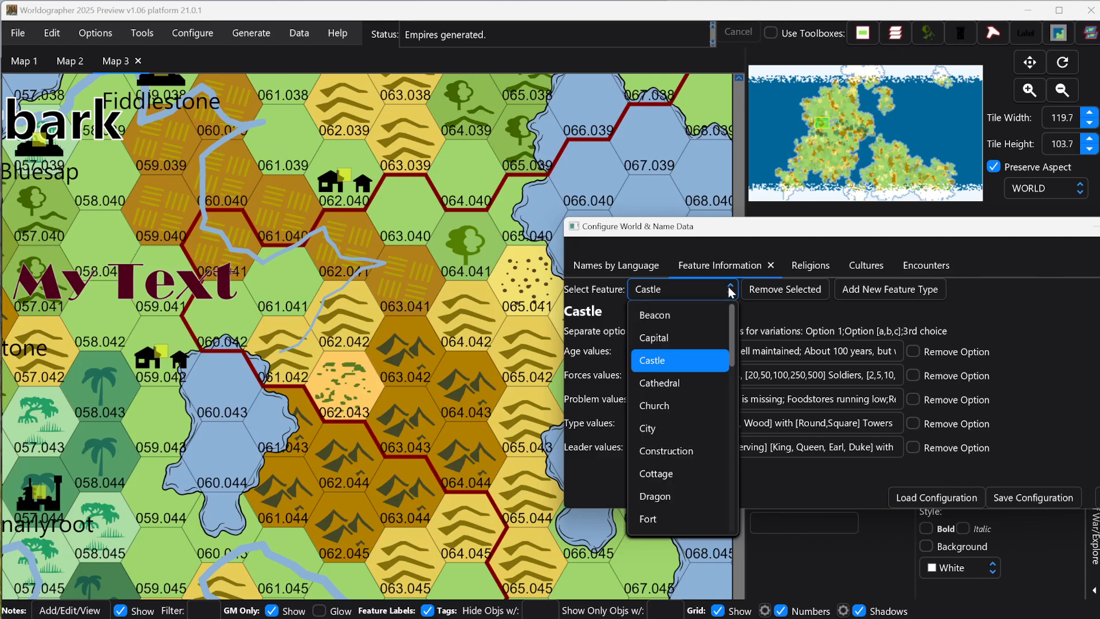
pyautogui.click(676, 426)
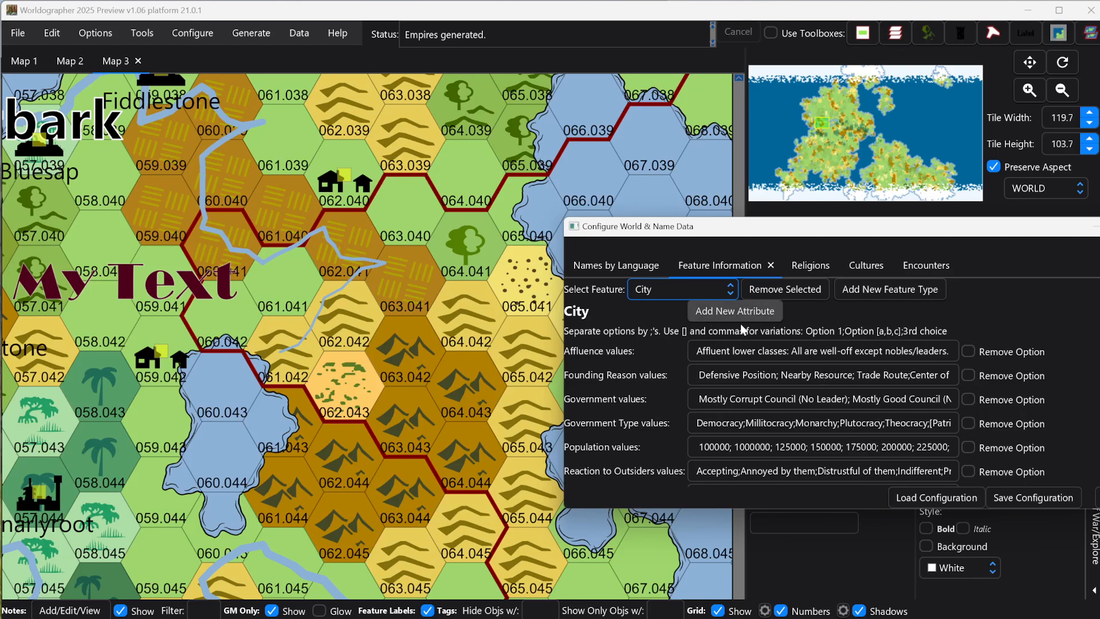
pyautogui.scroll(-3, 731, 381)
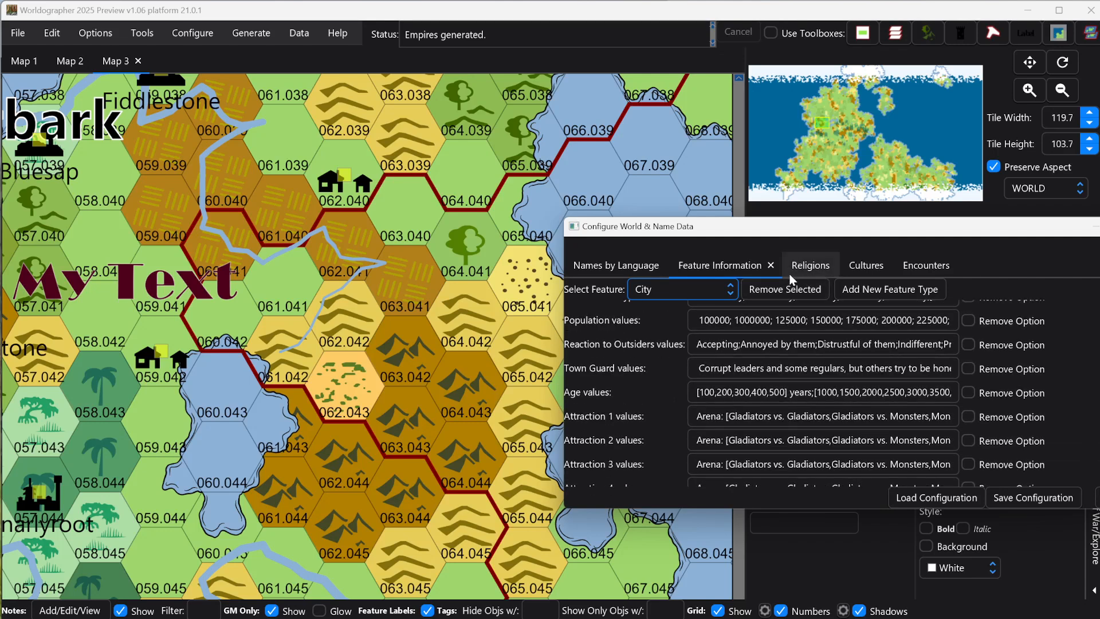
# Step: Examine the symbols listed for the religion domains, then the values listed for the culture attributes
pyautogui.click(806, 270)
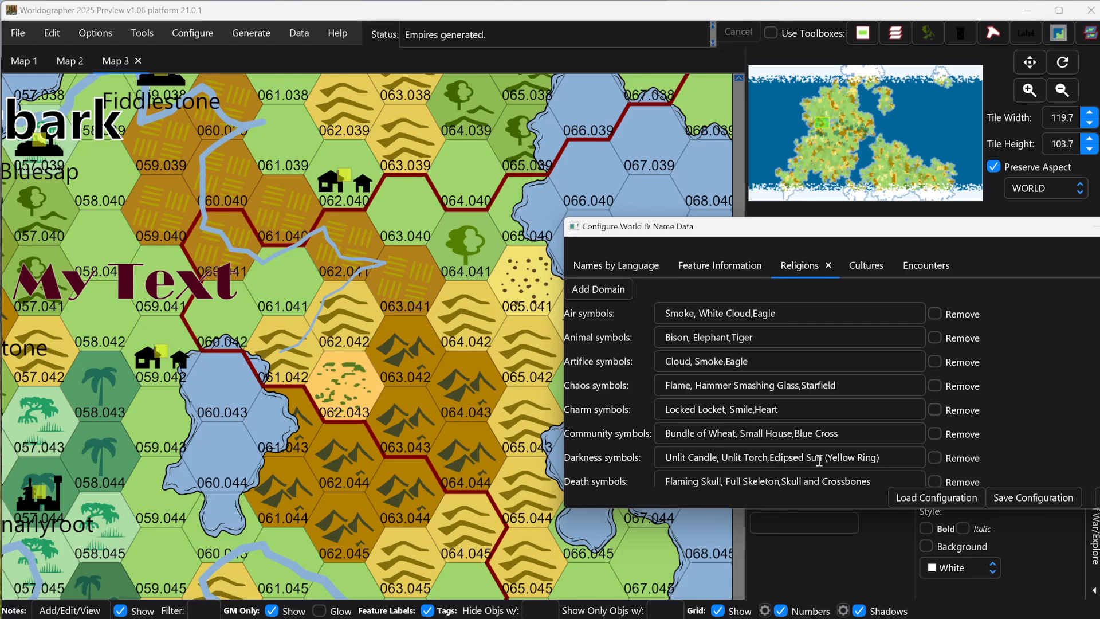
pyautogui.click(881, 279)
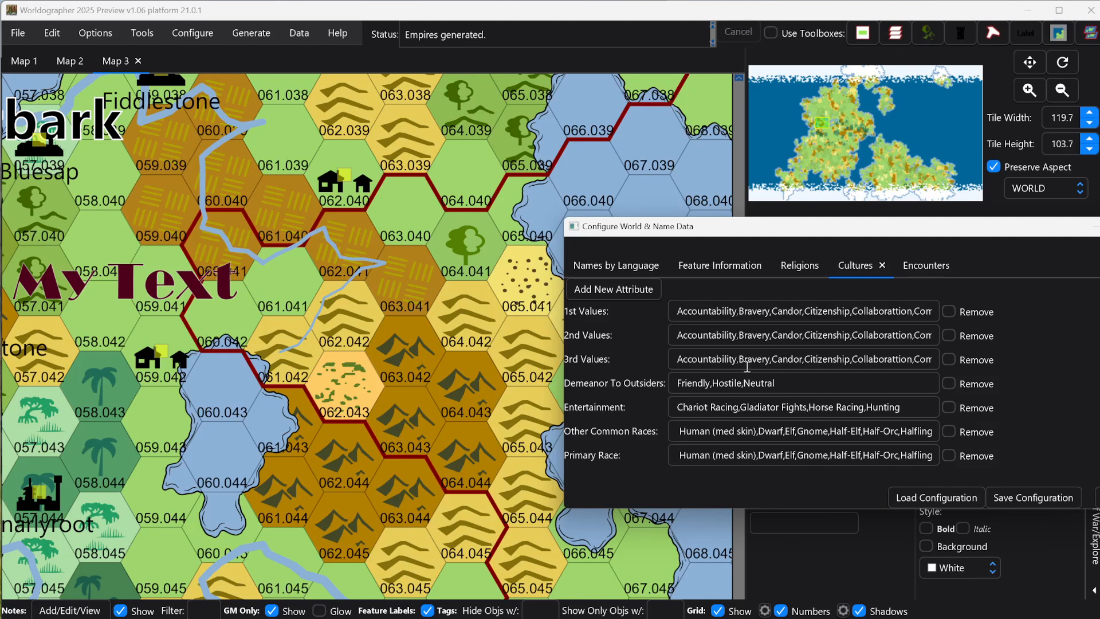
# Step: Show the Medium-level encounters for the AnyLand terrain and look through the encounter rows
pyautogui.click(927, 264)
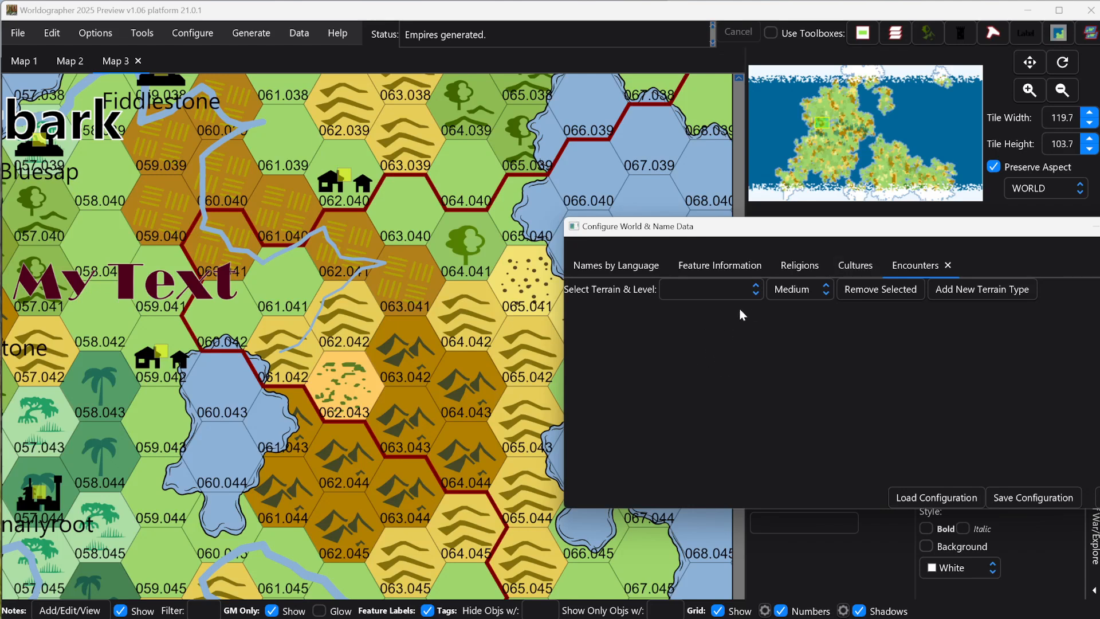
pyautogui.click(747, 291)
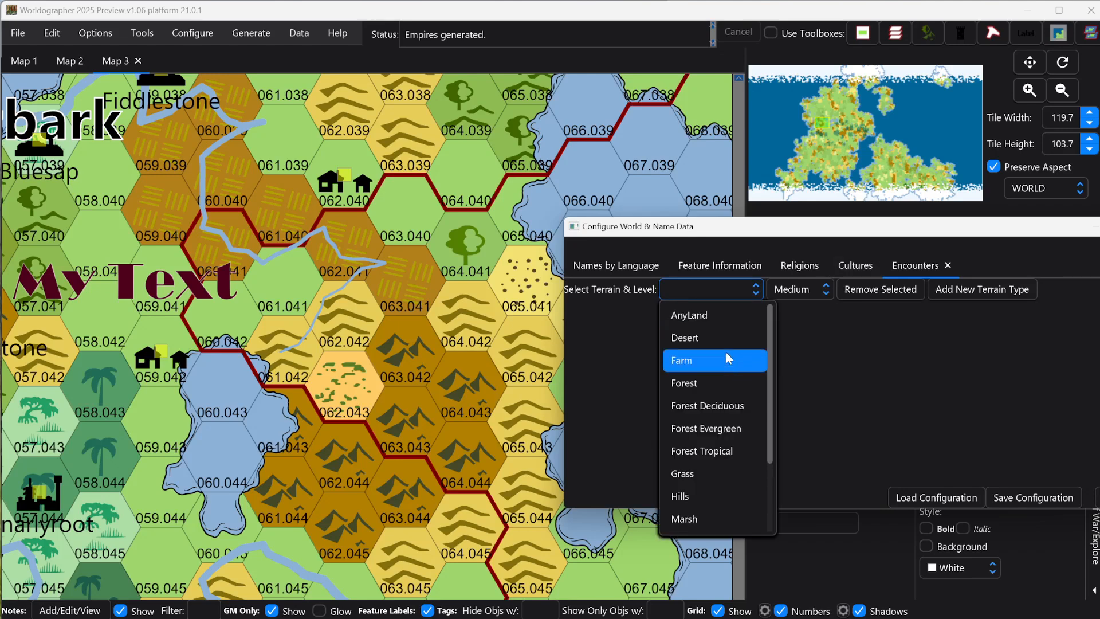
pyautogui.click(713, 316)
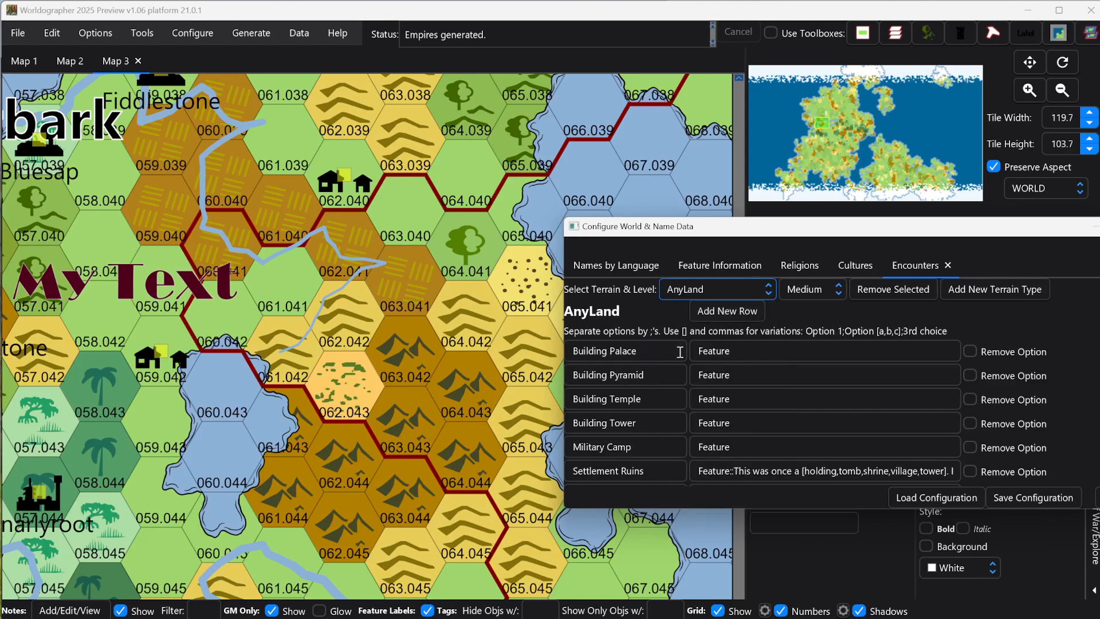
pyautogui.scroll(-2, 665, 367)
pyautogui.scroll(1, 668, 368)
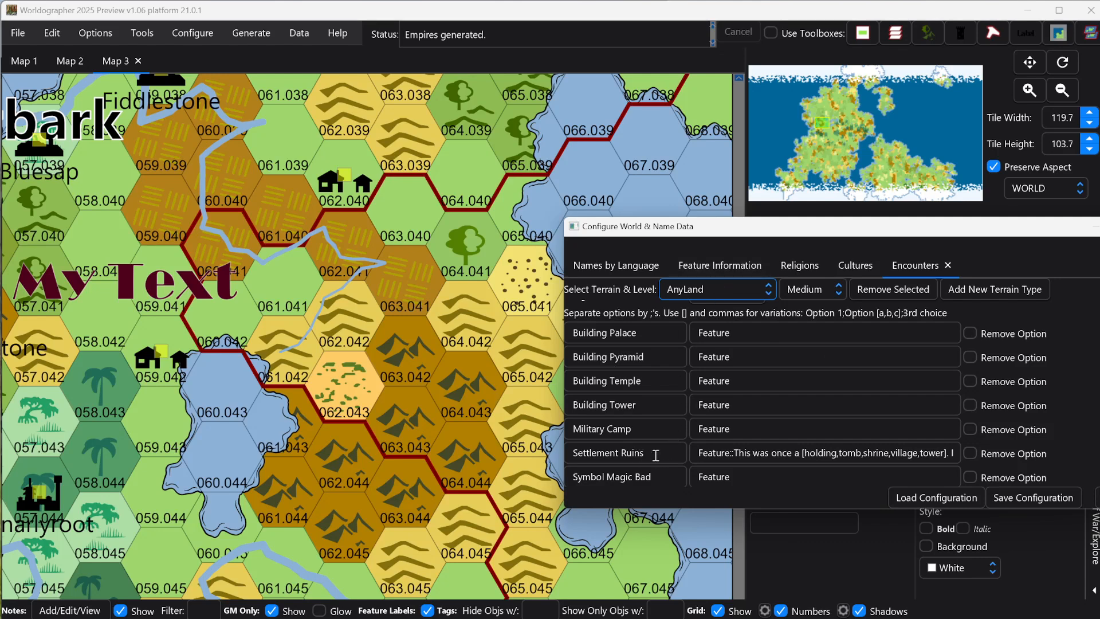
# Step: Read the full Settlement Ruins option text and check the available encounter levels, then close the World & Name Data configuration
pyautogui.click(742, 452)
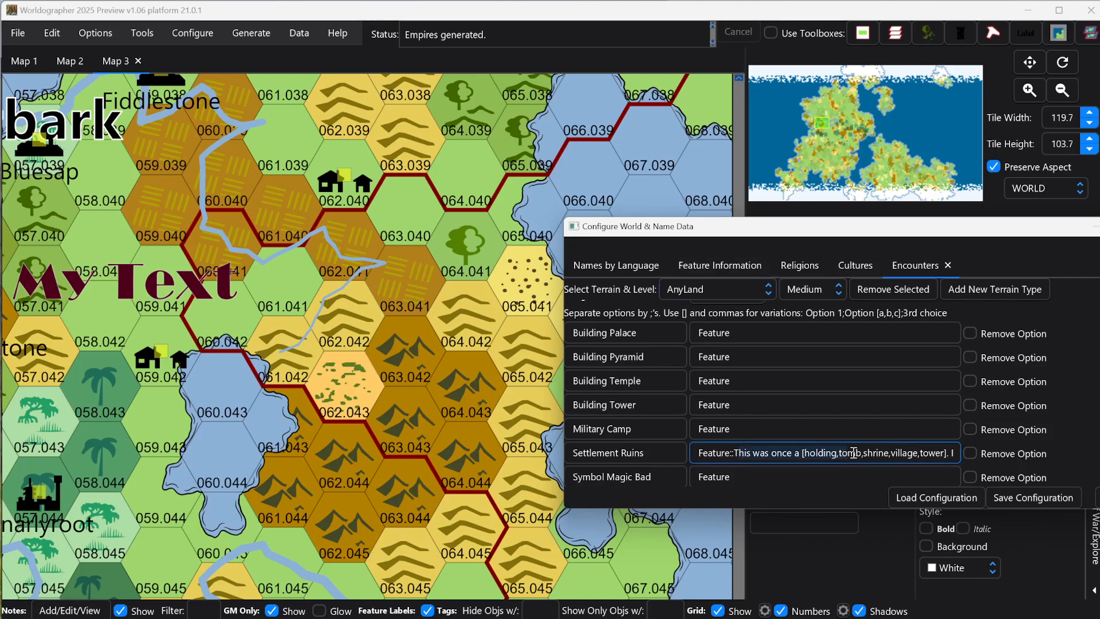
pyautogui.press('End')
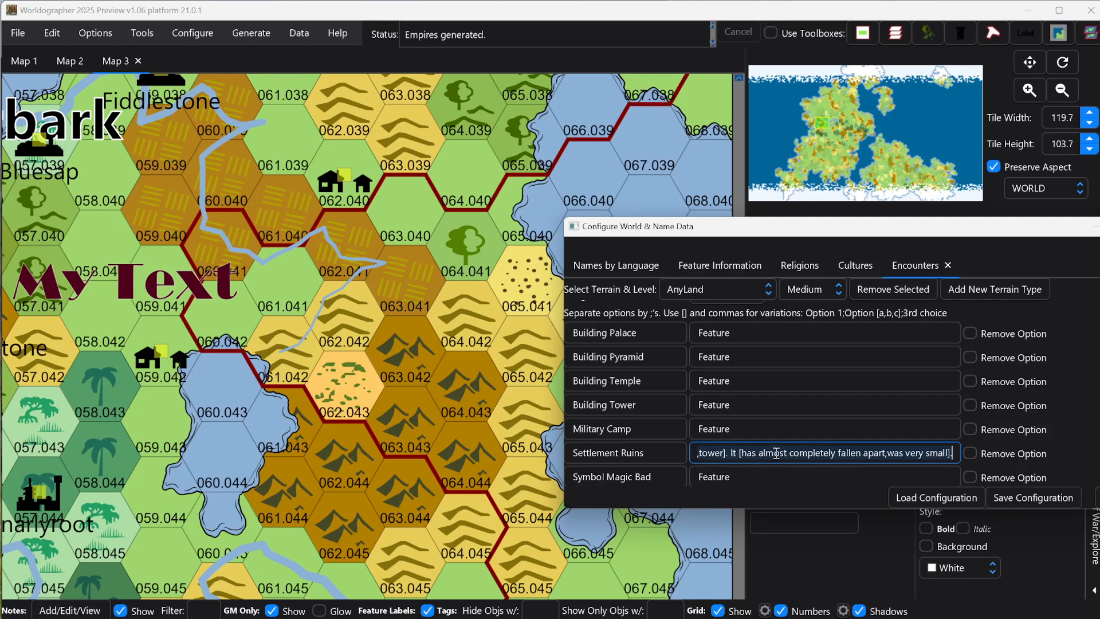
pyautogui.click(740, 452)
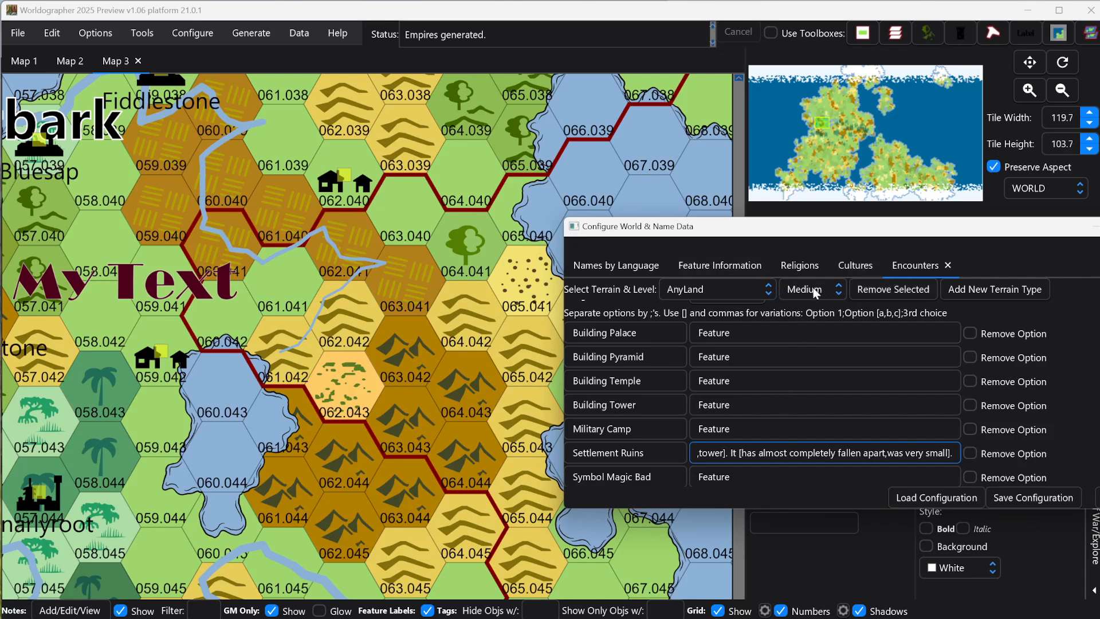
pyautogui.click(839, 287)
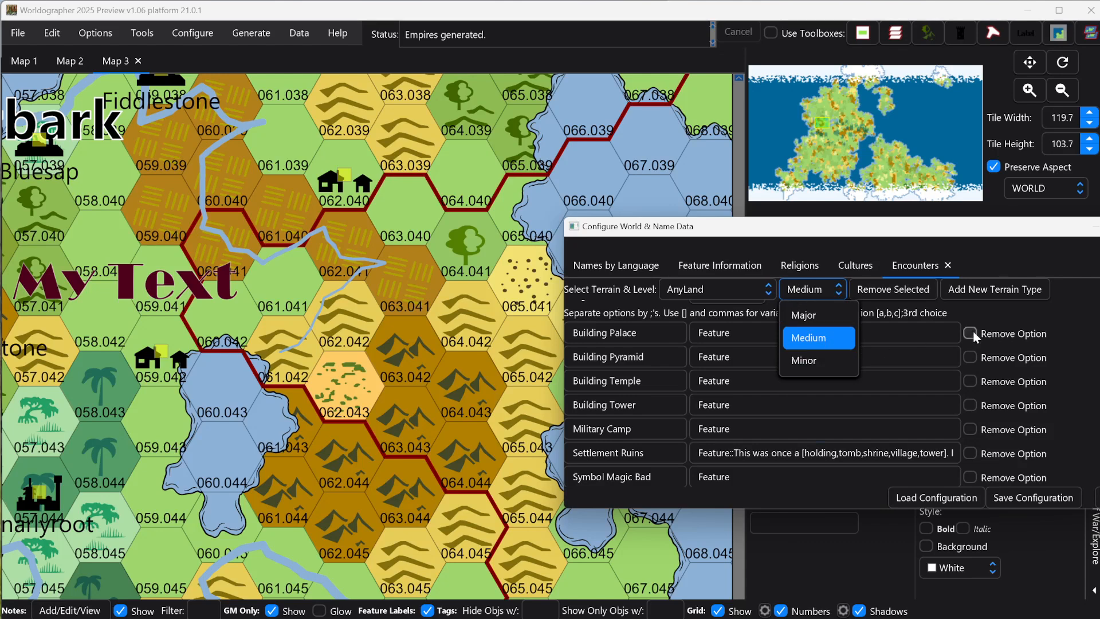
pyautogui.click(1081, 307)
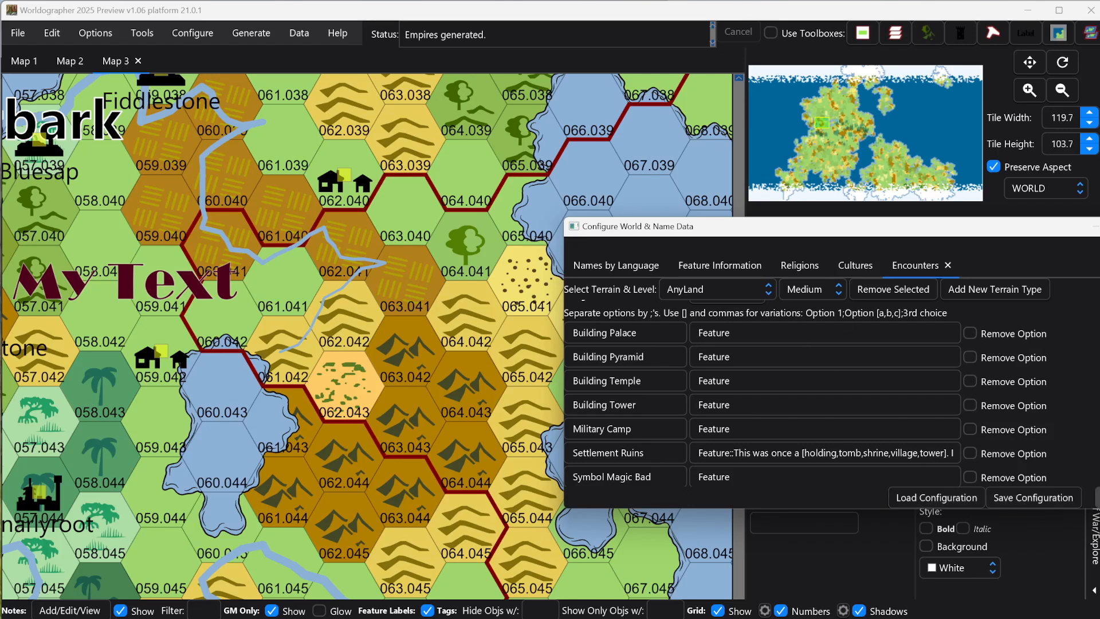
pyautogui.click(1099, 227)
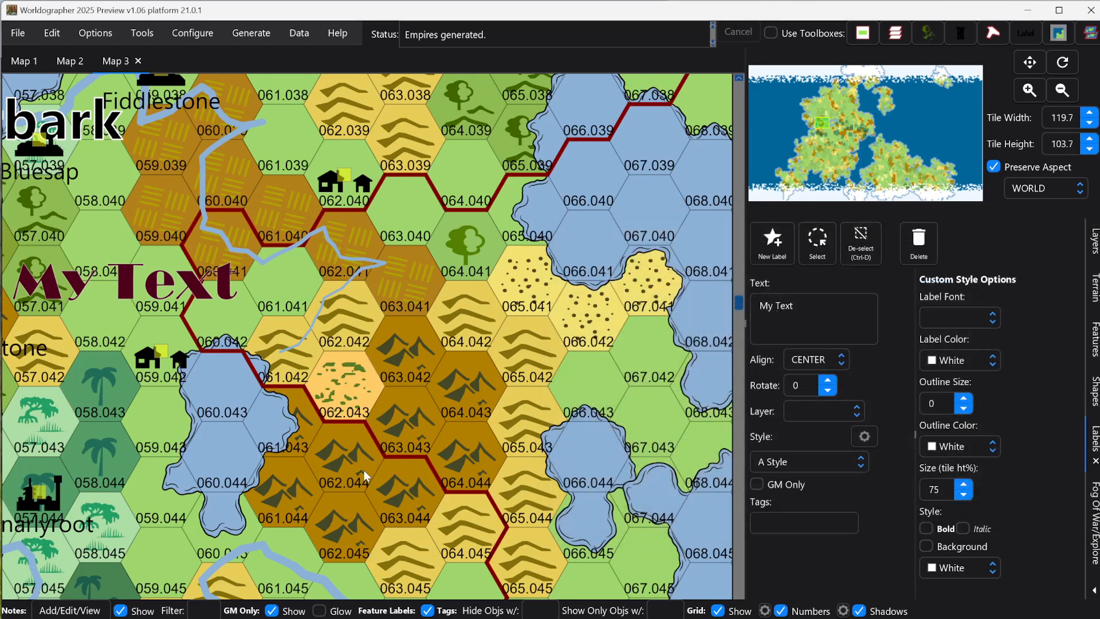
# Step: Turn on the mode for adding, editing and viewing notes, and hide and reshow the map's note markers
pyautogui.click(86, 608)
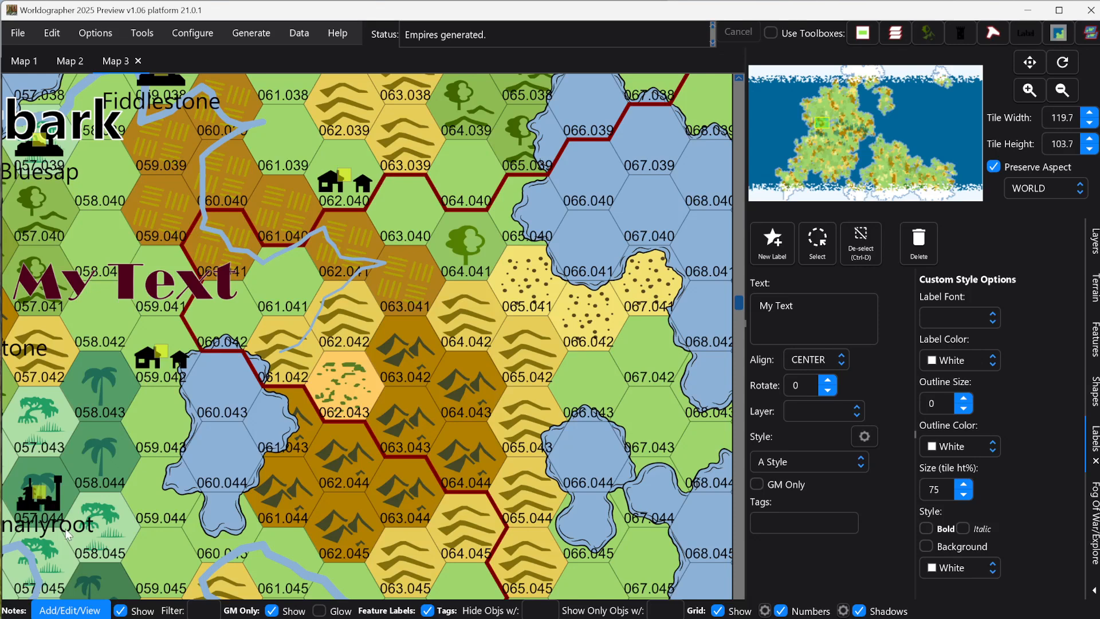
pyautogui.click(121, 611)
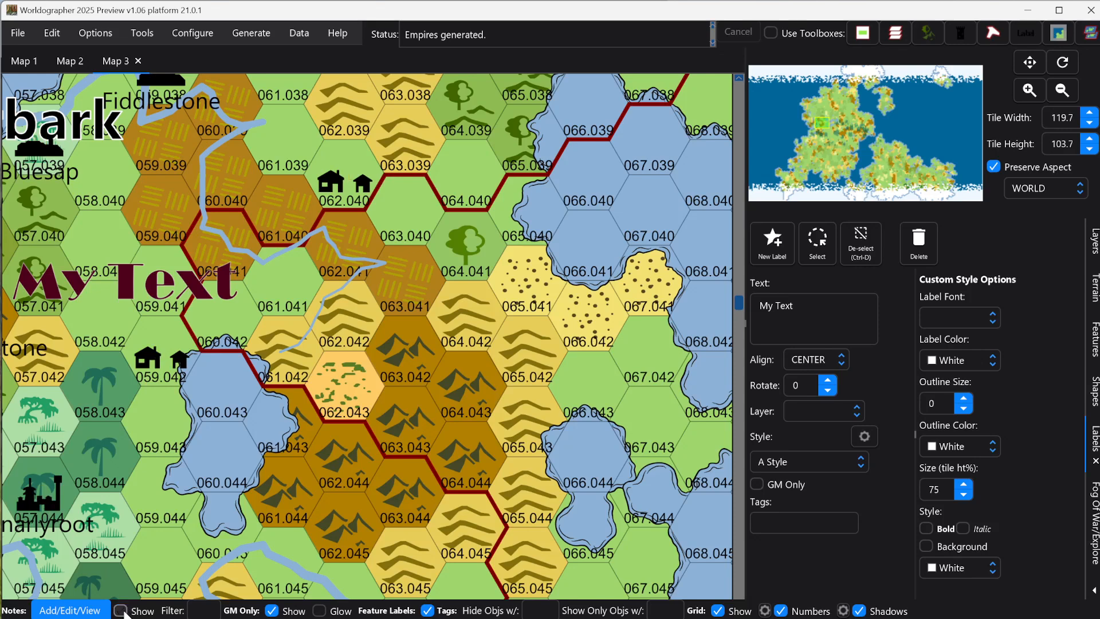
pyautogui.click(120, 611)
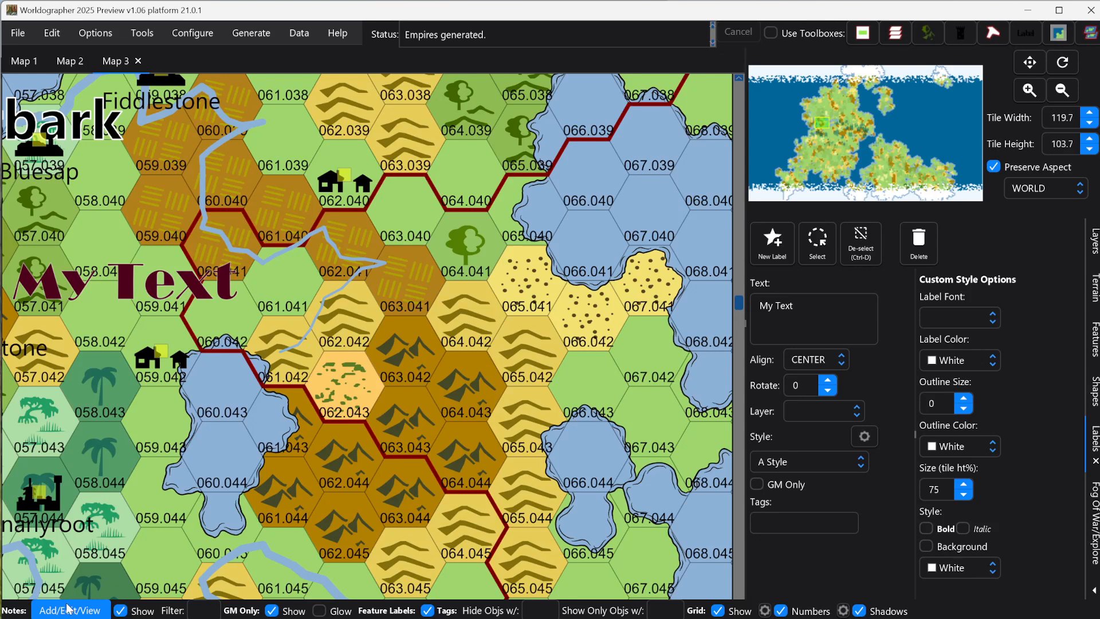
# Step: Open the note attached to the Gnarlyroot city, read its details and save it
pyautogui.click(43, 503)
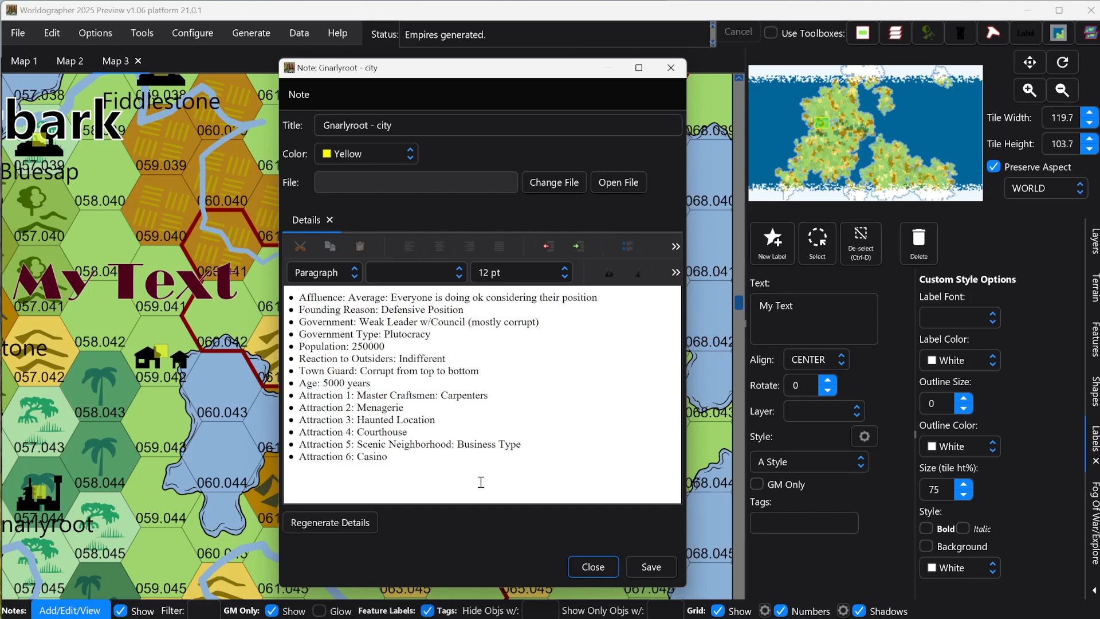
pyautogui.click(653, 567)
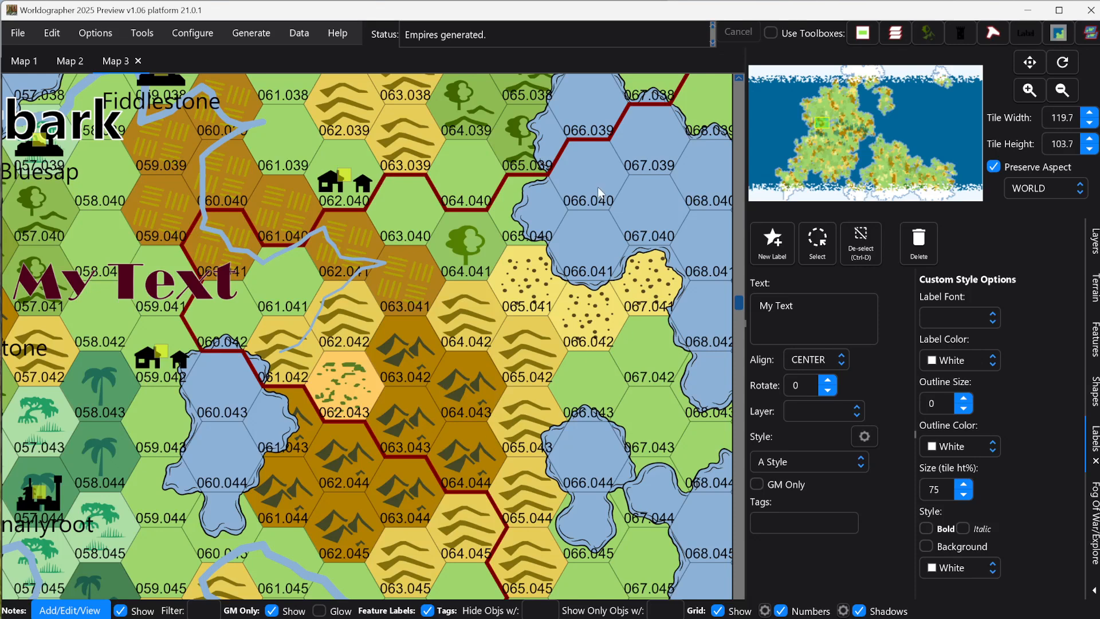
# Step: Open the map's World Information, expand the Nations and Cultures lists, and view the Nanxi nation's details
pyautogui.click(253, 33)
pyautogui.moveTo(296, 34)
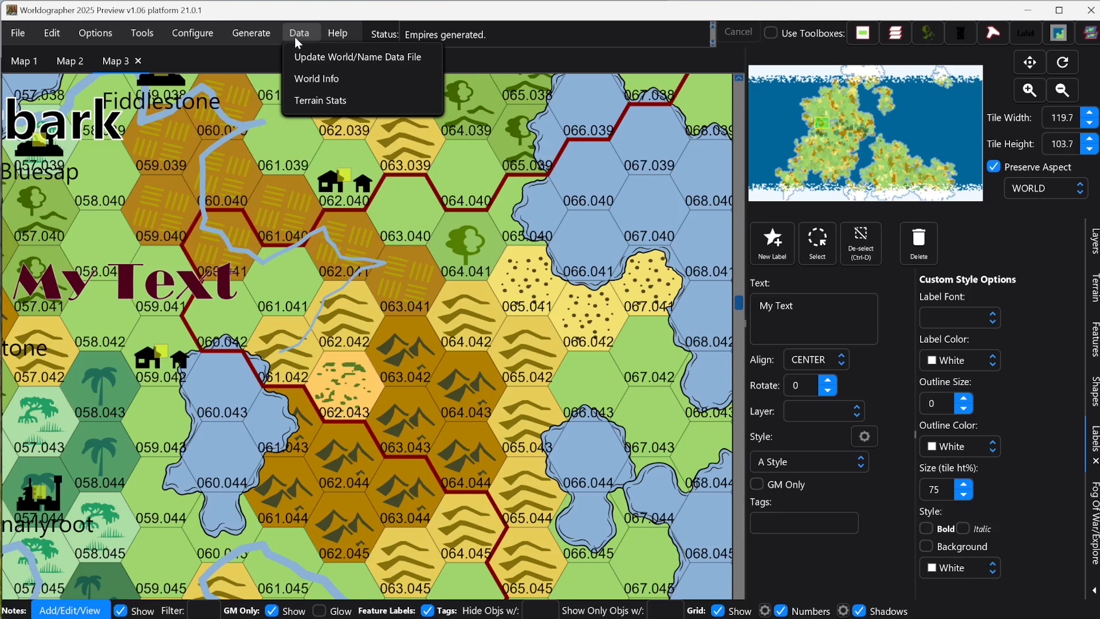
pyautogui.click(316, 79)
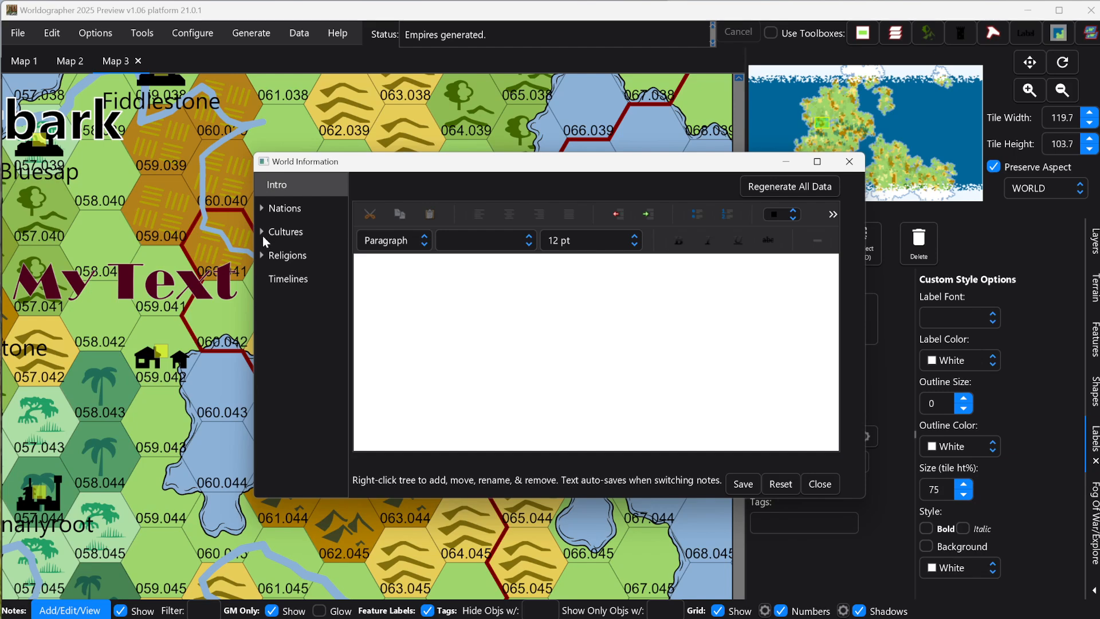
pyautogui.click(263, 213)
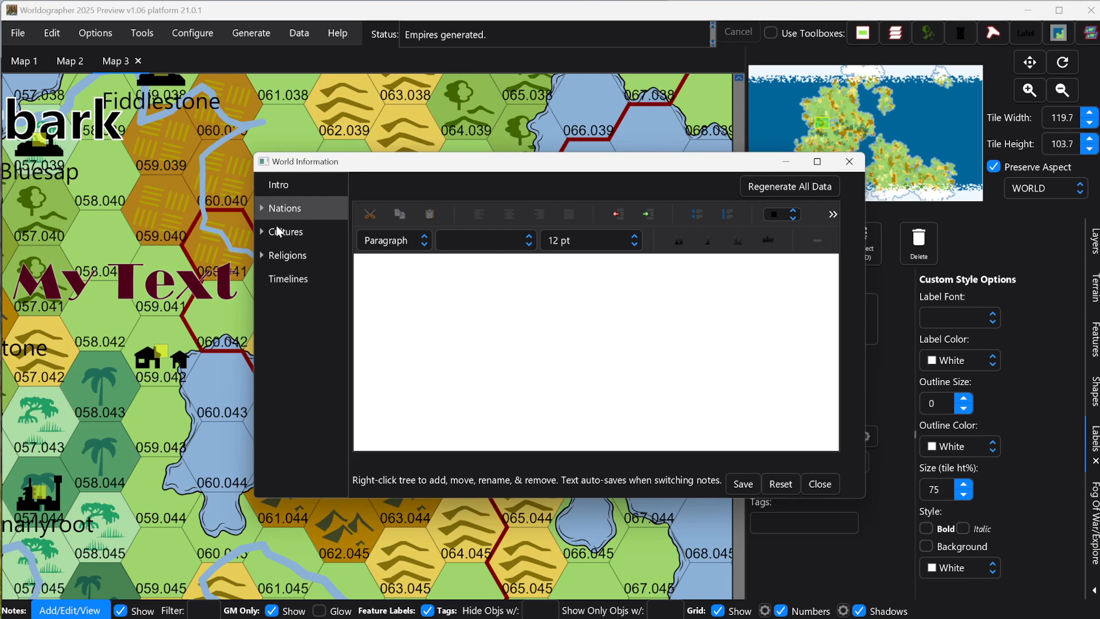
pyautogui.click(263, 231)
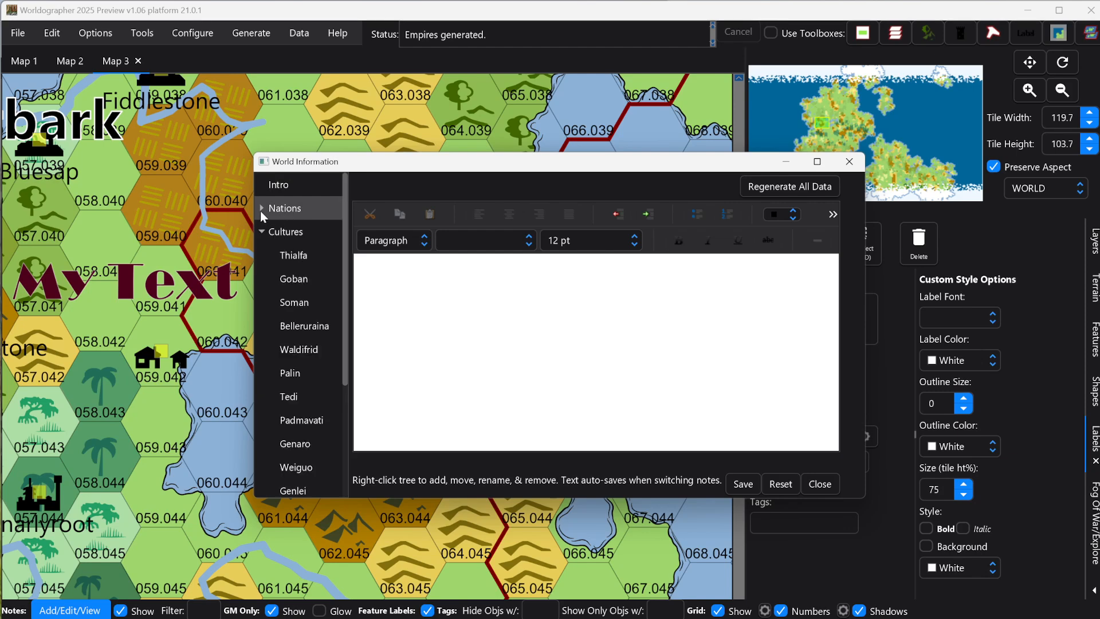
pyautogui.click(262, 209)
pyautogui.scroll(-2, 293, 311)
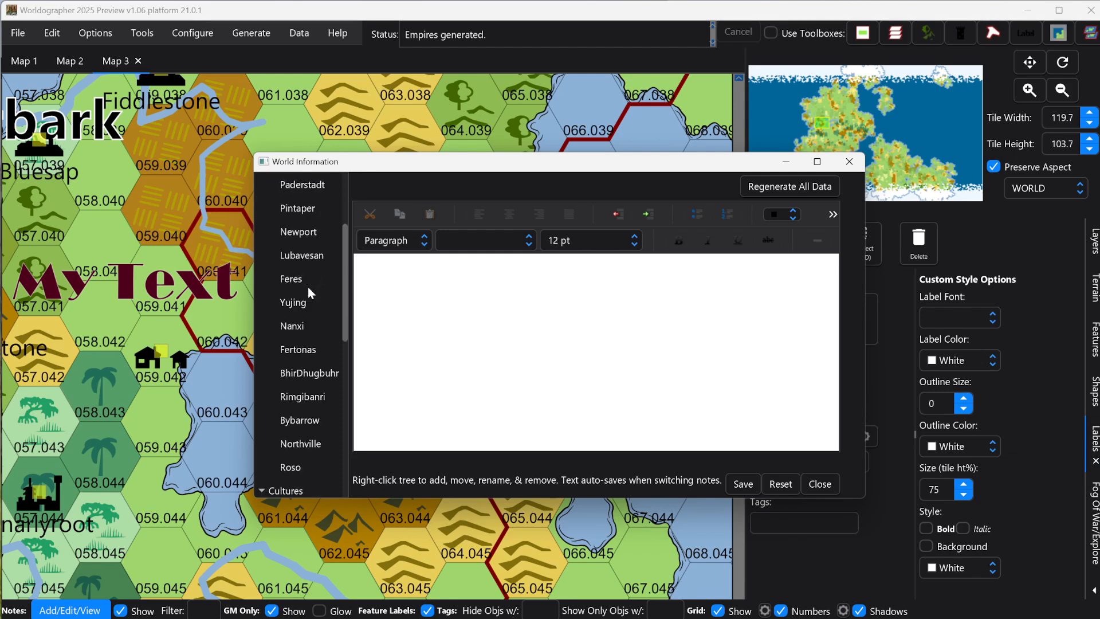
pyautogui.click(301, 330)
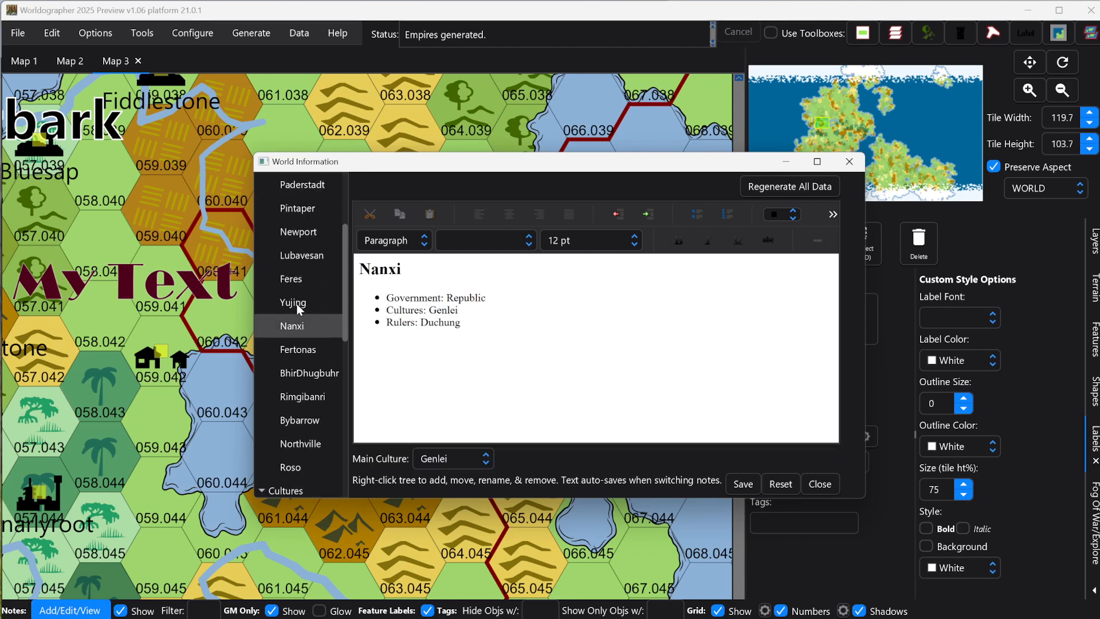
# Step: View the details of the Goban culture and look through the rest of the cultures list
pyautogui.scroll(-3, 299, 319)
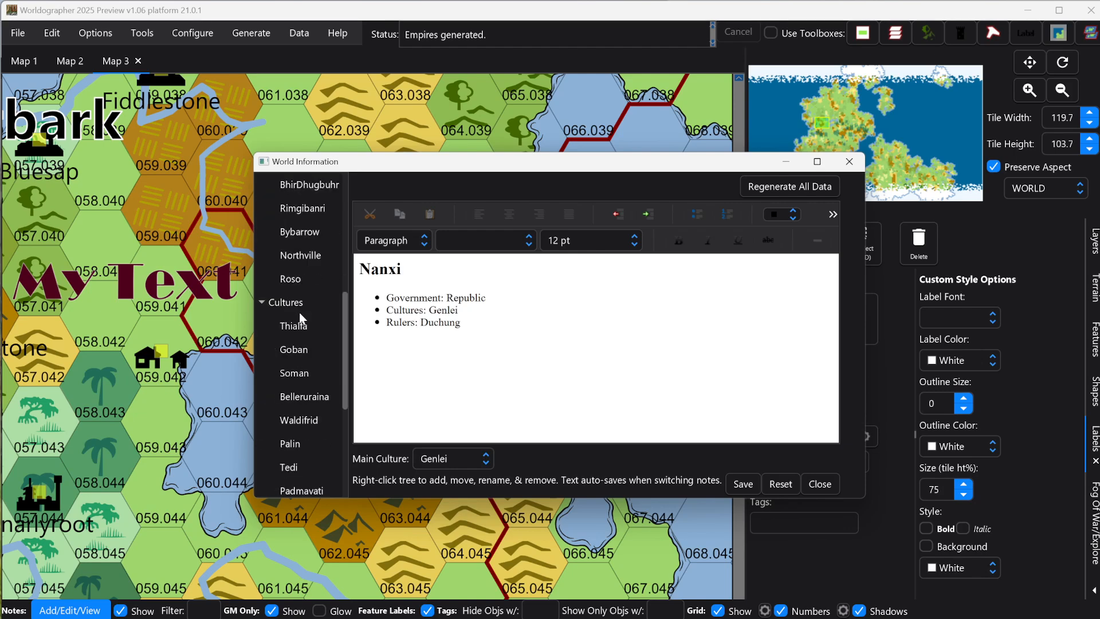
pyautogui.click(289, 351)
pyautogui.scroll(-4, 307, 355)
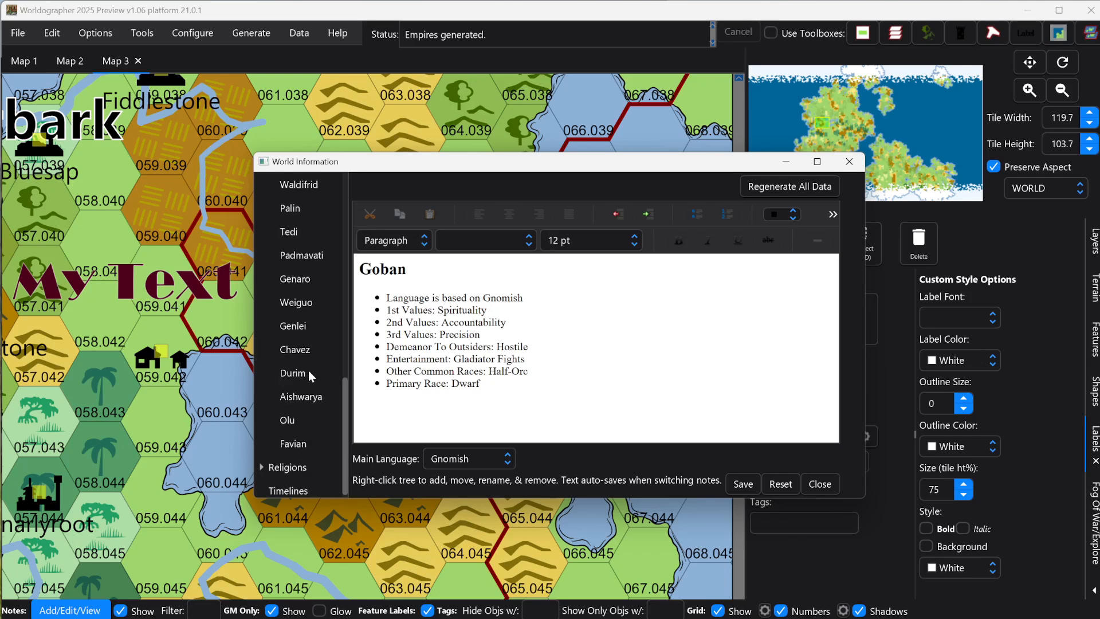
# Step: Expand Religions, view the Jianyuan religion and the Pedina deity in the first pantheon, then close World Information
pyautogui.click(262, 462)
pyautogui.scroll(-3, 332, 432)
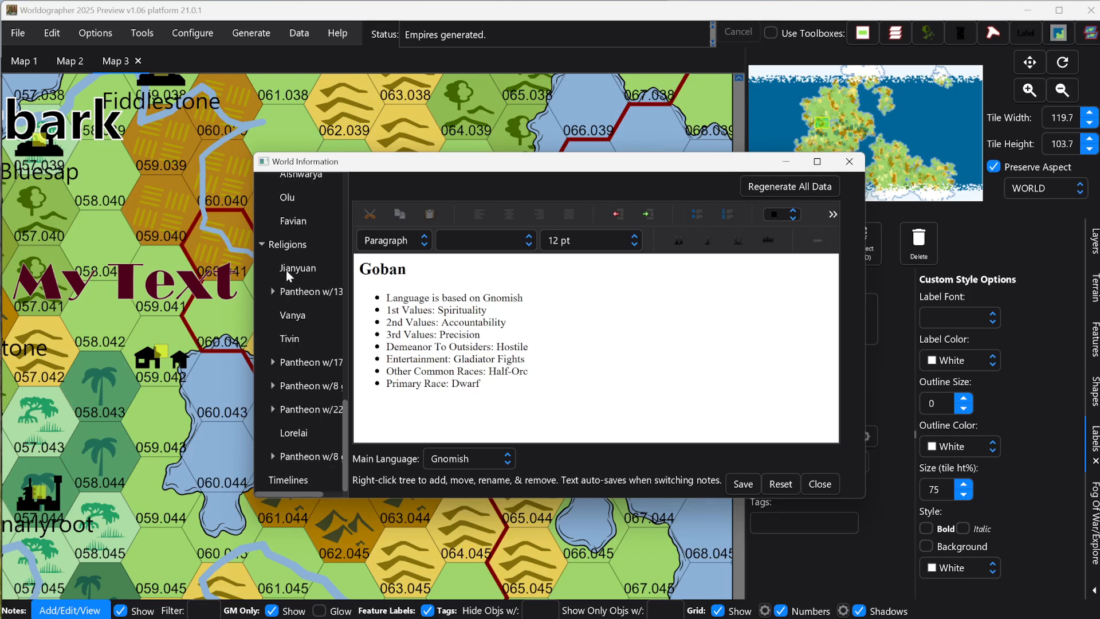
pyautogui.click(287, 269)
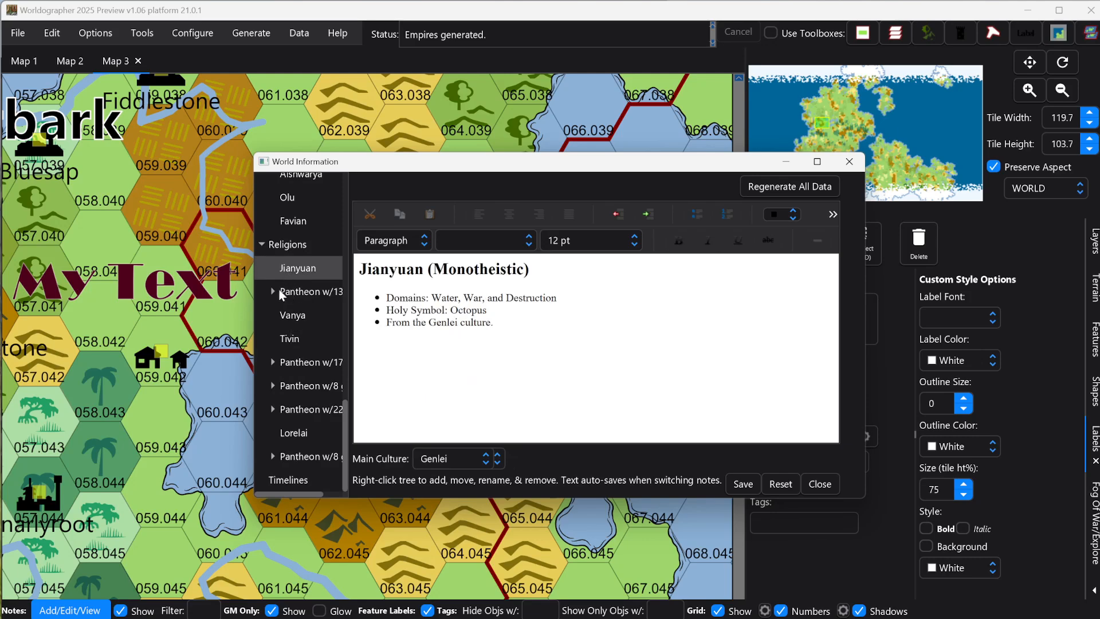
pyautogui.click(280, 293)
pyautogui.click(303, 318)
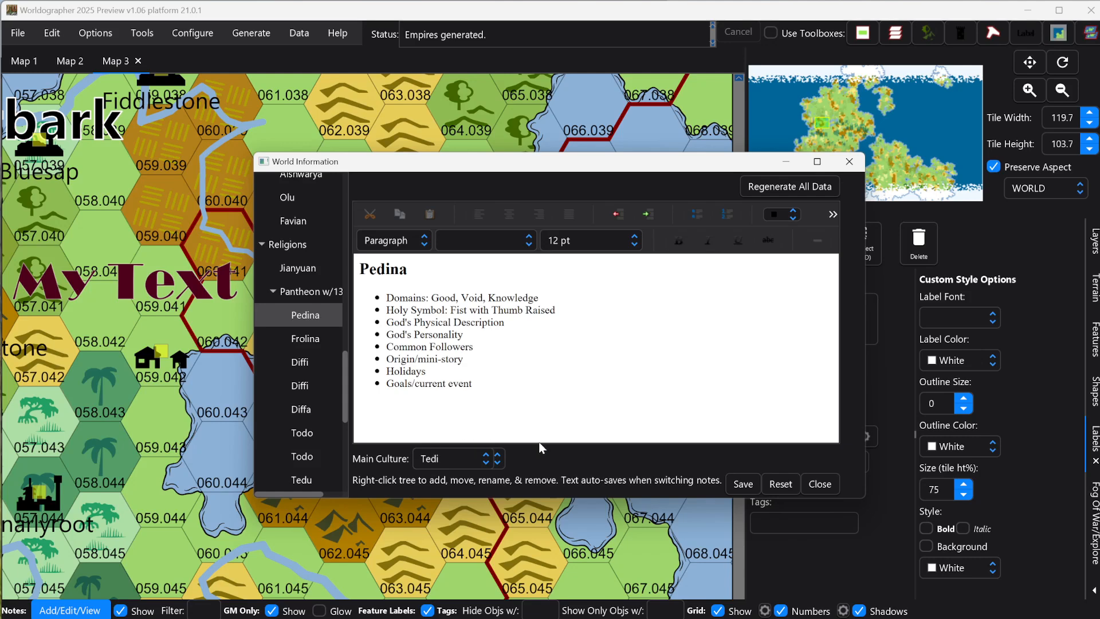
pyautogui.click(821, 484)
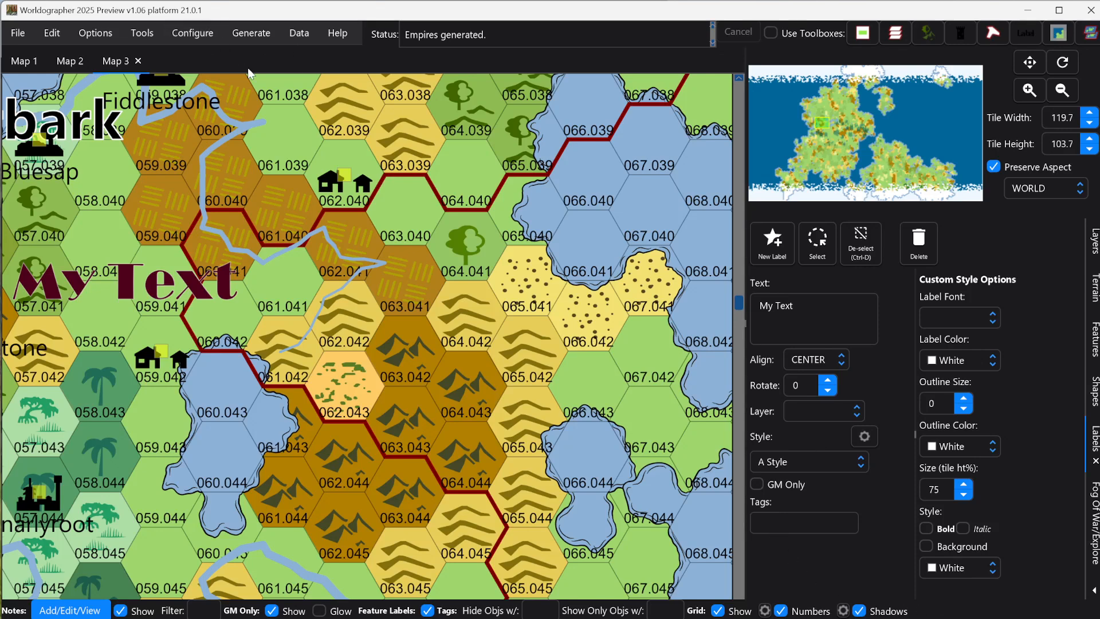
# Step: Configure the grid to use a square grid instead of hexes, with line color #1a3399, and apply it
pyautogui.click(767, 609)
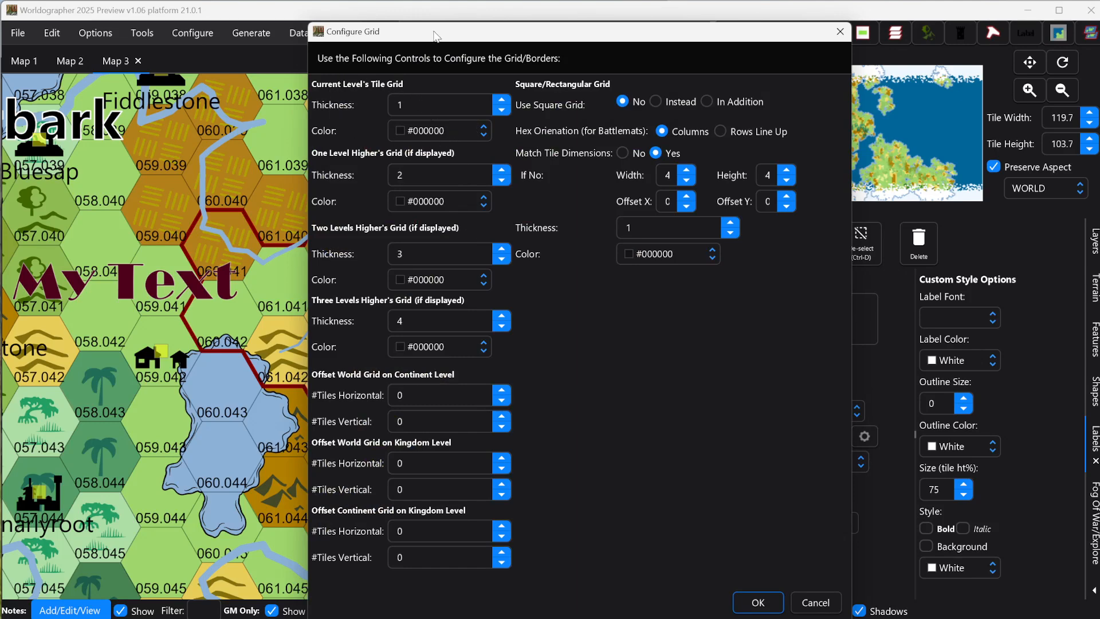
pyautogui.moveTo(435, 35); pyautogui.dragTo(610, 30)
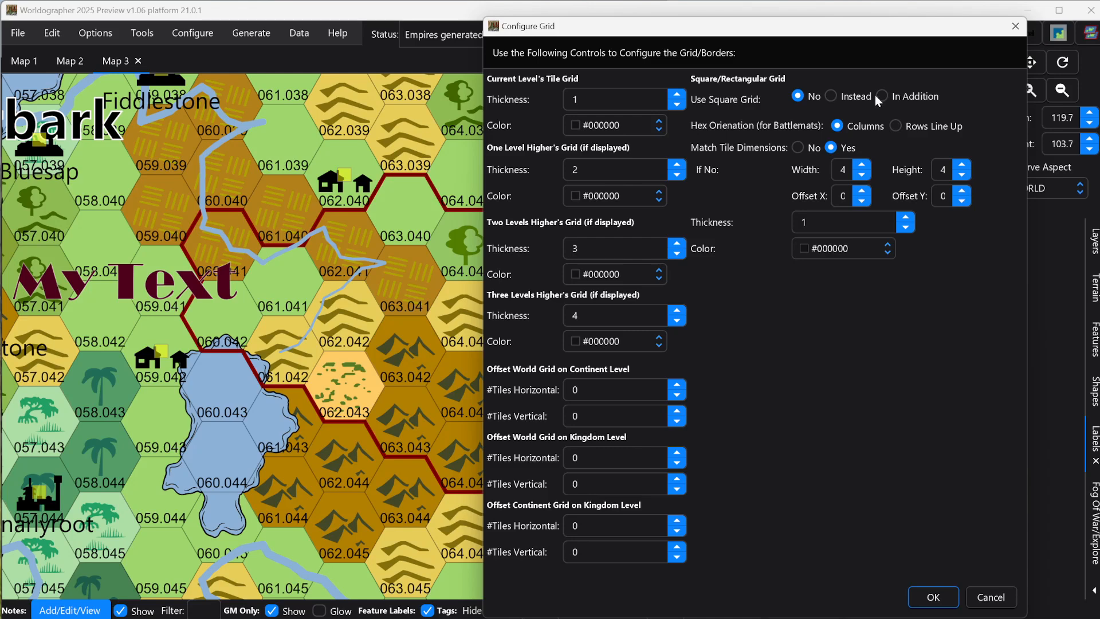
pyautogui.click(835, 95)
pyautogui.click(842, 252)
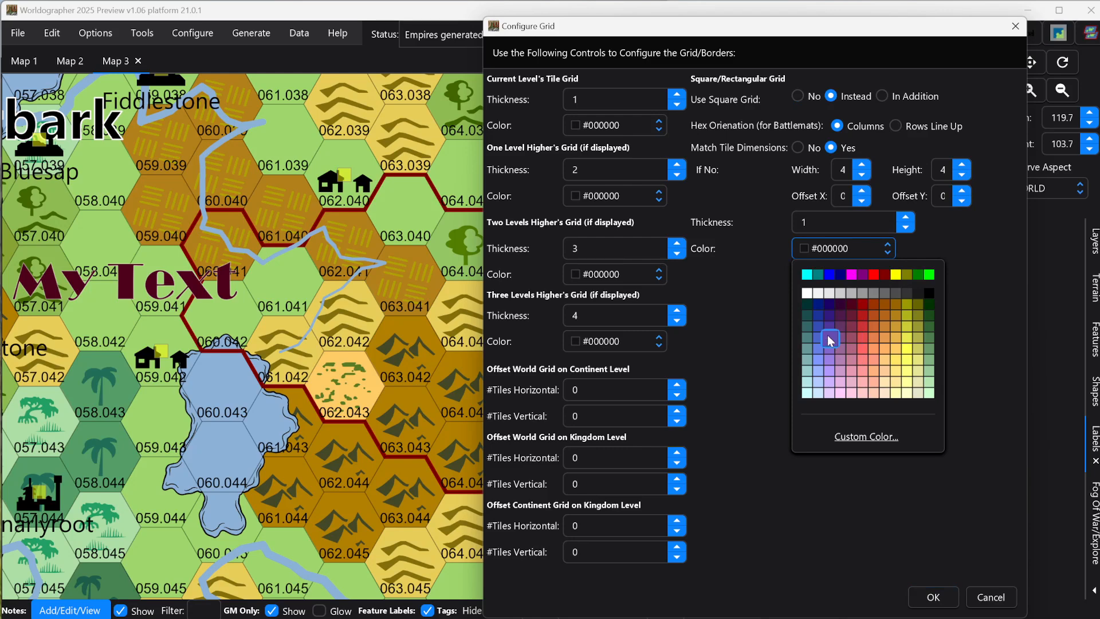
pyautogui.click(818, 316)
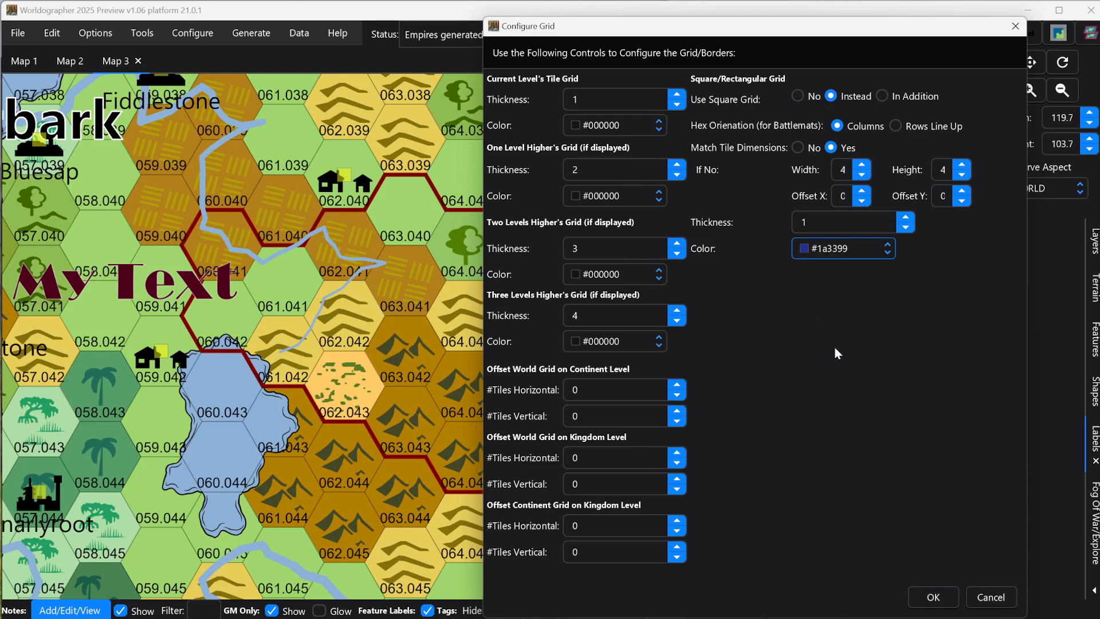
pyautogui.click(933, 598)
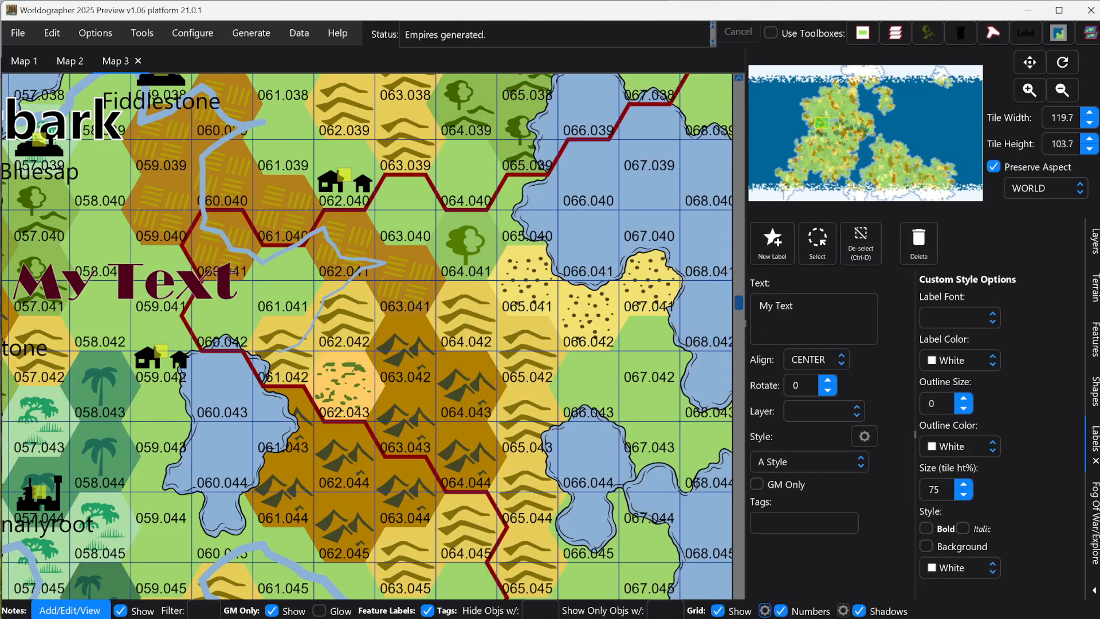
# Step: Set Use Square Grid back to No in the grid configuration and apply it
pyautogui.click(766, 611)
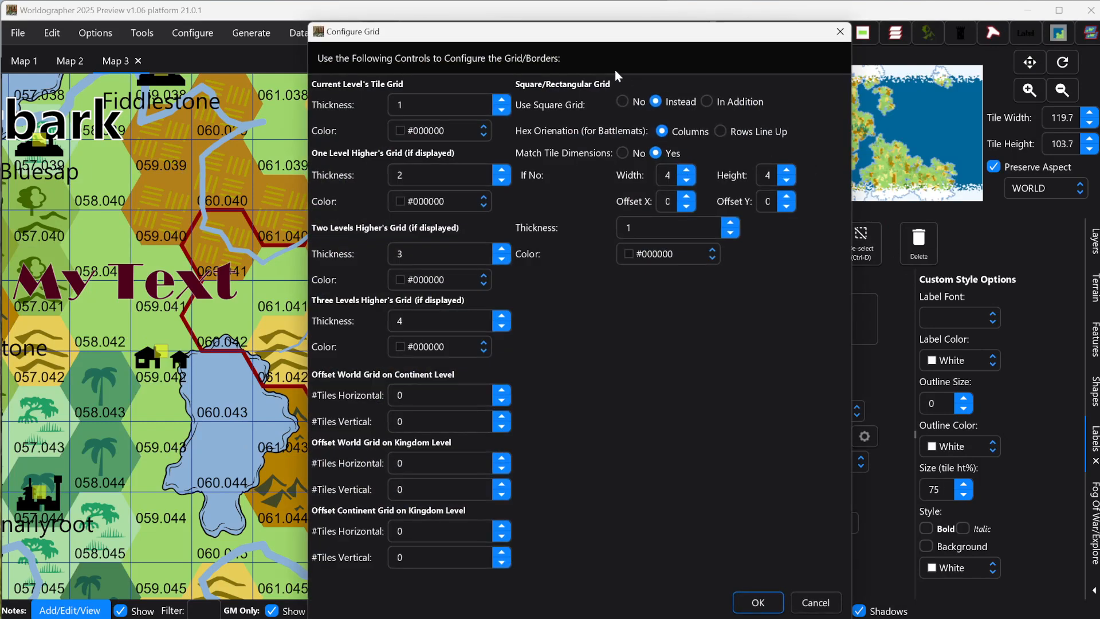
pyautogui.click(621, 101)
pyautogui.click(758, 603)
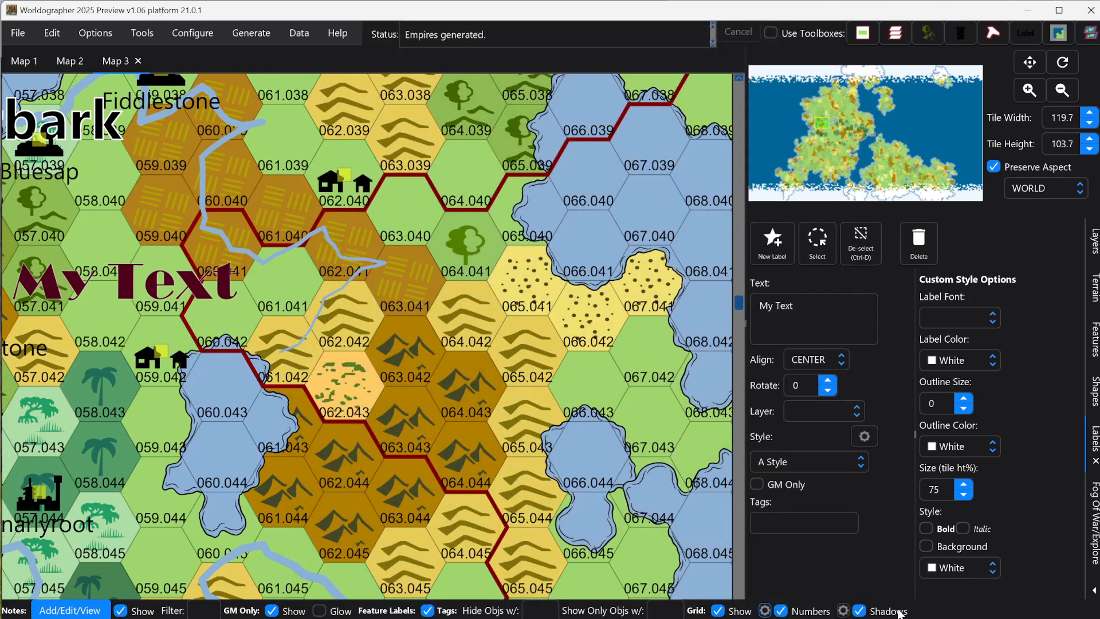
# Step: In the tile number configuration, set the number position to TOP and keep the COL_ROW order
pyautogui.click(843, 611)
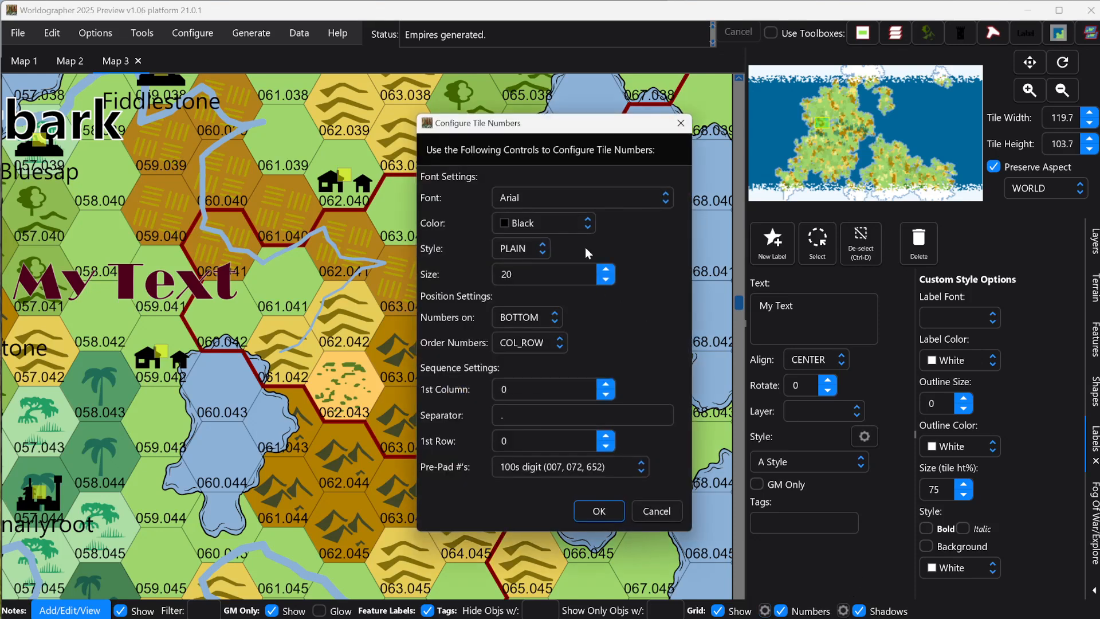
pyautogui.moveTo(576, 130); pyautogui.dragTo(747, 101)
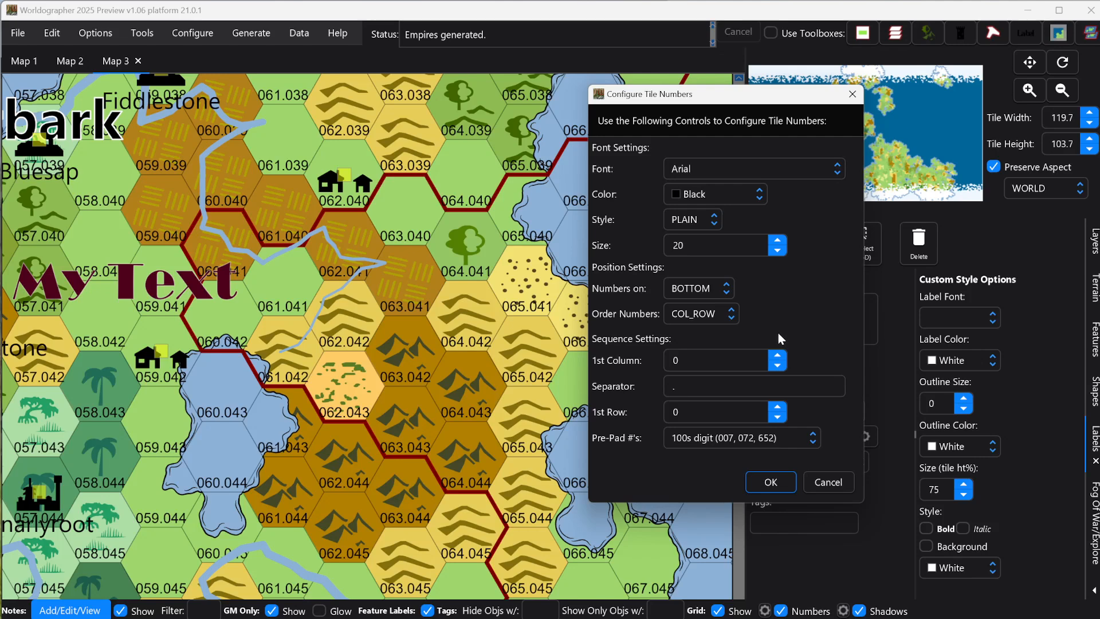
pyautogui.click(727, 289)
pyautogui.click(691, 317)
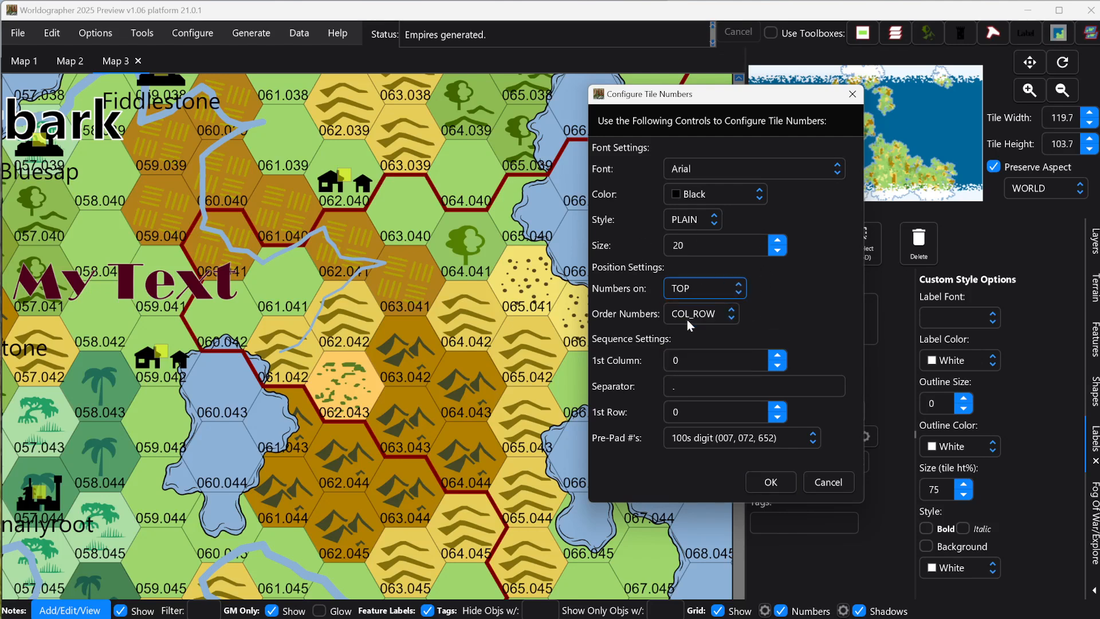
pyautogui.click(714, 321)
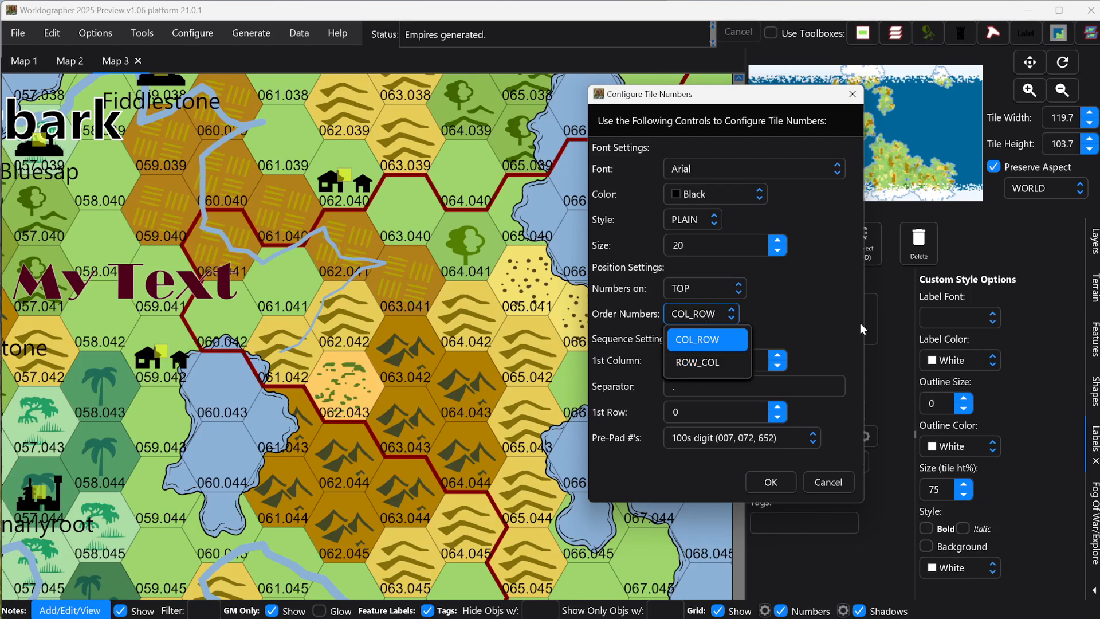
pyautogui.click(767, 346)
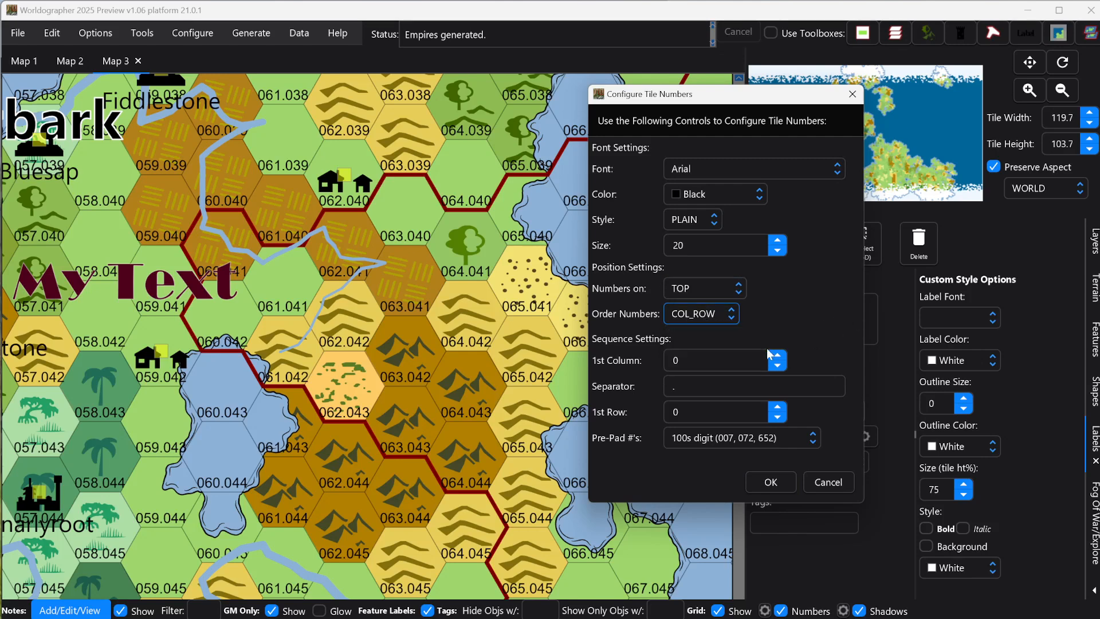
# Step: Set the tile number separator to "-" and the number pre-padding to None
pyautogui.click(695, 386)
pyautogui.press('BackSpace')
pyautogui.write('-')
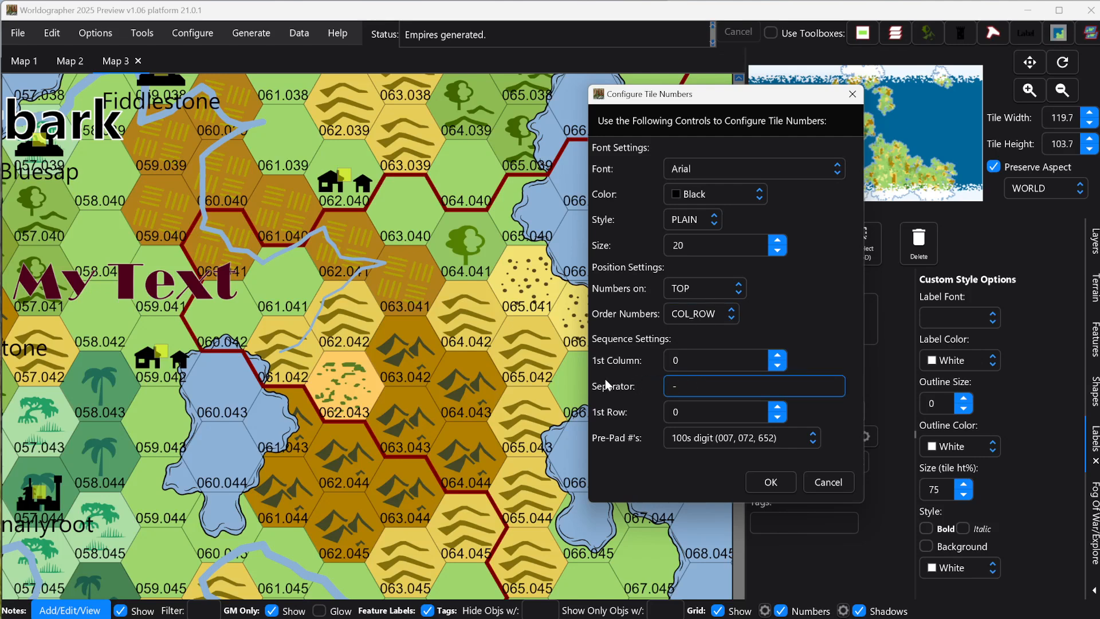
pyautogui.click(709, 437)
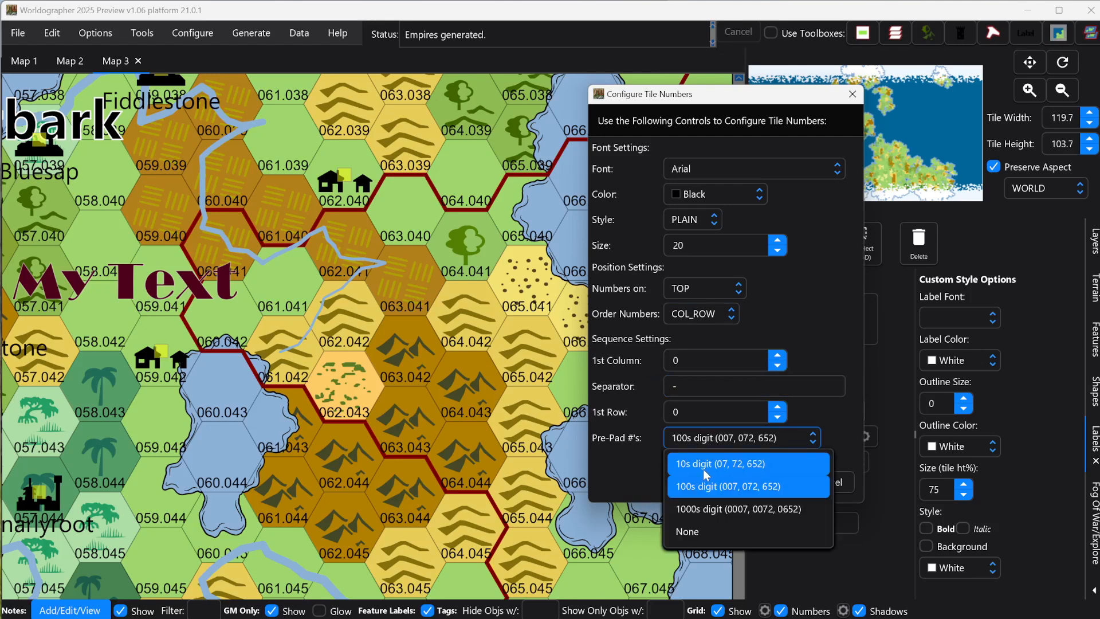
pyautogui.click(696, 531)
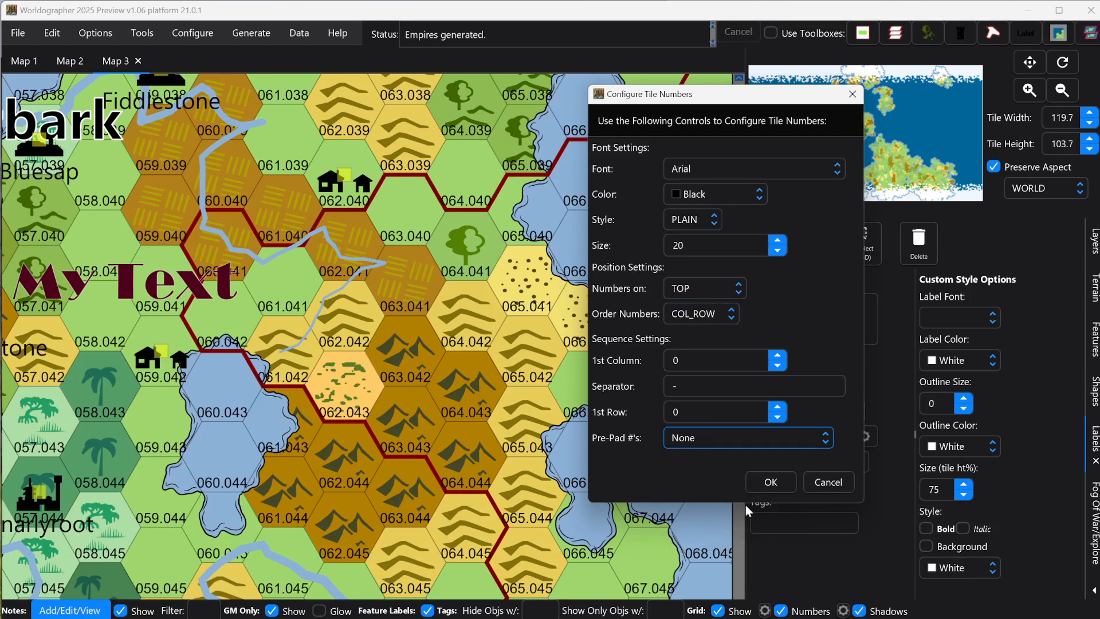
# Step: Set the tile number font to Baskerville Old Face and apply the tile number settings
pyautogui.click(700, 166)
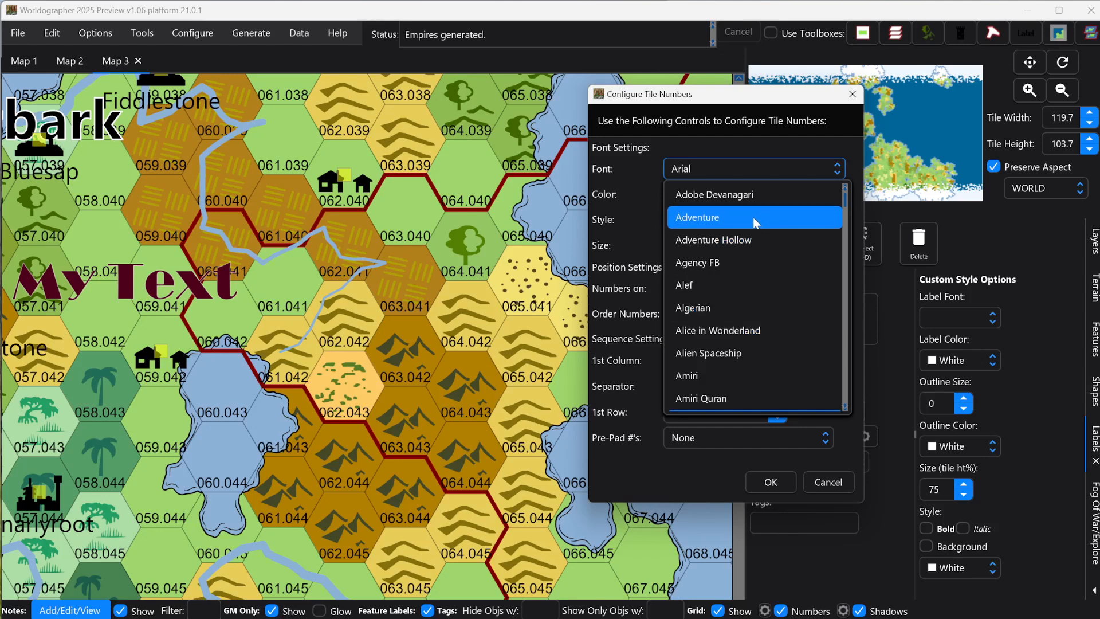
pyautogui.scroll(-2, 754, 339)
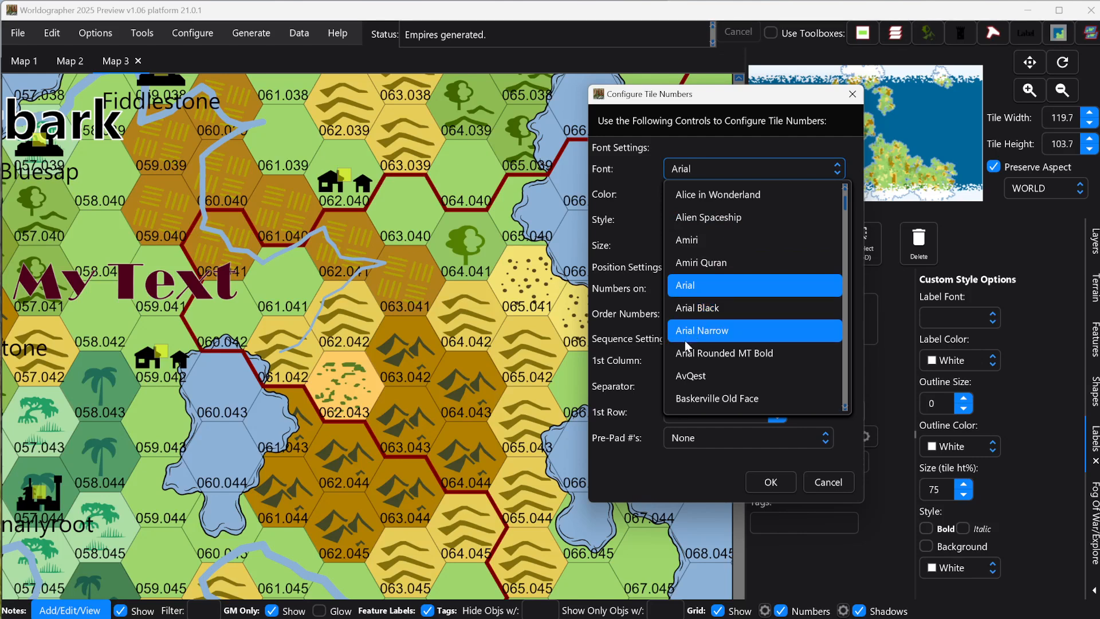
pyautogui.click(714, 399)
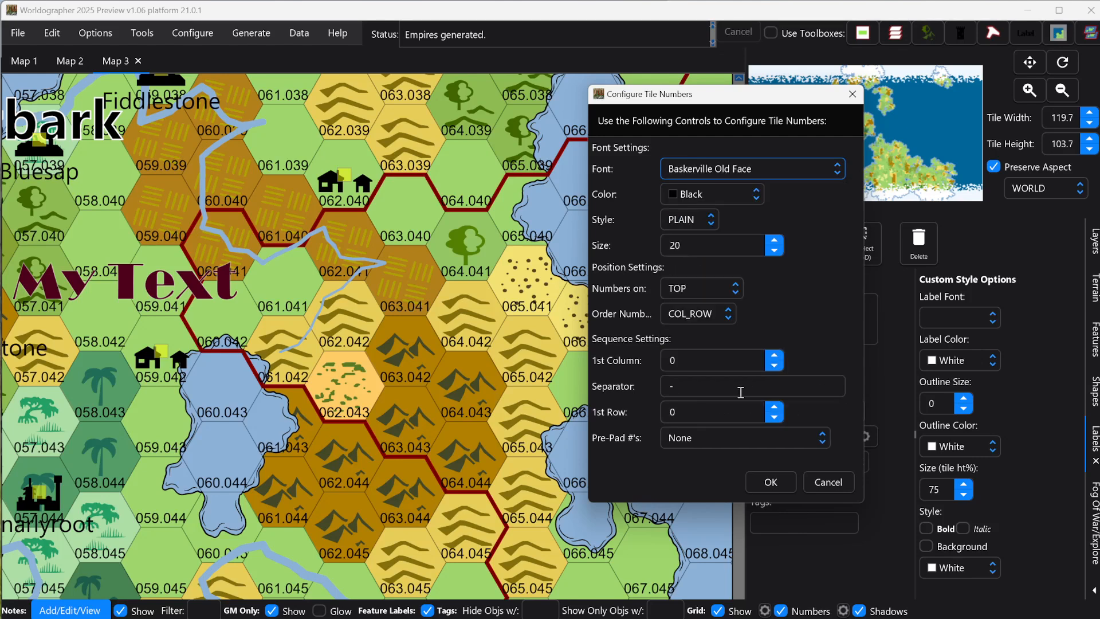
pyautogui.click(772, 484)
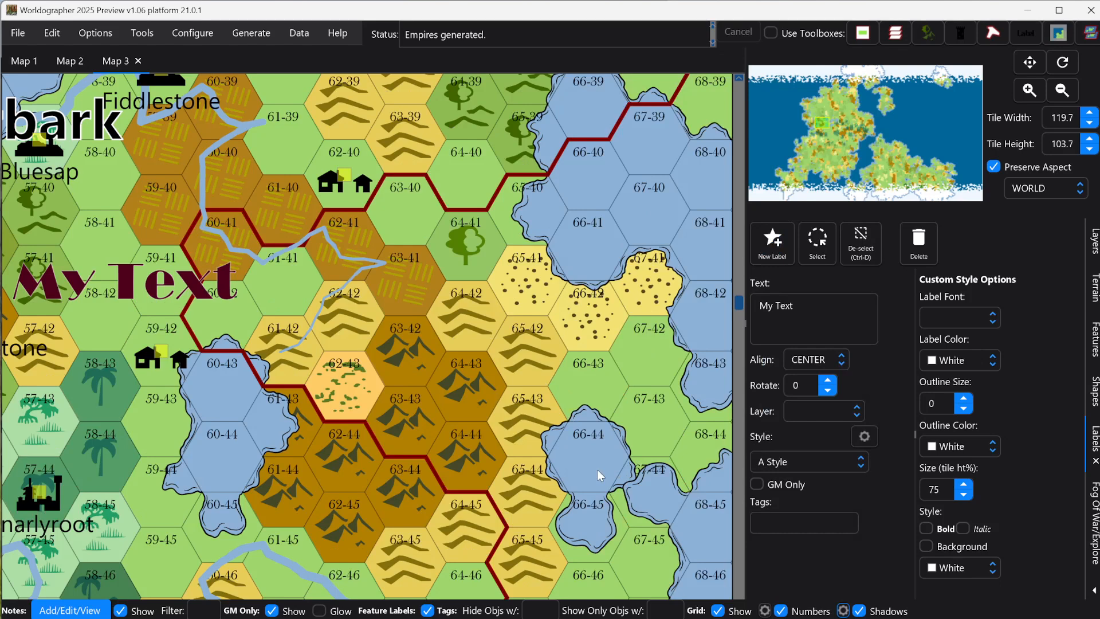
# Step: Show the shape drawing options and set the shape fill to the near-black texture listed just after Badlands
pyautogui.click(1094, 391)
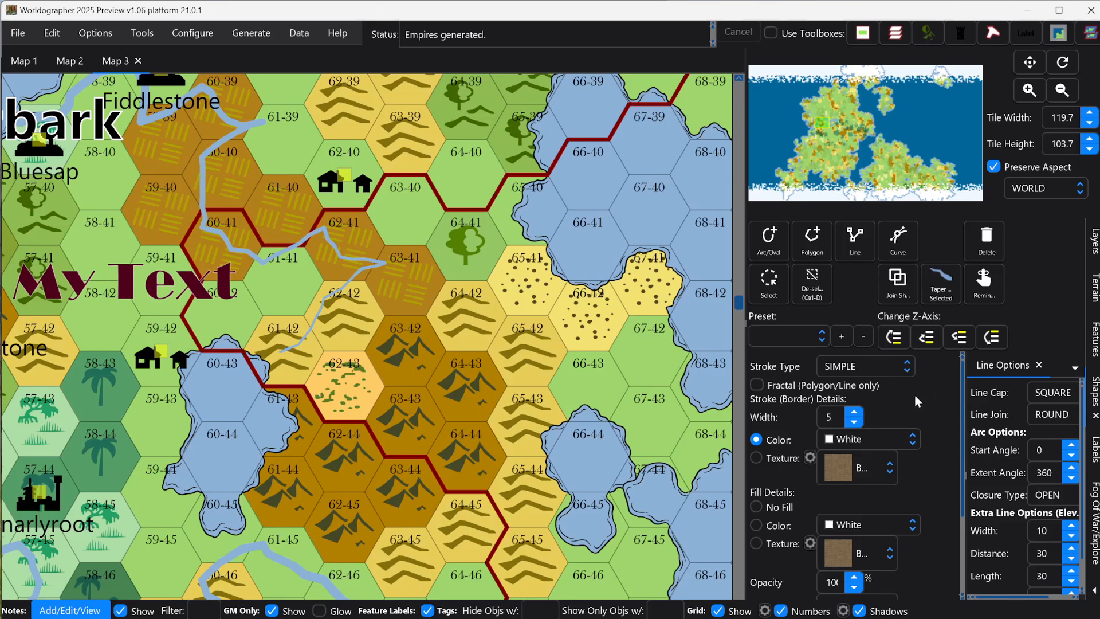
pyautogui.scroll(-3, 932, 395)
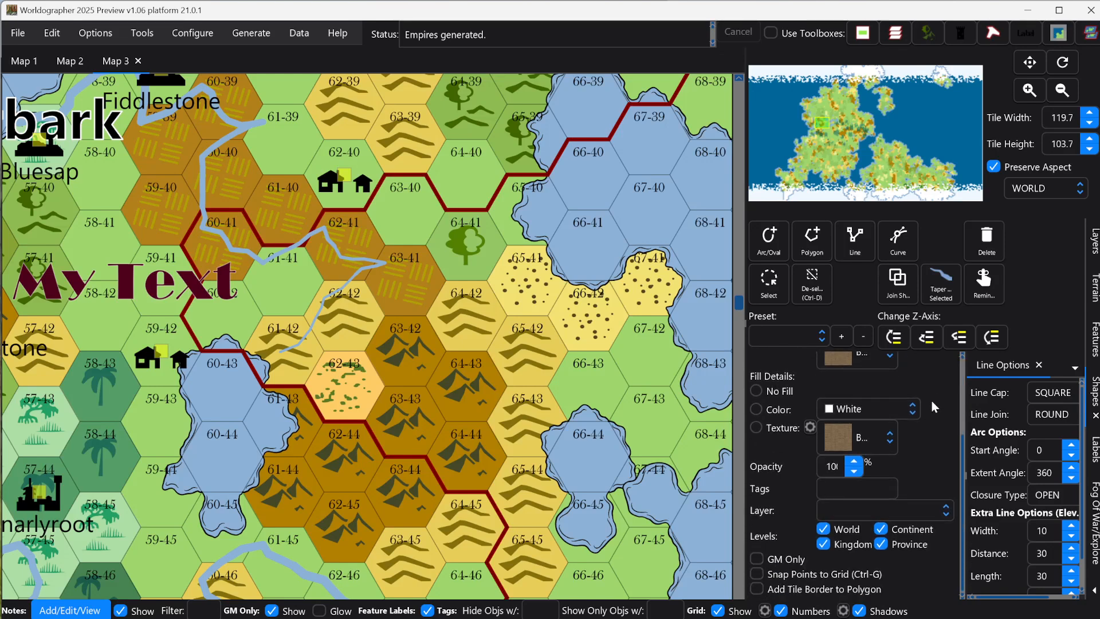
pyautogui.scroll(3, 931, 403)
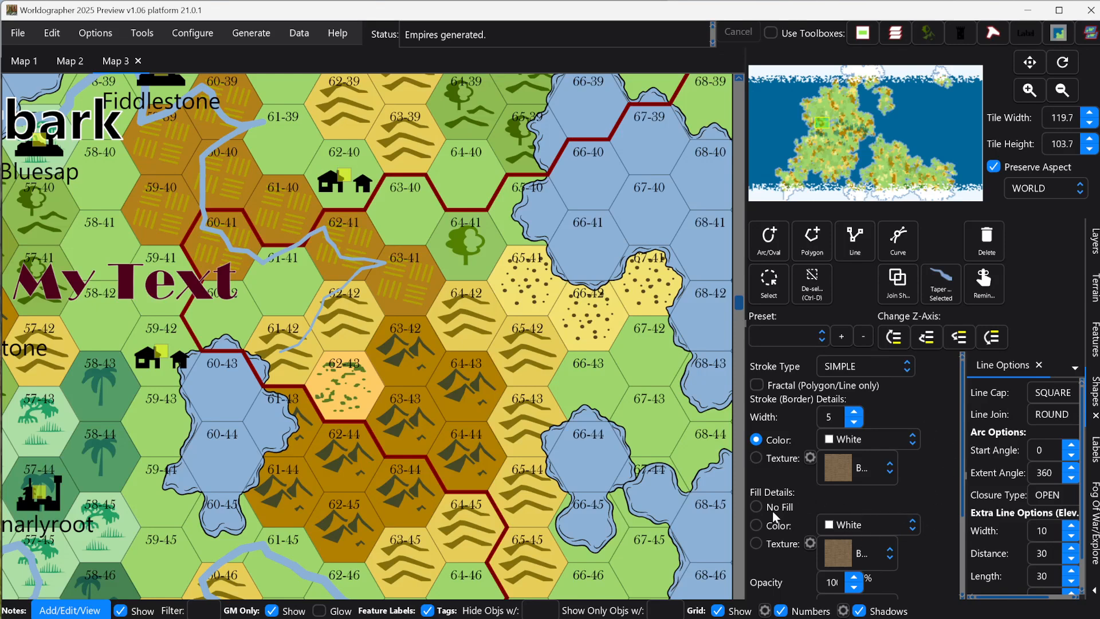
pyautogui.click(758, 545)
pyautogui.click(882, 555)
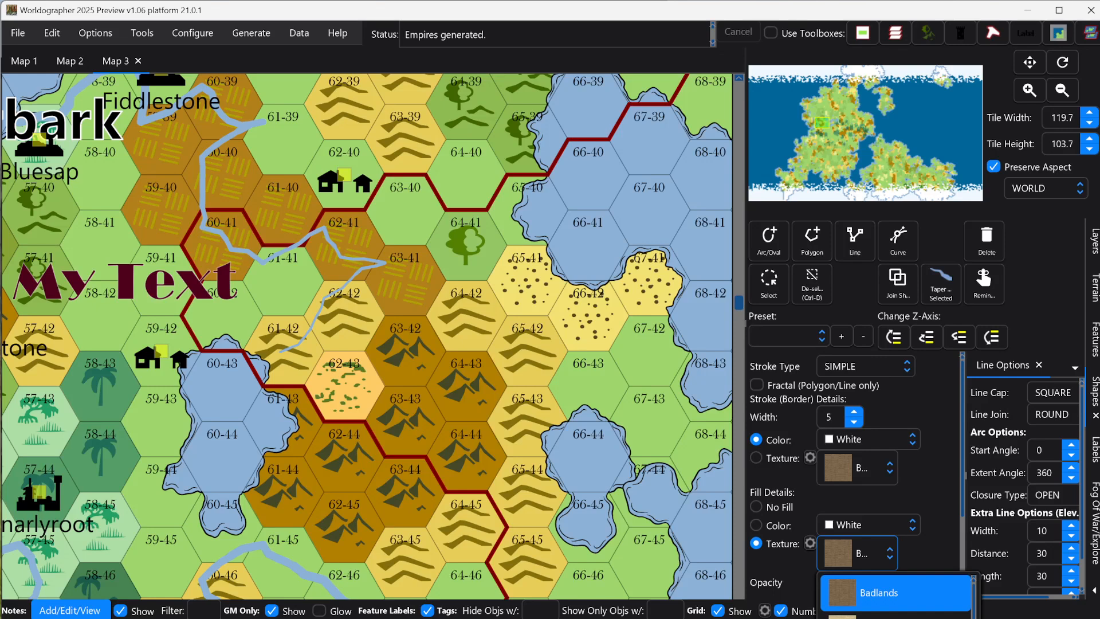
pyautogui.click(883, 618)
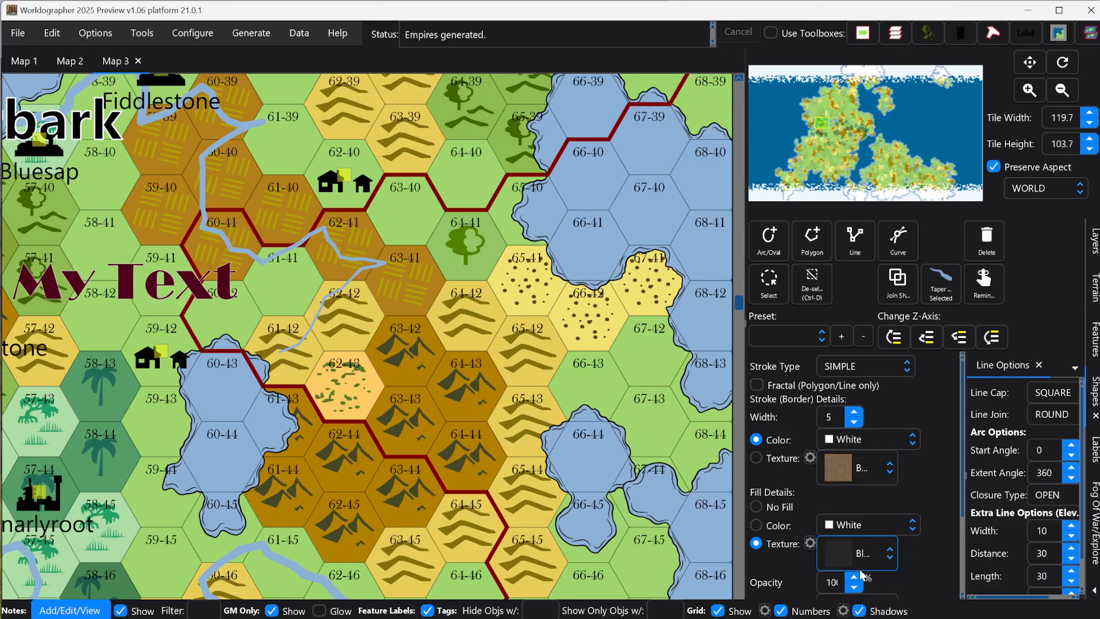
# Step: Set the shape's stroke width to 10 and give it the tag "Wall"
pyautogui.click(853, 414)
pyautogui.click(854, 413)
pyautogui.click(854, 413)
pyautogui.click(854, 413)
pyautogui.click(854, 413)
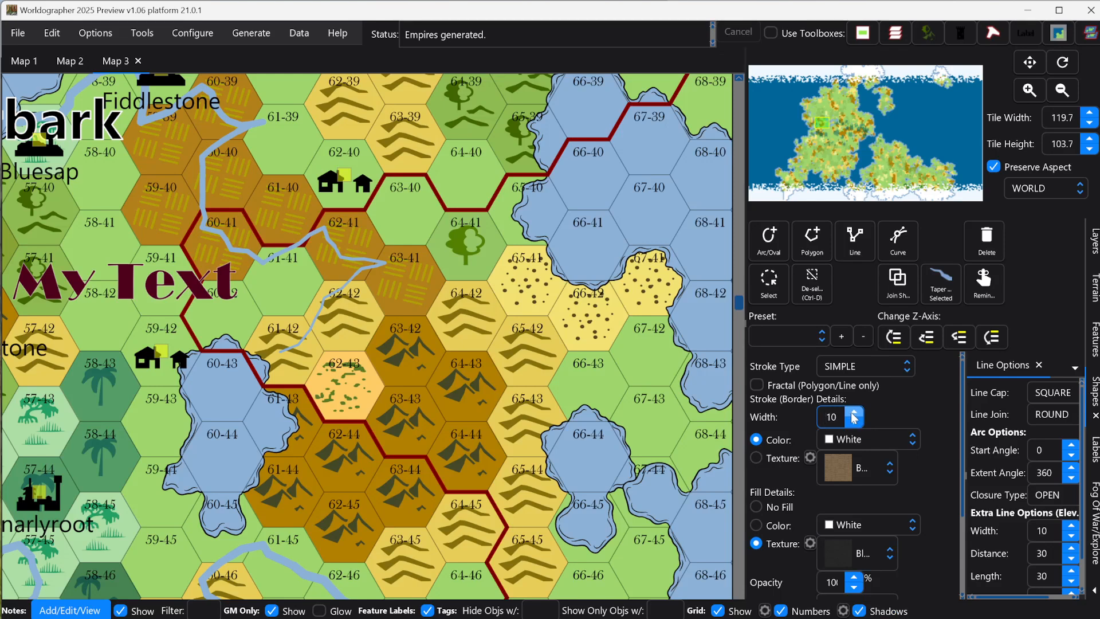
pyautogui.scroll(-3, 912, 537)
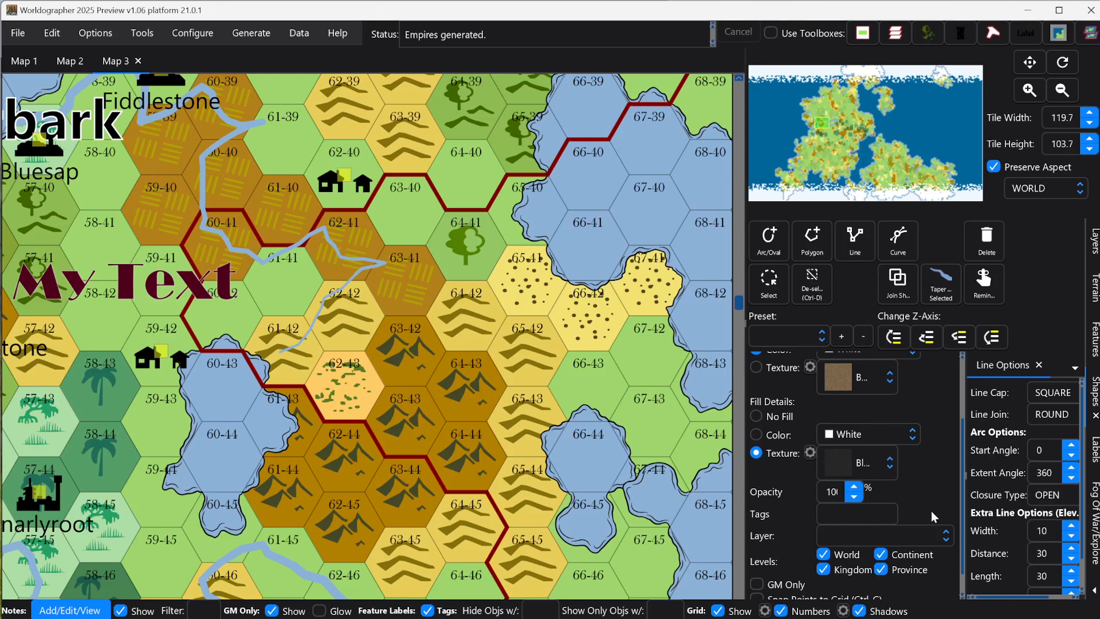
pyautogui.click(828, 515)
pyautogui.write('Wall')
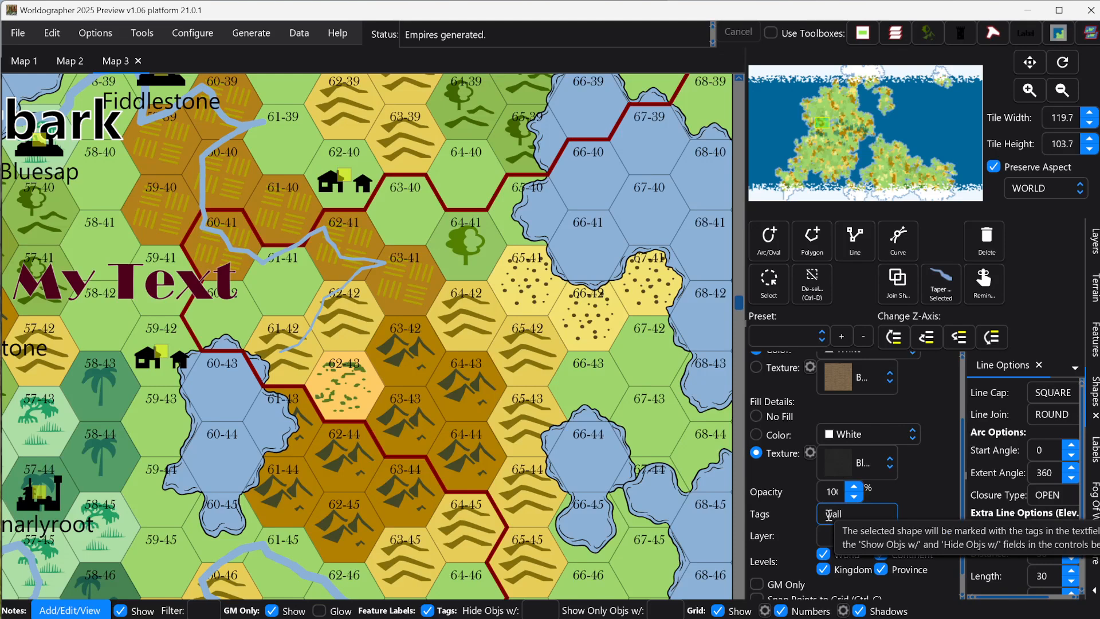
# Step: Set the stroke width to 18 and save the current shape settings as a preset named "My Wall"
pyautogui.scroll(3, 932, 462)
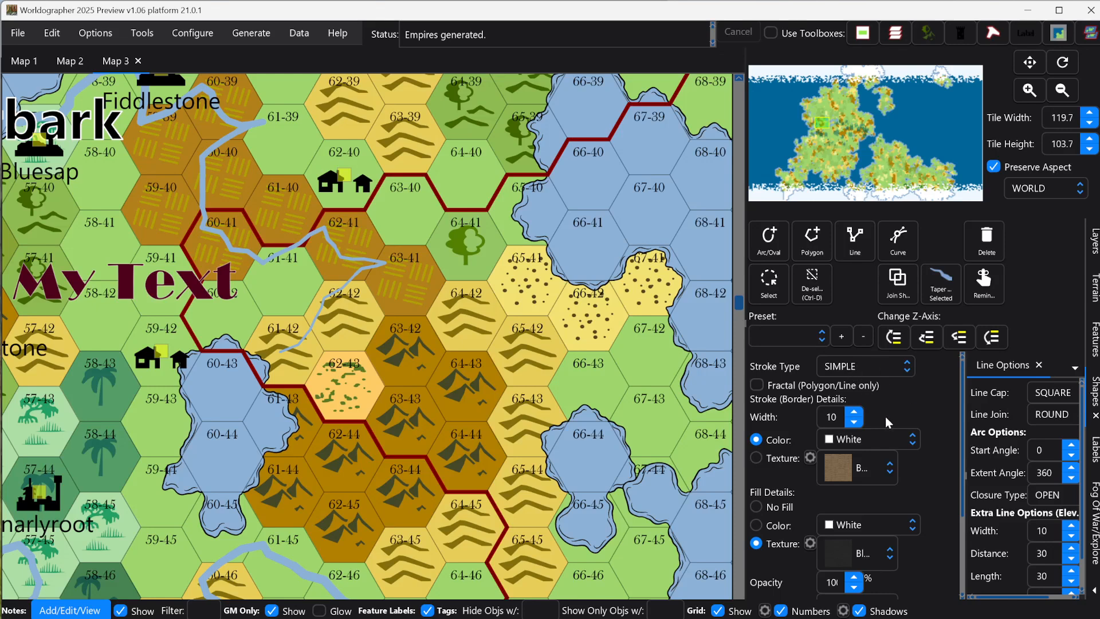
pyautogui.click(854, 412)
pyautogui.click(854, 412)
pyautogui.click(854, 412)
pyautogui.click(840, 337)
pyautogui.click(846, 356)
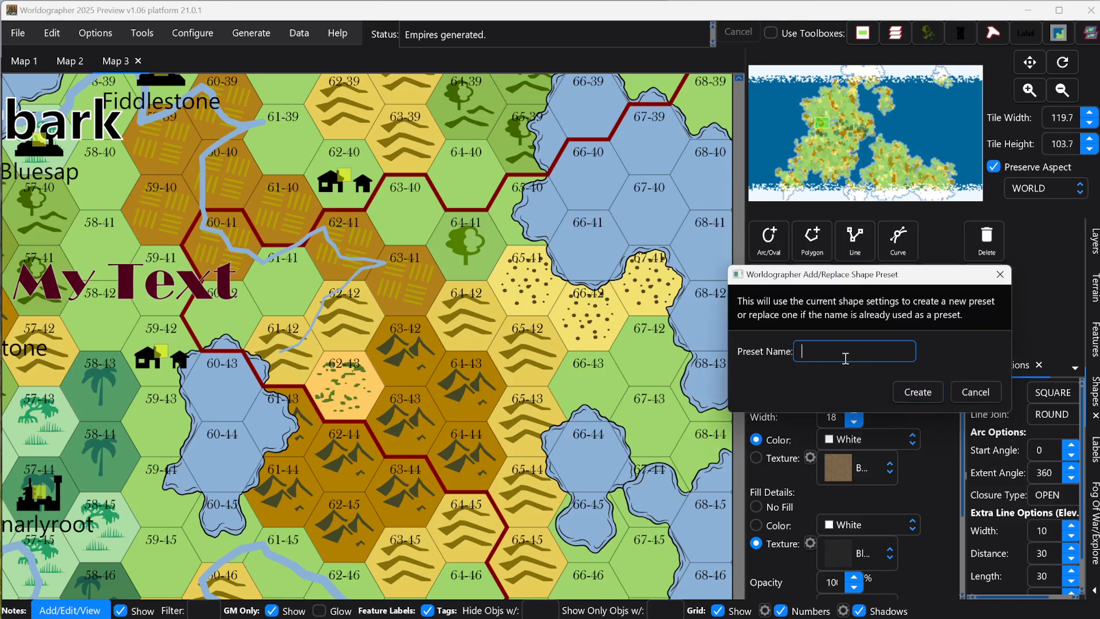
pyautogui.write('My Wall')
pyautogui.click(916, 395)
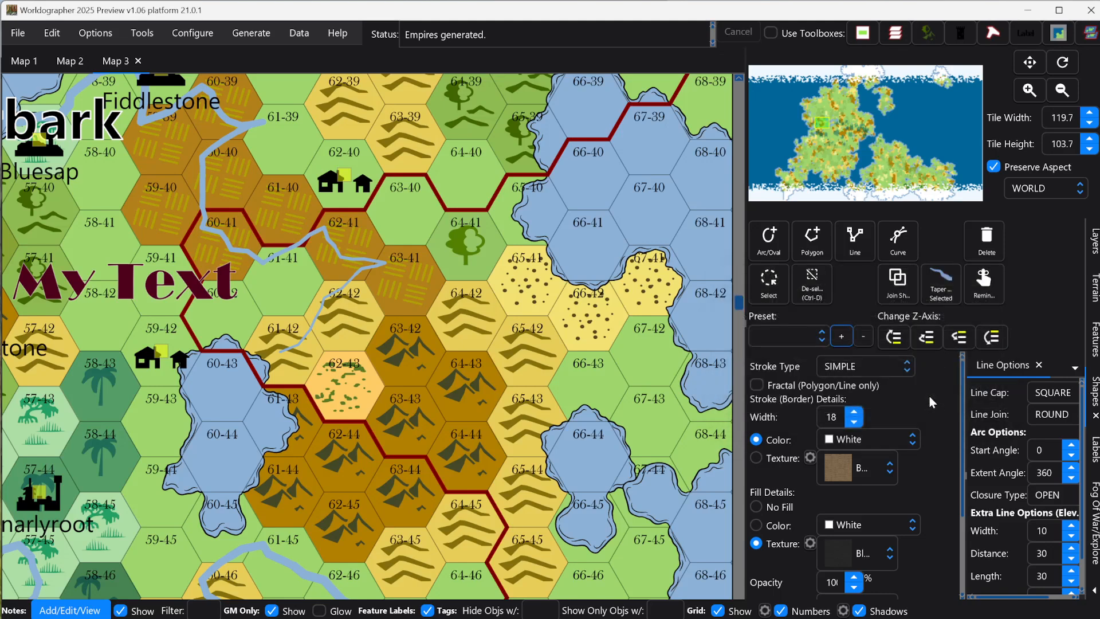
# Step: Load the Border shape preset, and switch back to the My Wall preset to restore its settings
pyautogui.click(822, 339)
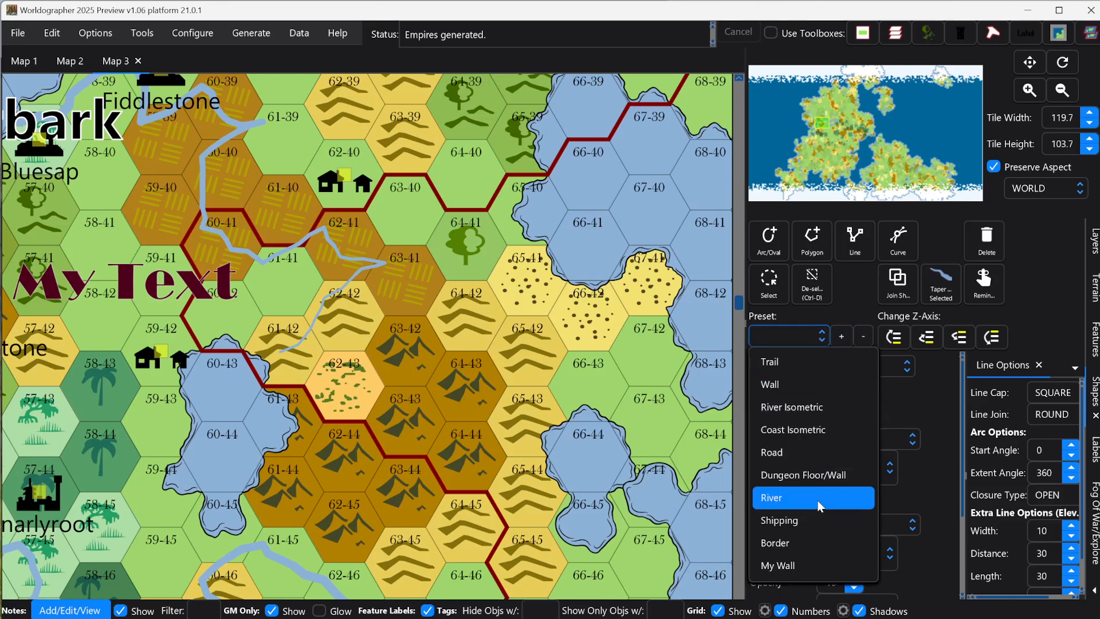
pyautogui.click(784, 545)
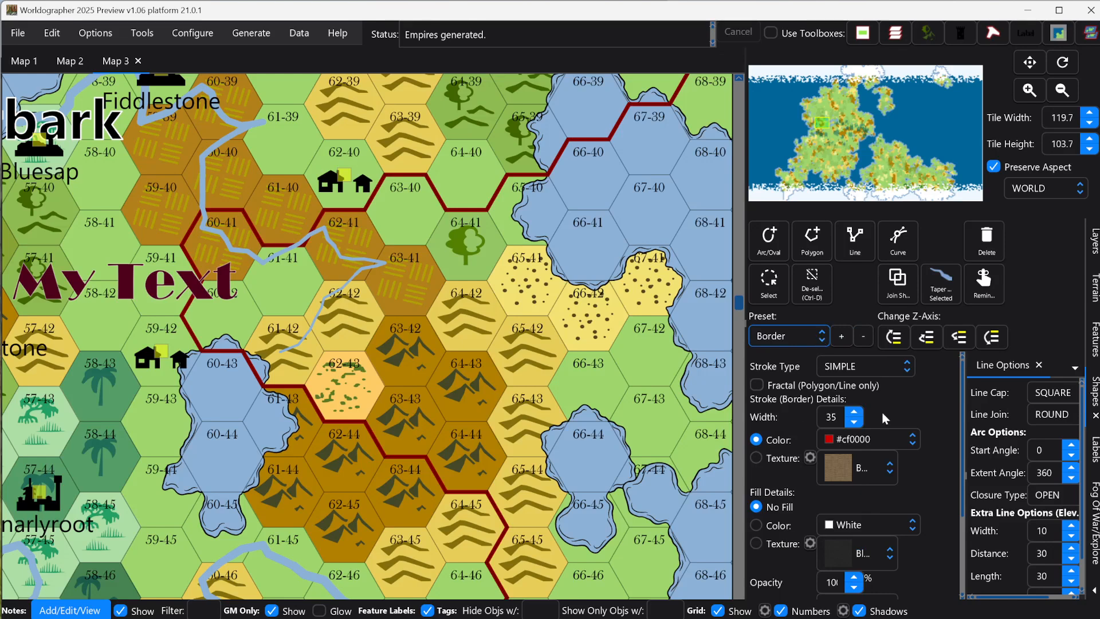
pyautogui.click(826, 341)
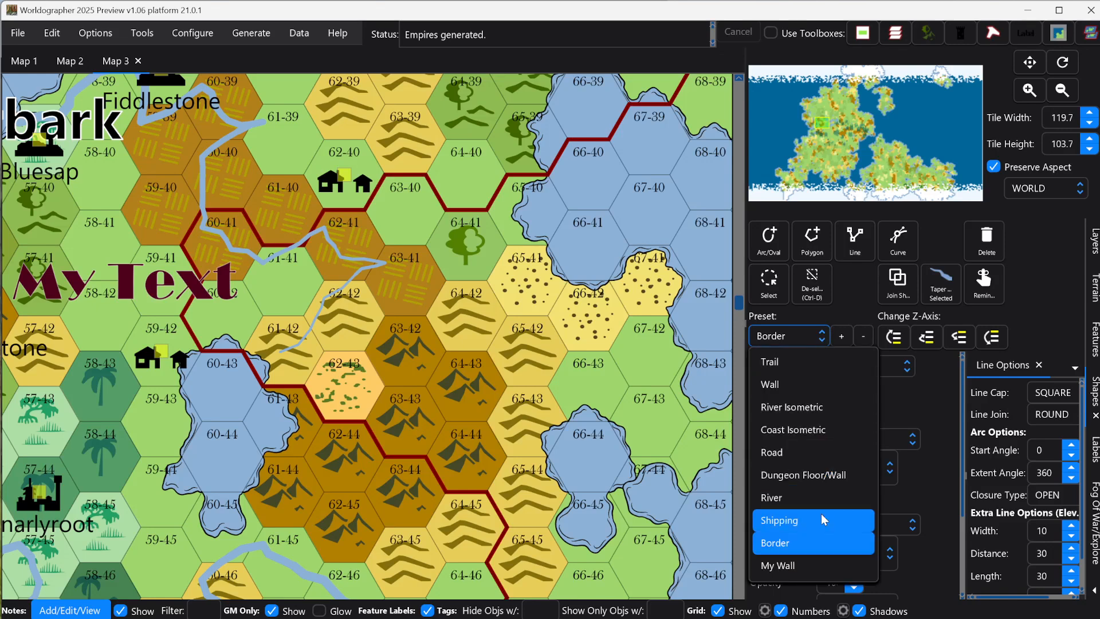
pyautogui.click(806, 562)
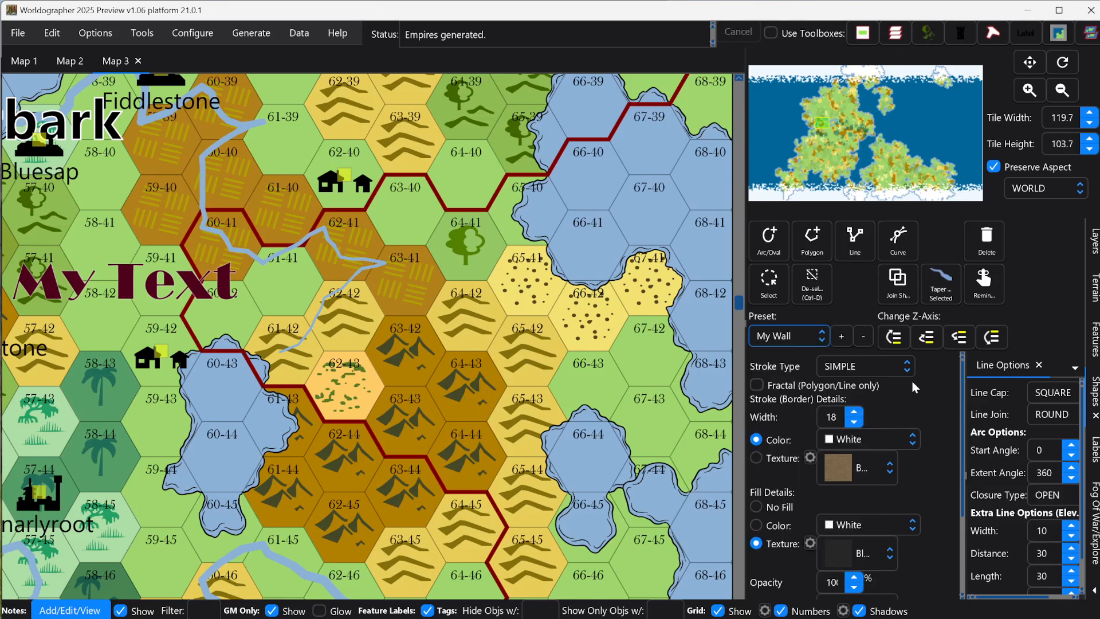